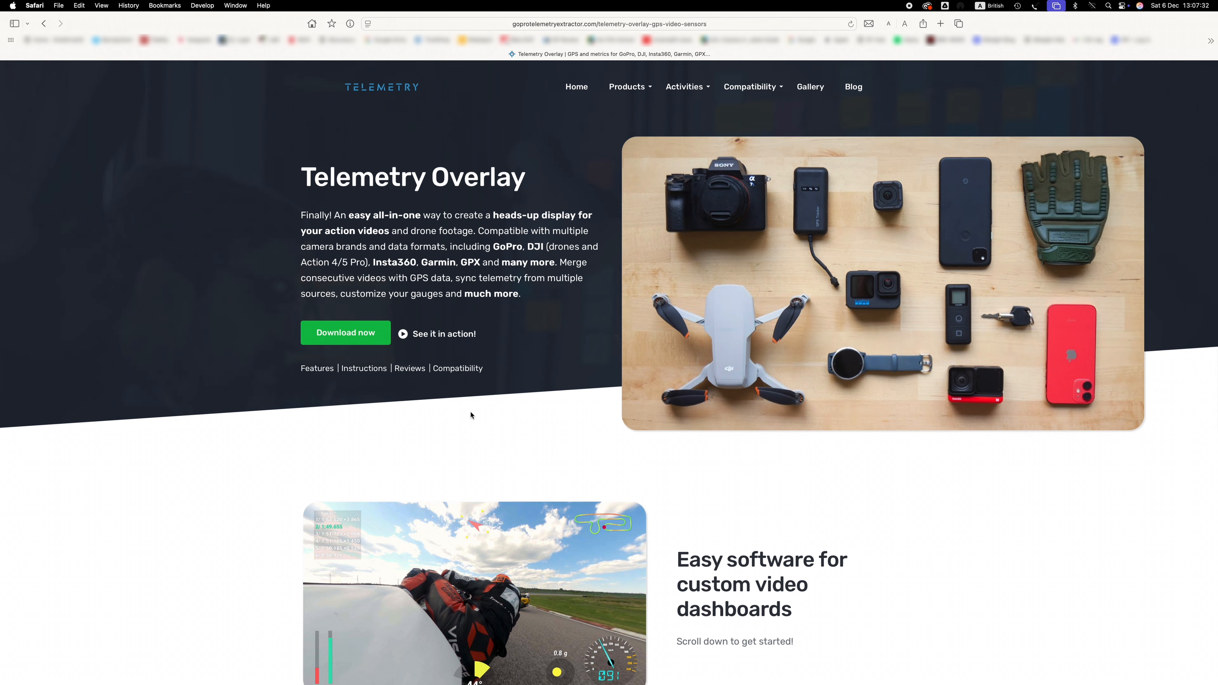
Scroll through the Telemetry Overlay product page to review its pricing, key features and tutorials
{"action": "scroll", "coordinate": [481, 276], "scroll_direction": "down", "scroll_amount": 7}
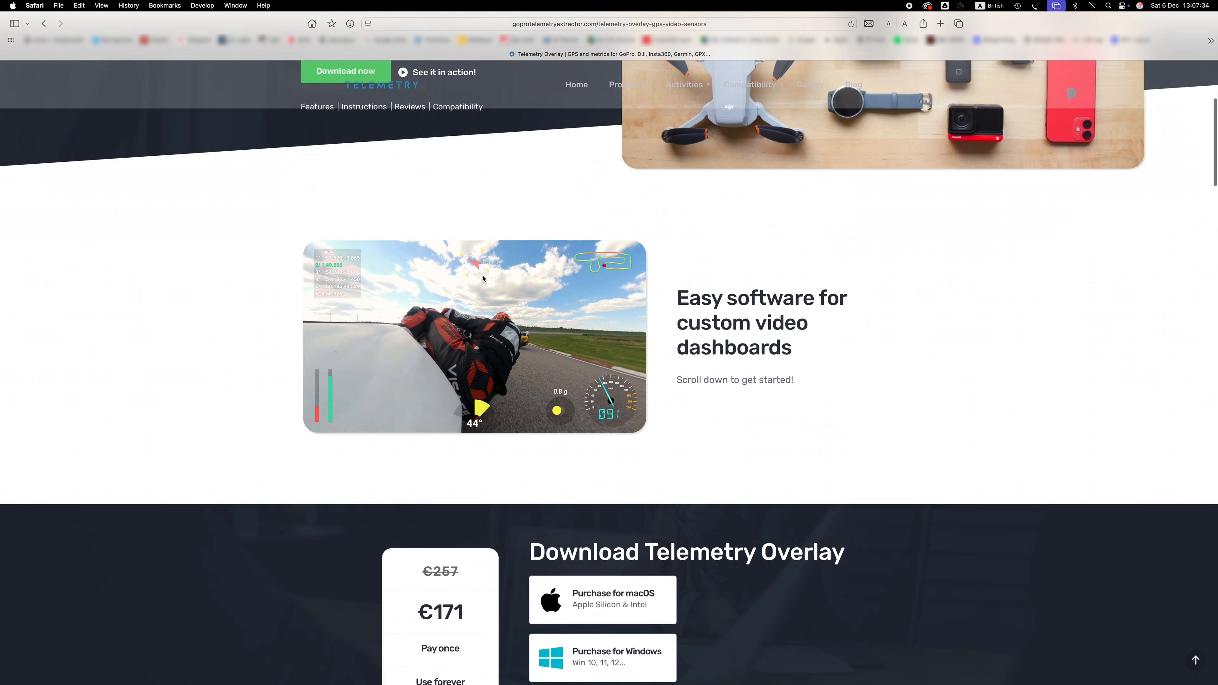
{"action": "scroll", "coordinate": [481, 276], "scroll_direction": "down", "scroll_amount": 10}
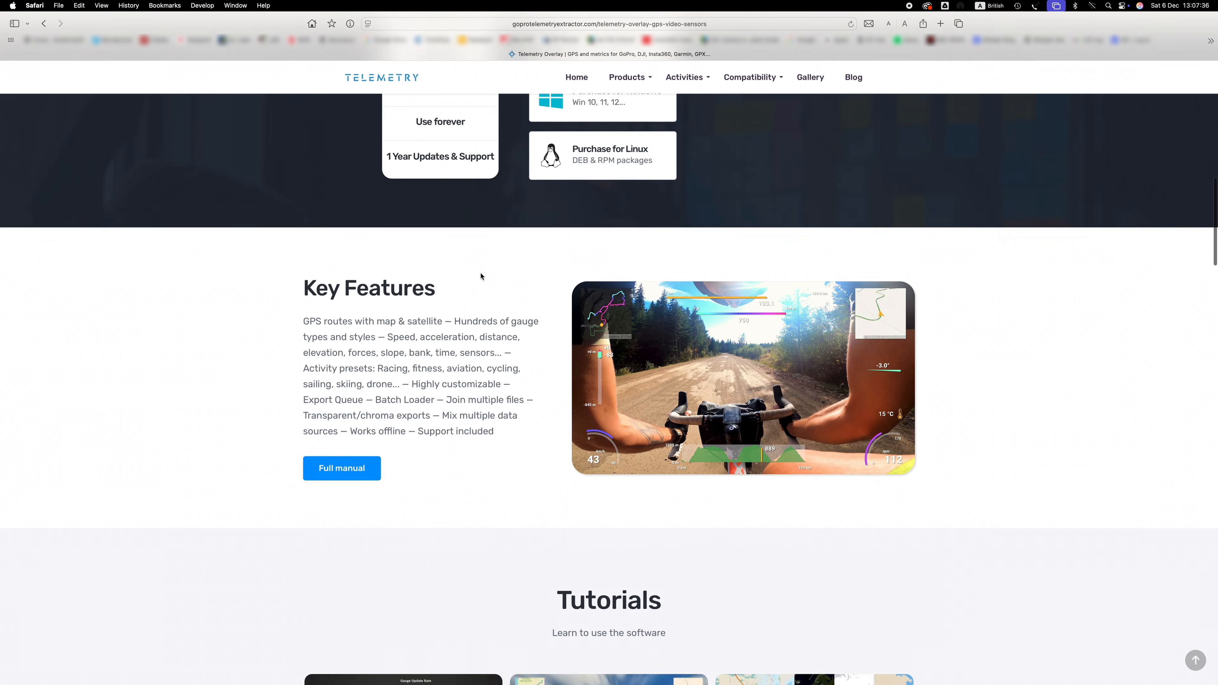
{"action": "scroll", "coordinate": [481, 276], "scroll_direction": "up", "scroll_amount": 5}
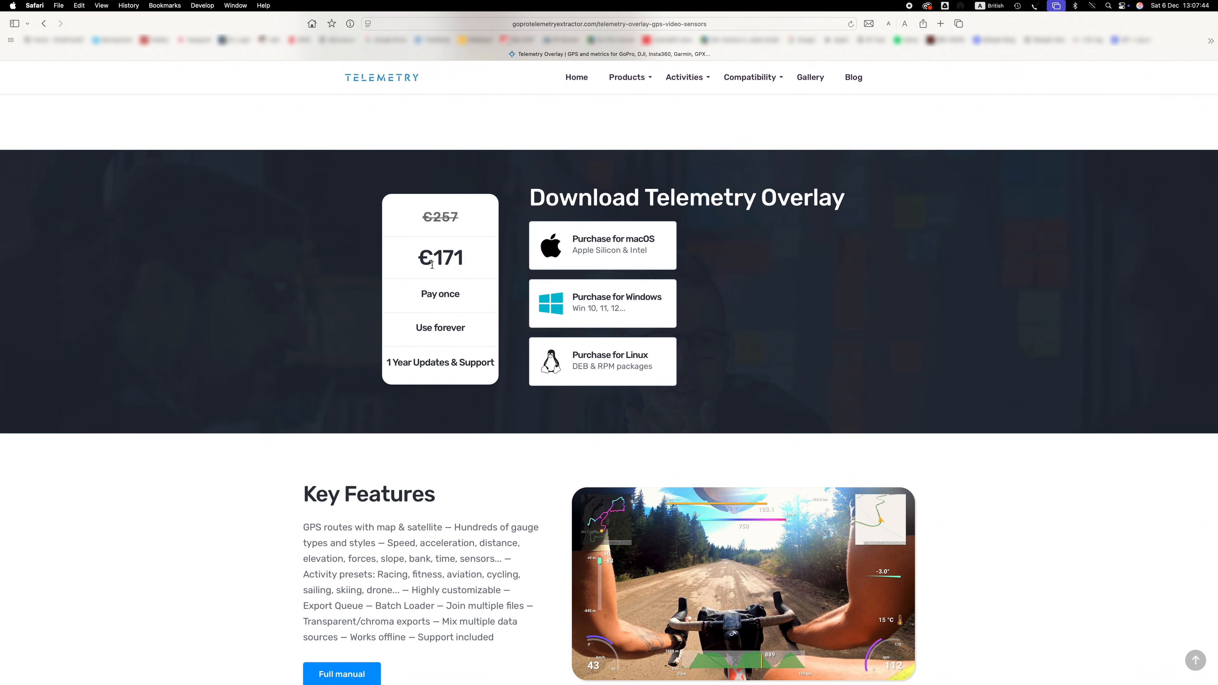
{"action": "mouse_move", "coordinate": [422, 259]}
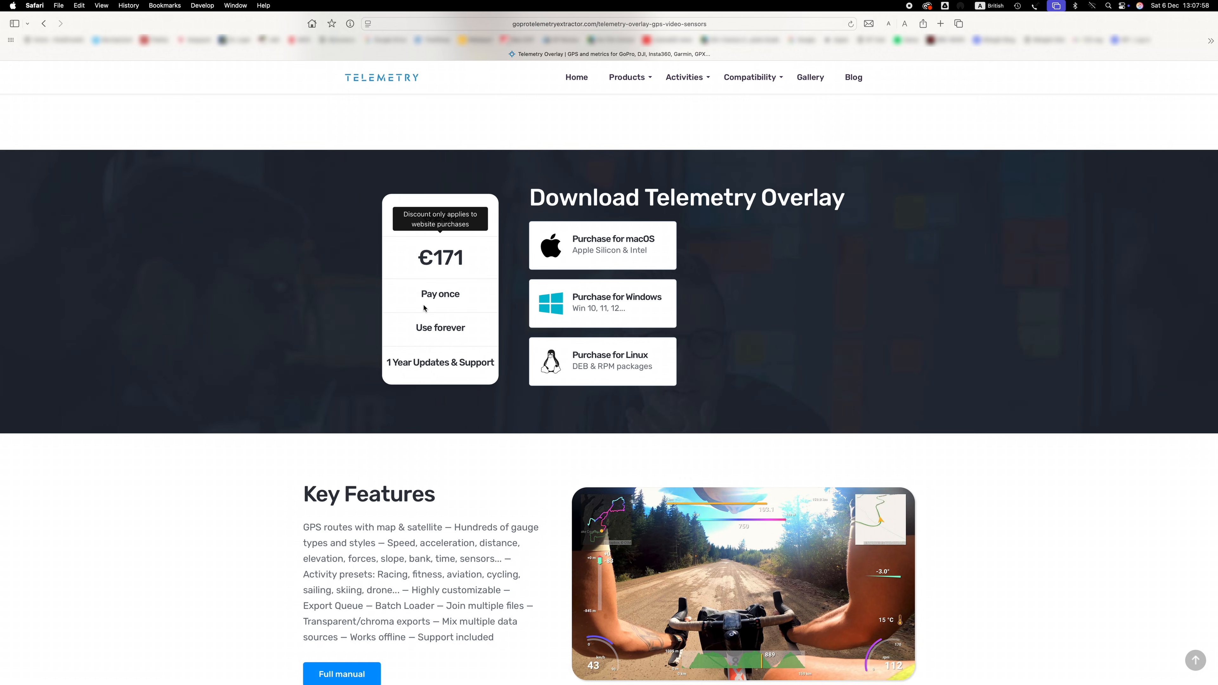
{"action": "scroll", "coordinate": [189, 381], "scroll_direction": "down", "scroll_amount": 4}
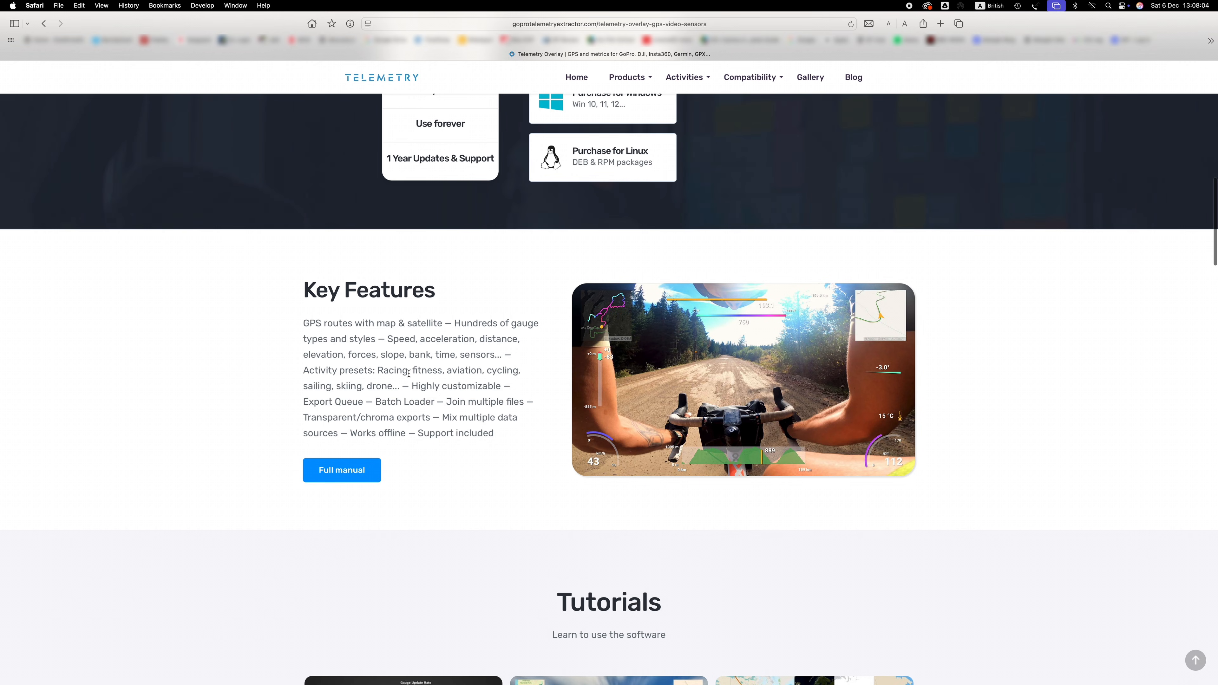
{"action": "scroll", "coordinate": [408, 372], "scroll_direction": "down", "scroll_amount": 2}
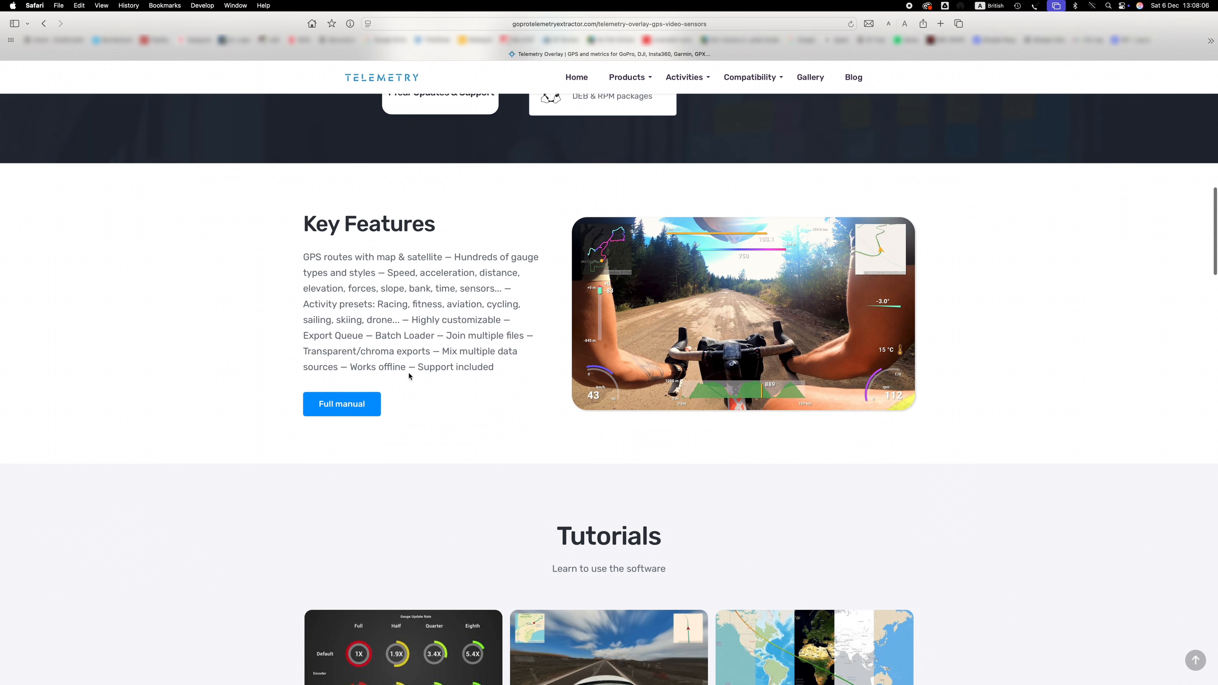
{"action": "scroll", "coordinate": [409, 376], "scroll_direction": "down", "scroll_amount": 3}
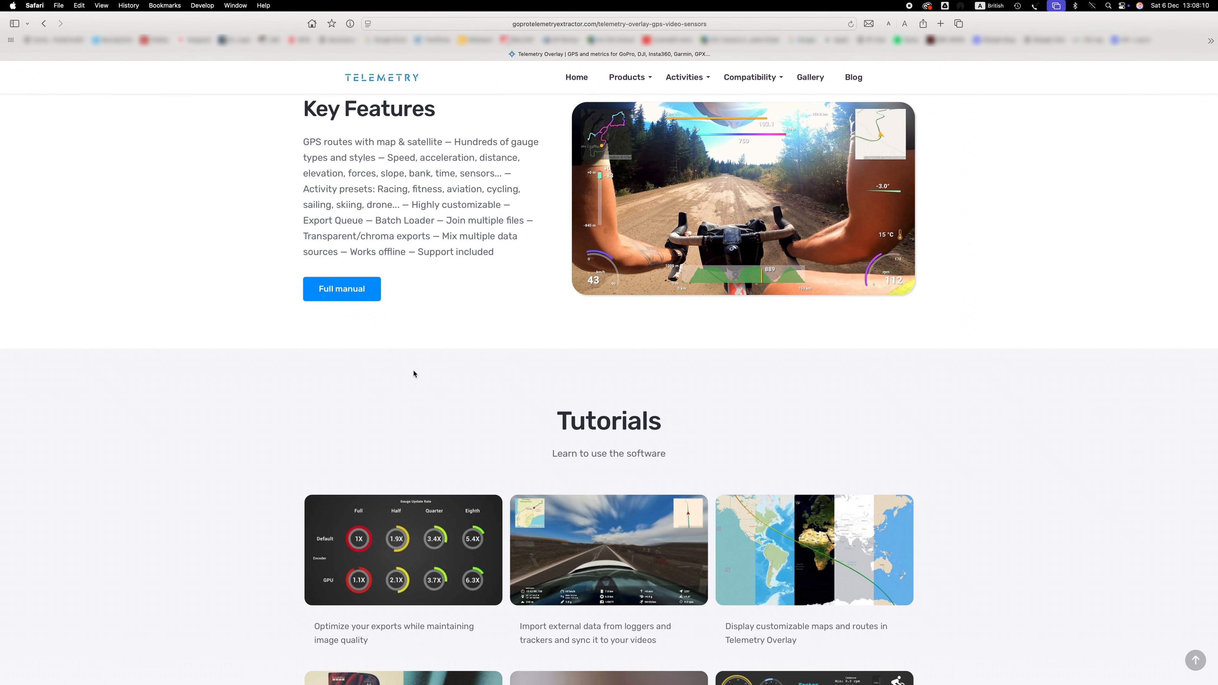
{"action": "scroll", "coordinate": [355, 367], "scroll_direction": "down", "scroll_amount": 4}
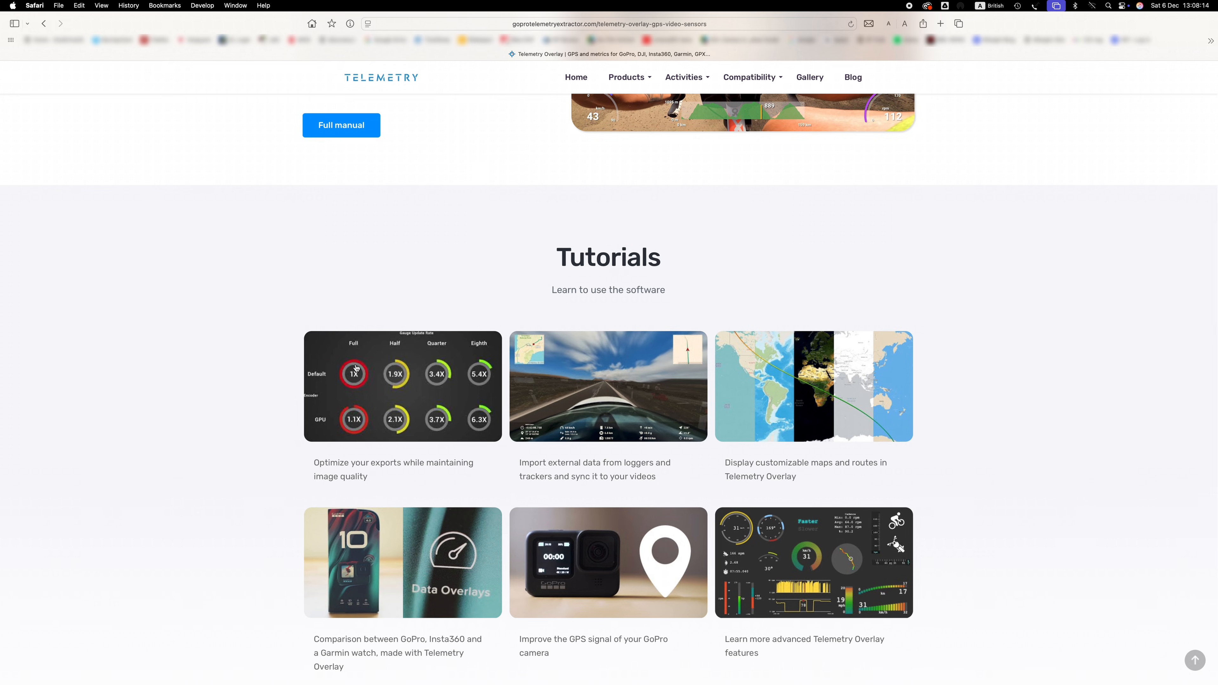
{"action": "scroll", "coordinate": [356, 368], "scroll_direction": "down", "scroll_amount": 4}
{"action": "scroll", "coordinate": [356, 368], "scroll_direction": "down", "scroll_amount": 8}
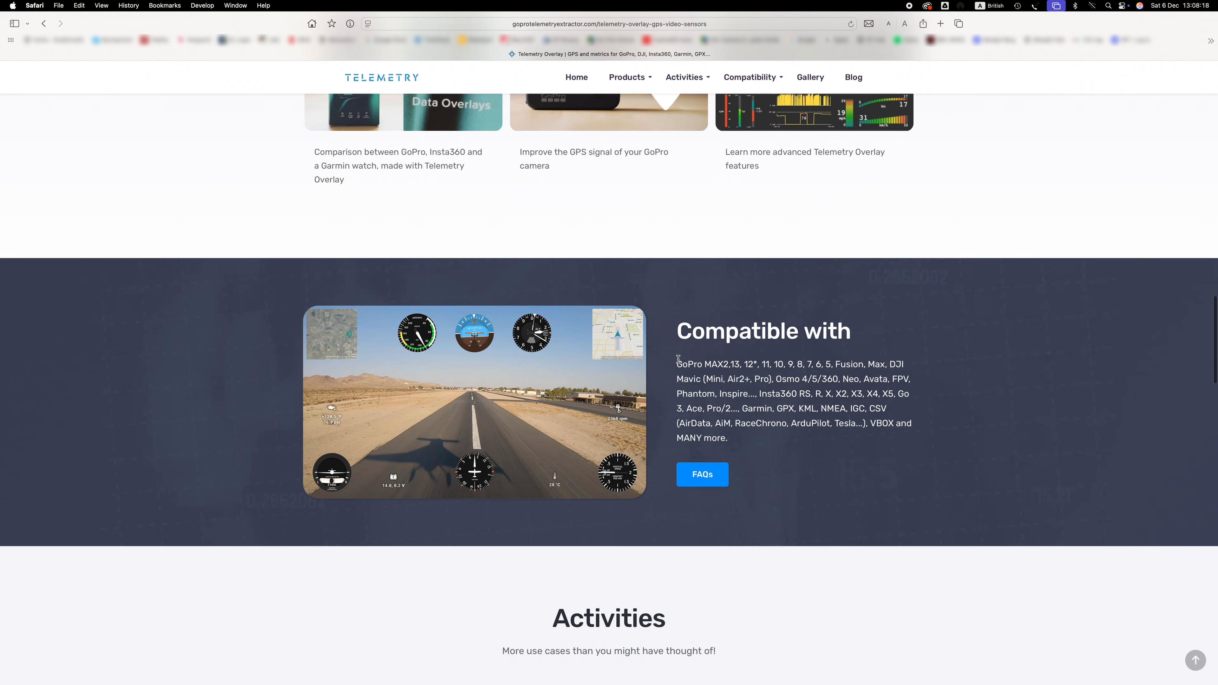
Highlight the list of compatible cameras and data formats, then scroll back to the top of the page
{"action": "left_click_drag", "start_coordinate": [678, 363], "coordinate": [750, 437]}
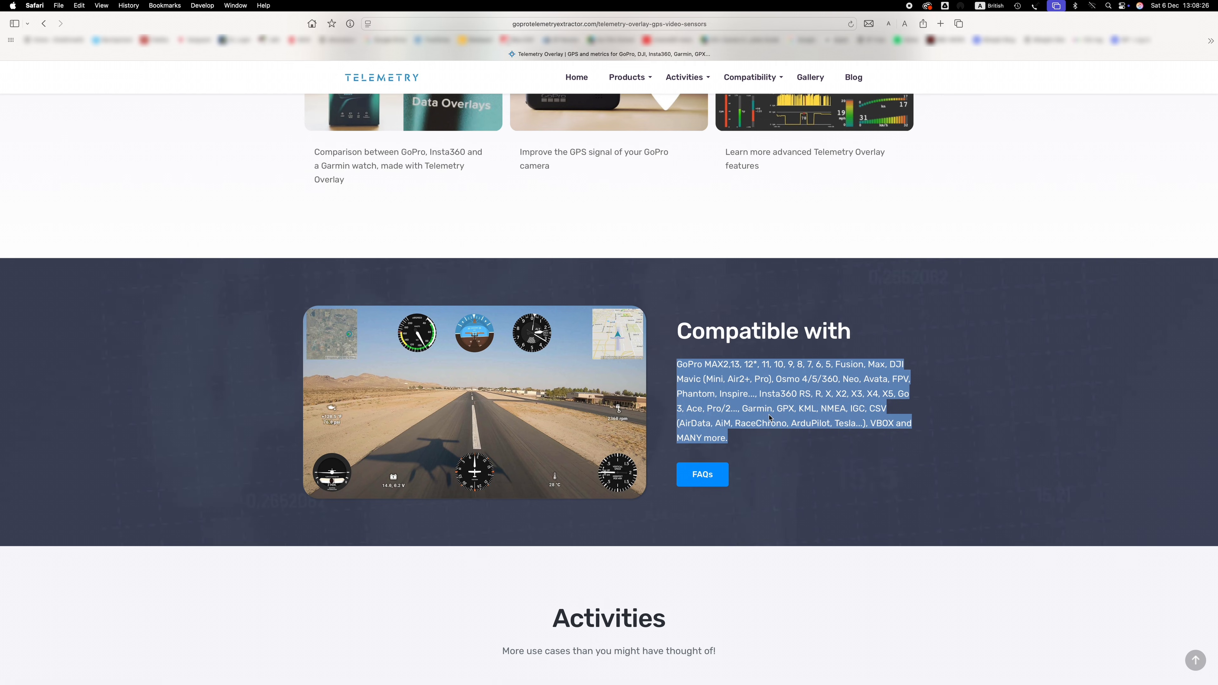
{"action": "scroll", "coordinate": [710, 398], "scroll_direction": "up", "scroll_amount": 15}
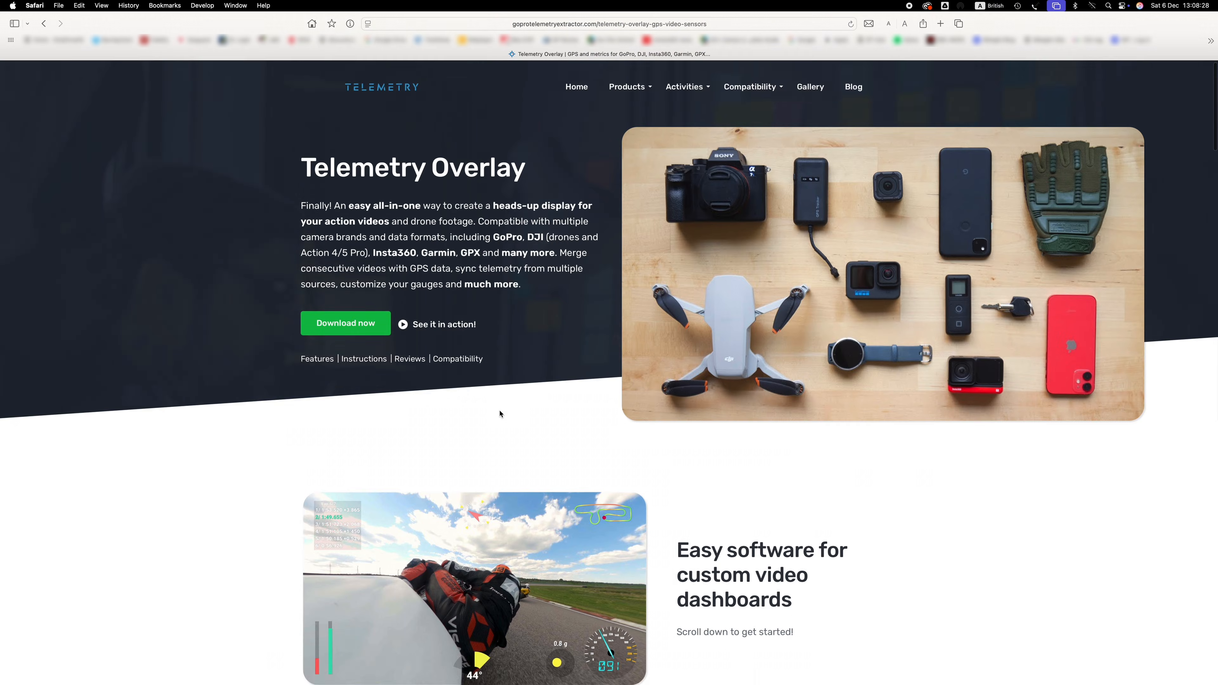
{"action": "scroll", "coordinate": [498, 414], "scroll_direction": "down", "scroll_amount": 8}
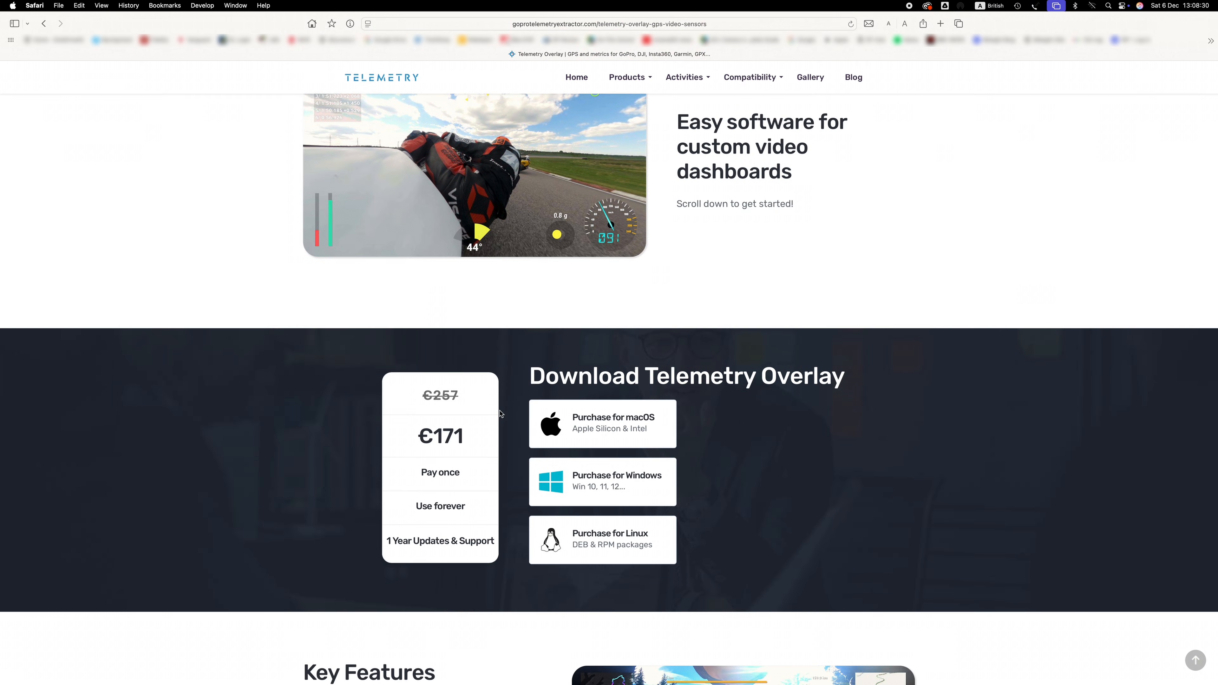
{"action": "scroll", "coordinate": [499, 413], "scroll_direction": "down", "scroll_amount": 5}
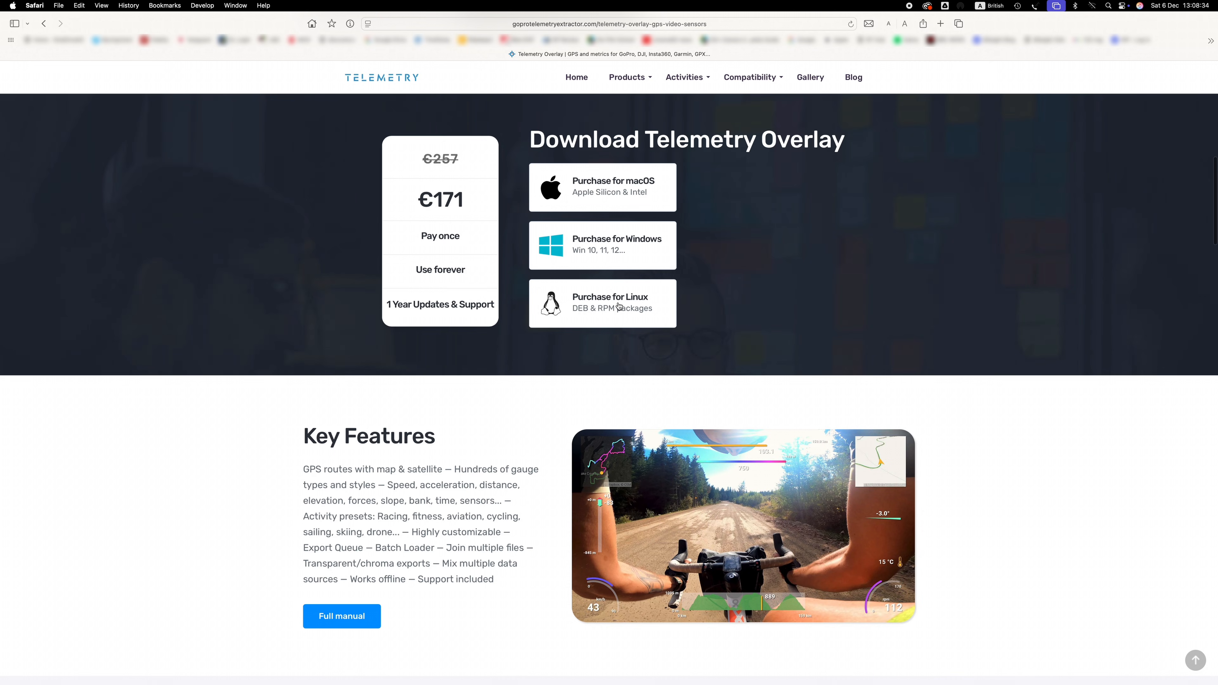
{"action": "scroll", "coordinate": [563, 319], "scroll_direction": "up", "scroll_amount": 10}
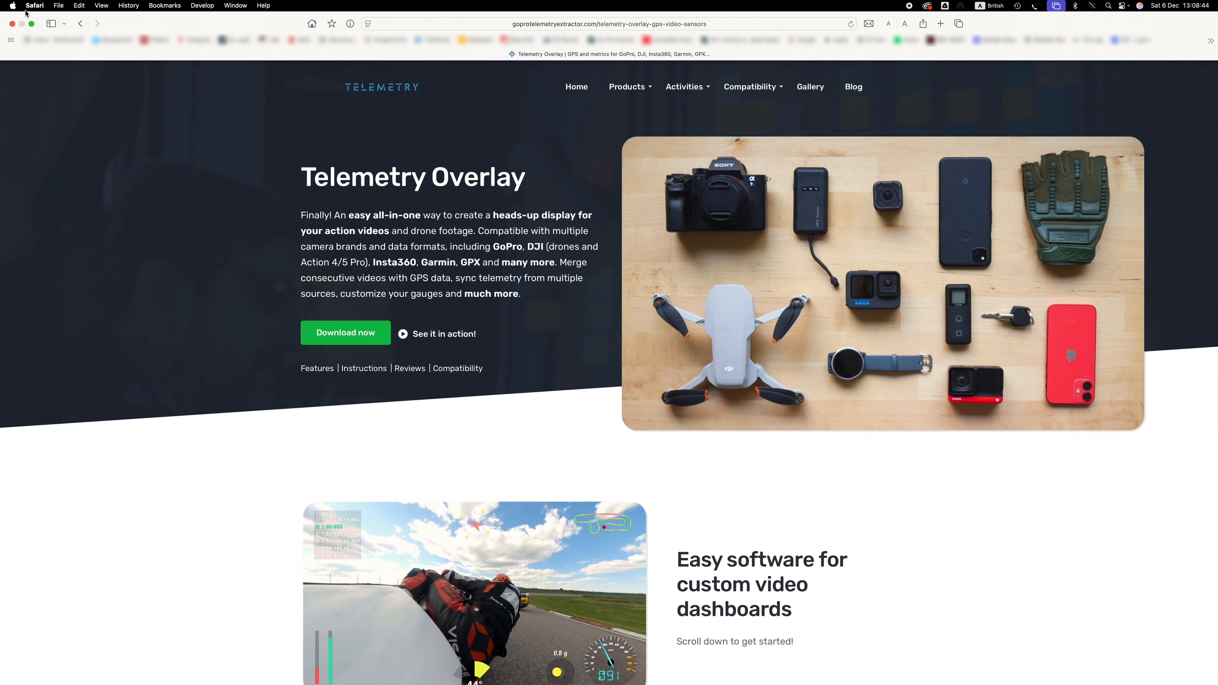
Switch from the browser to the Telemetry Overlay application
{"action": "left_click", "coordinate": [32, 24]}
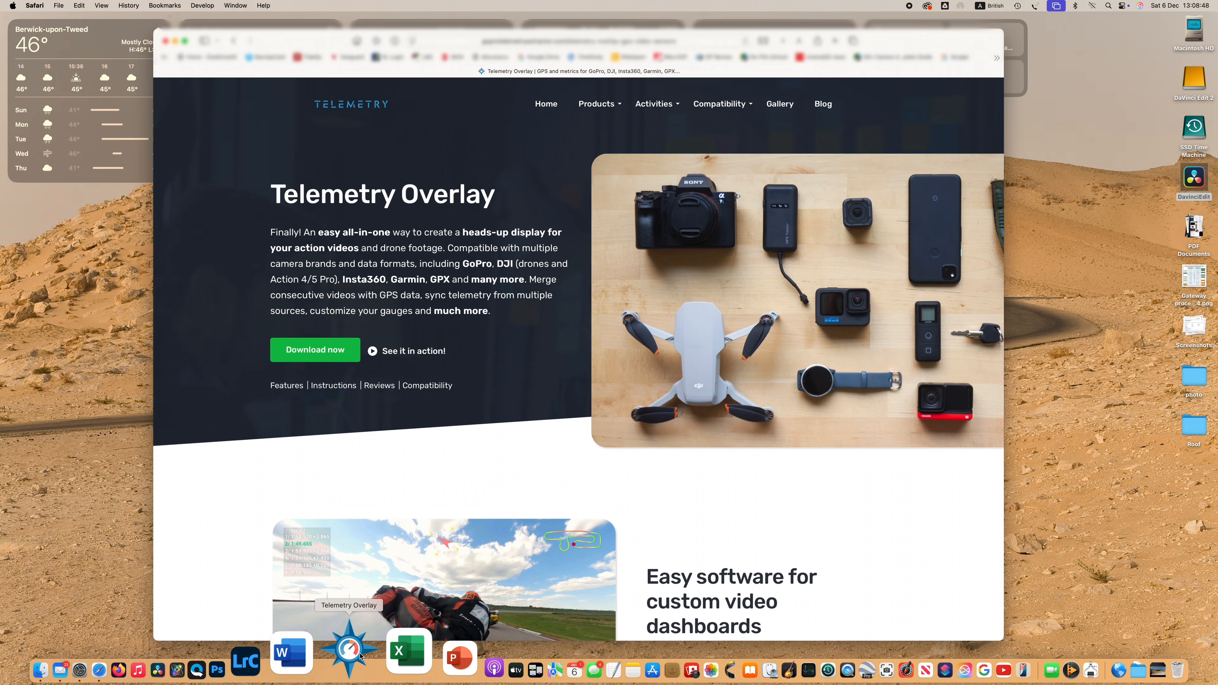
{"action": "left_click", "coordinate": [360, 656]}
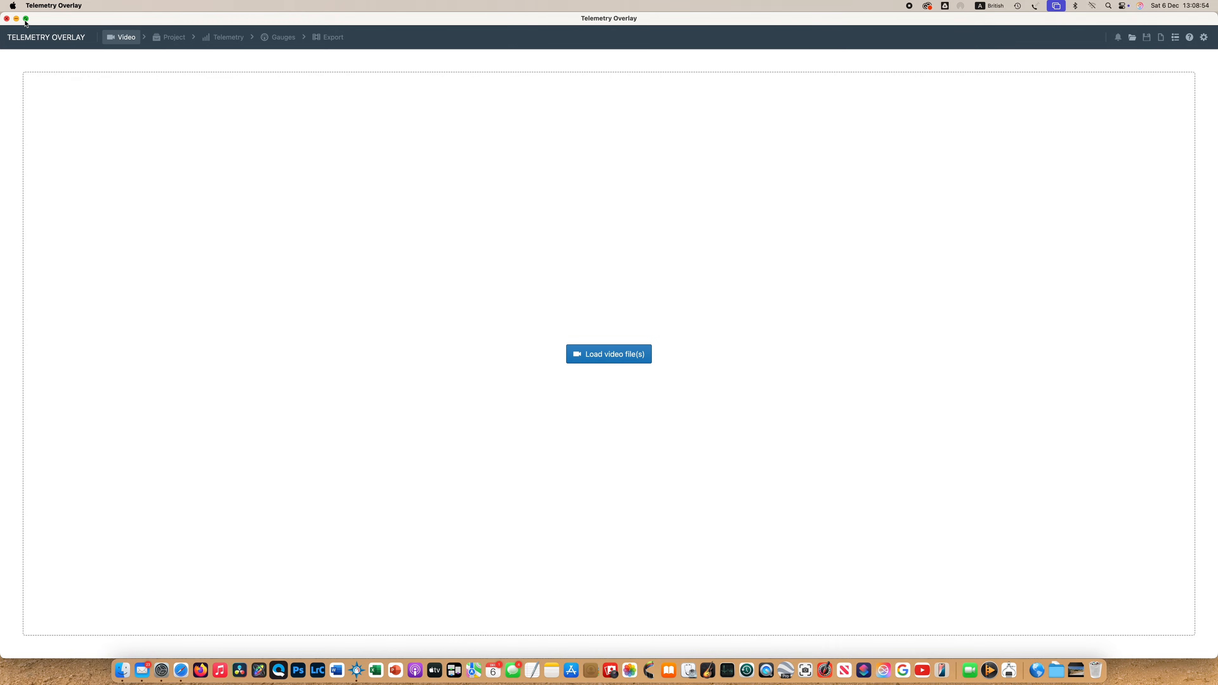
{"action": "left_click", "coordinate": [26, 19]}
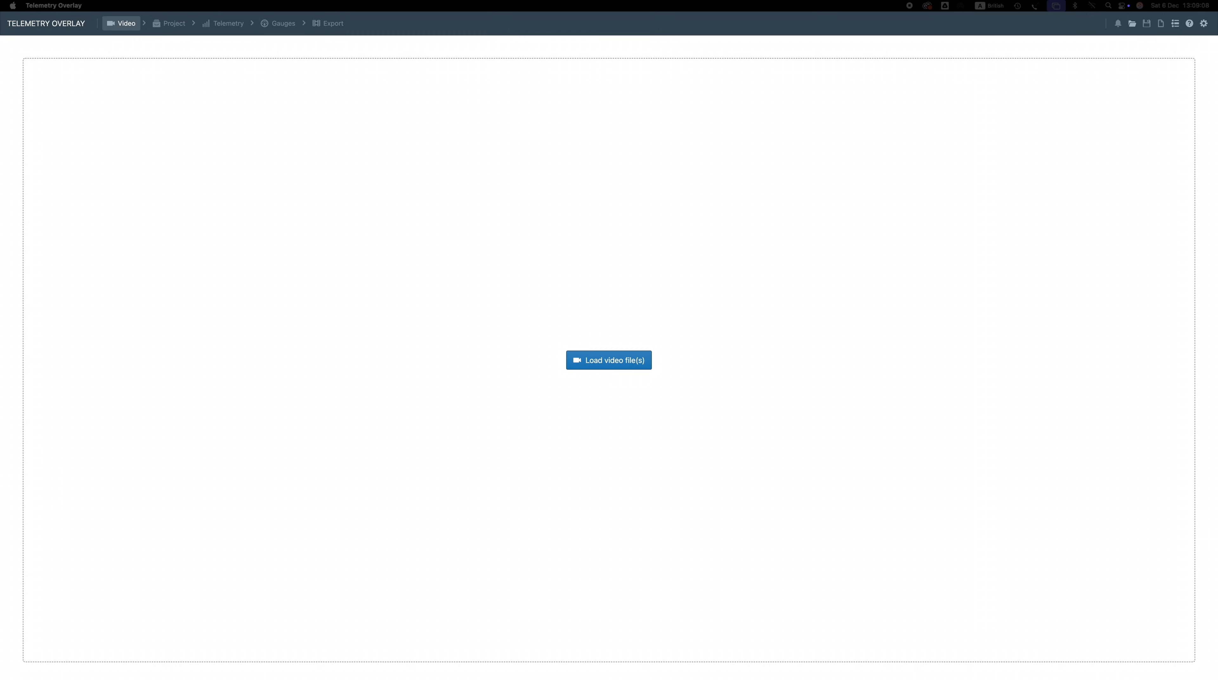
Load the video file GX010318.MP4 from the GoPro folder into the project
{"action": "left_click_drag", "start_coordinate": [877, 390], "coordinate": [424, 330]}
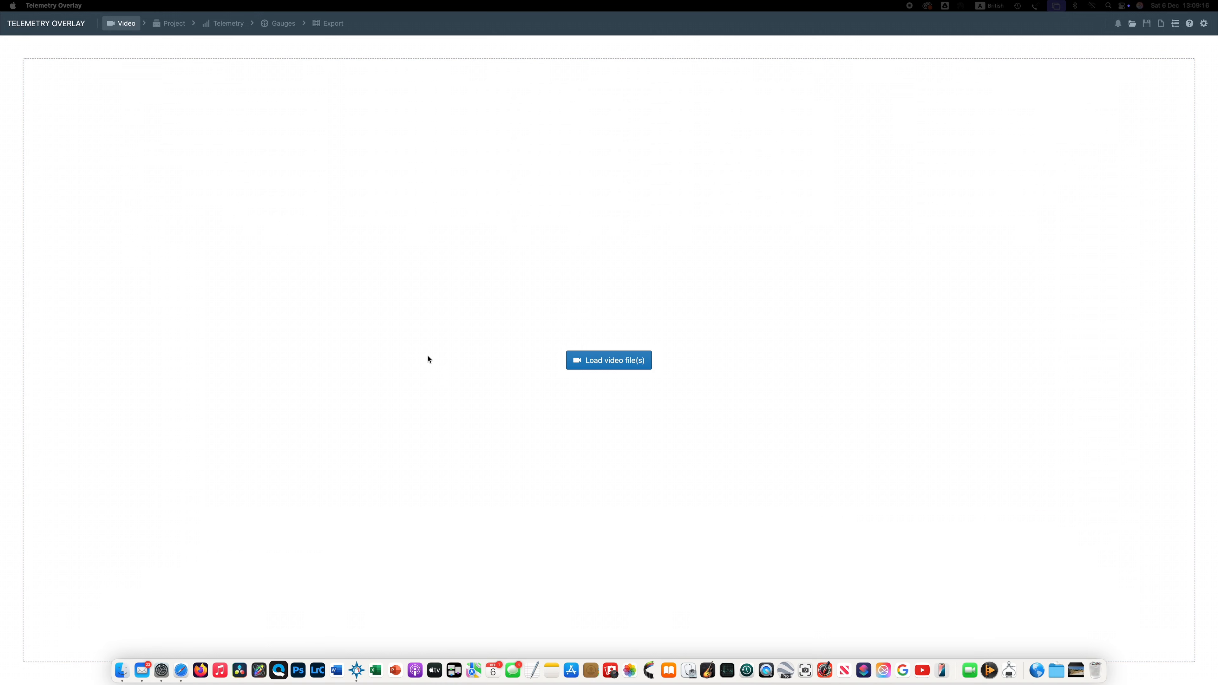
{"action": "left_click", "coordinate": [601, 365]}
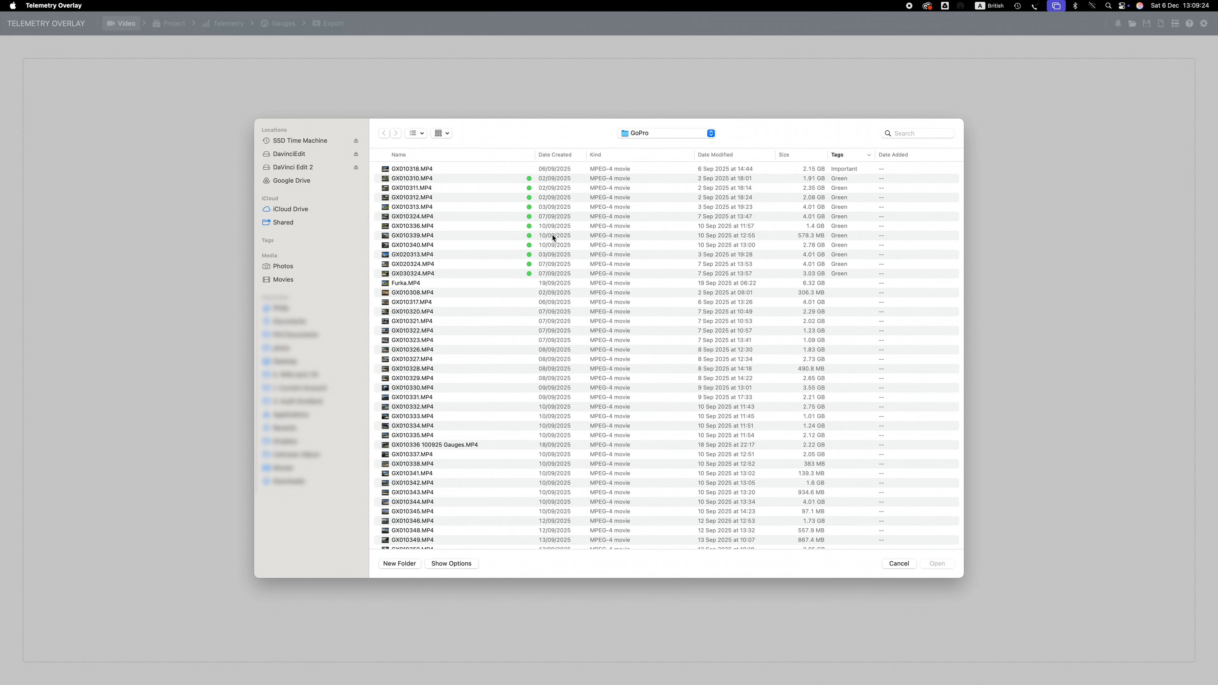
{"action": "scroll", "coordinate": [554, 233], "scroll_direction": "up", "scroll_amount": 2}
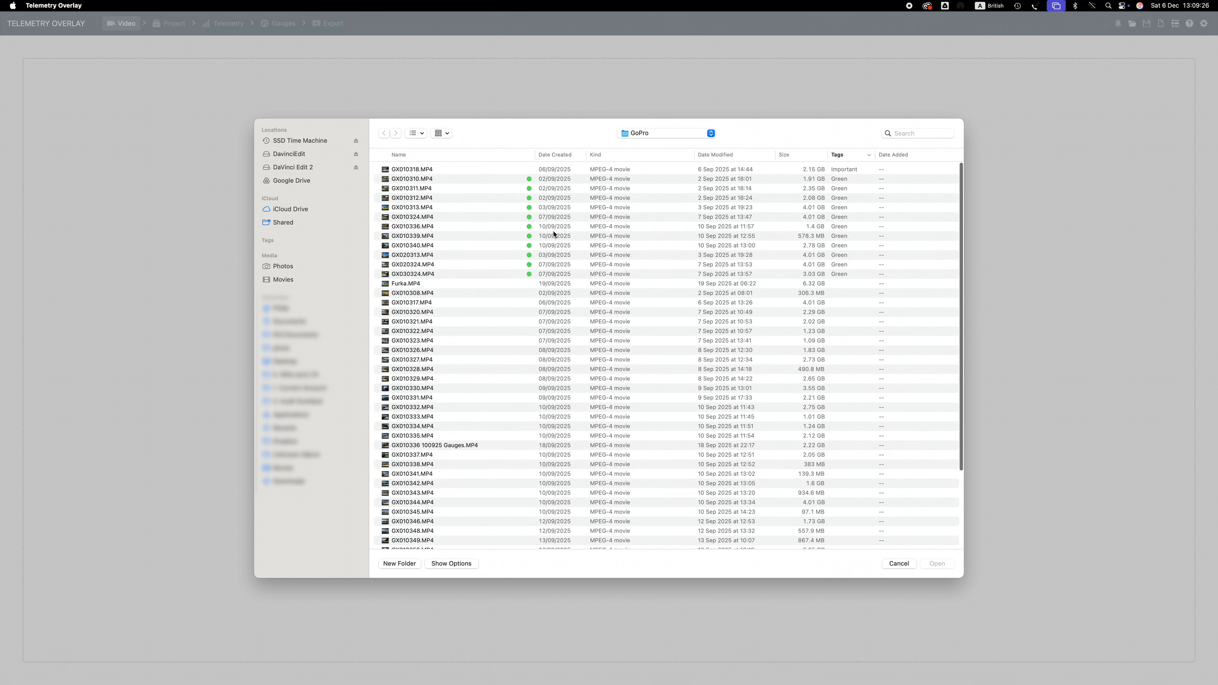
{"action": "left_click", "coordinate": [413, 171]}
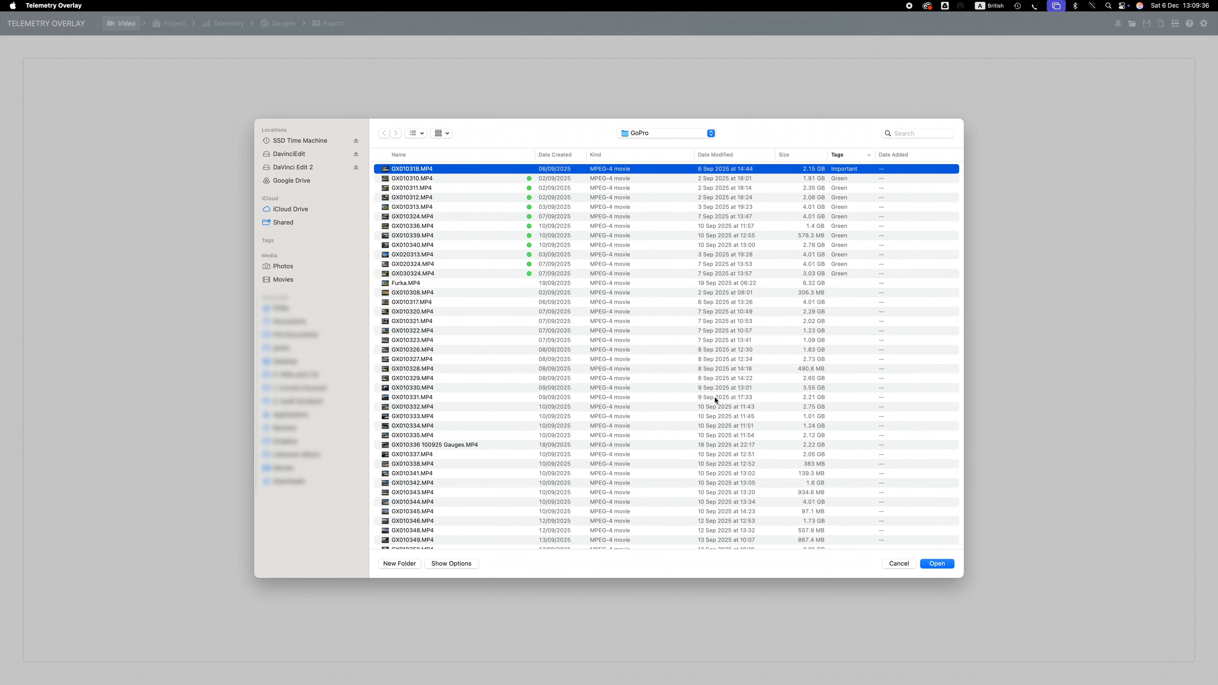
{"action": "left_click", "coordinate": [935, 563]}
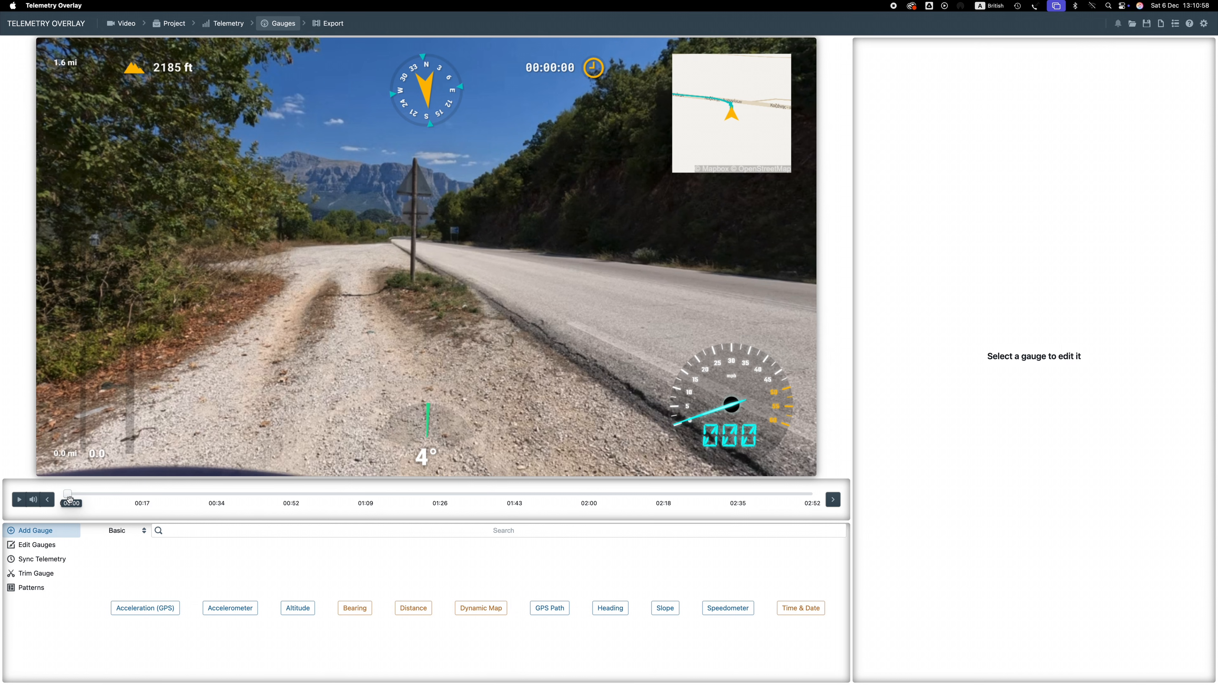
Scrub and play the video preview to check the default gauges, stopping around 00:45
{"action": "left_click_drag", "start_coordinate": [69, 494], "coordinate": [152, 498]}
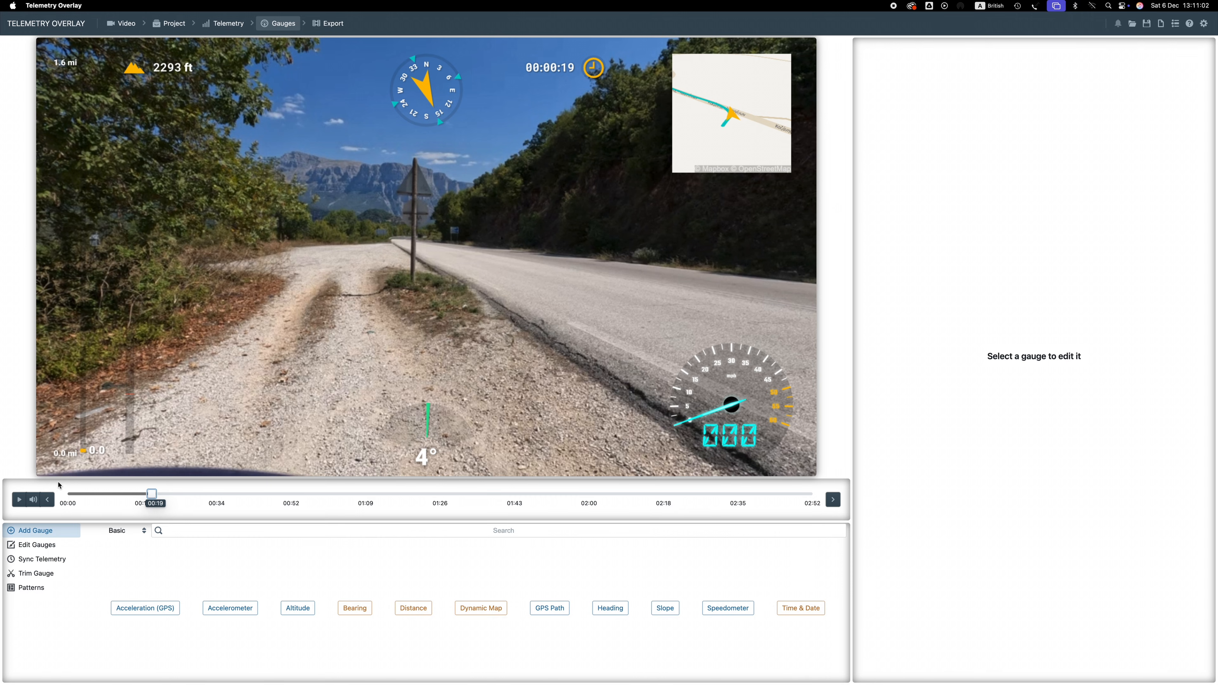
{"action": "left_click", "coordinate": [20, 499]}
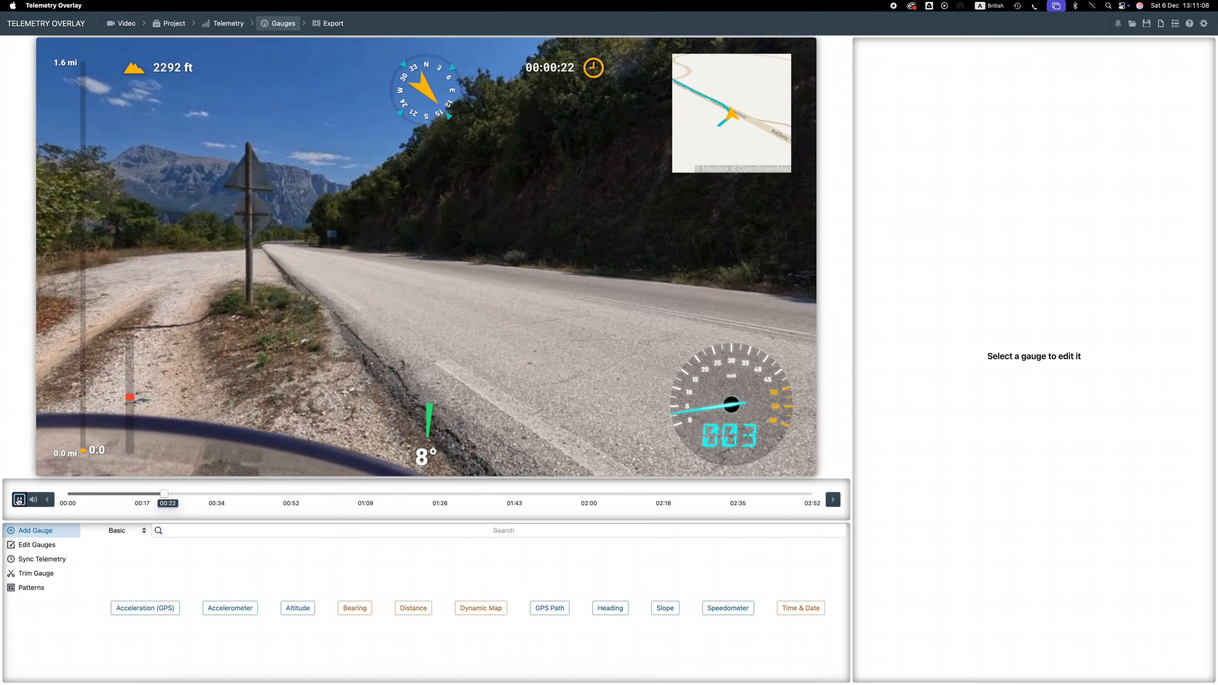
{"action": "left_click", "coordinate": [19, 500]}
{"action": "left_click_drag", "start_coordinate": [164, 493], "coordinate": [264, 493]}
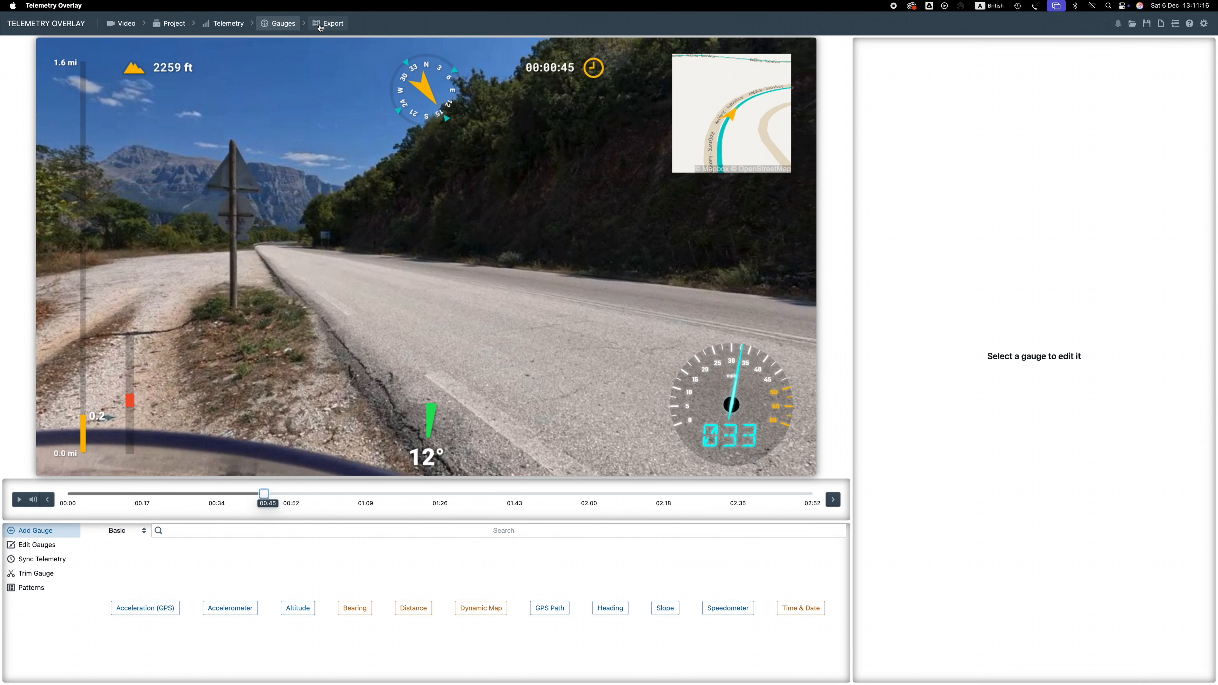
Open the project settings and set the standard font to Adobe Arabic-Regular
{"action": "left_click", "coordinate": [170, 27]}
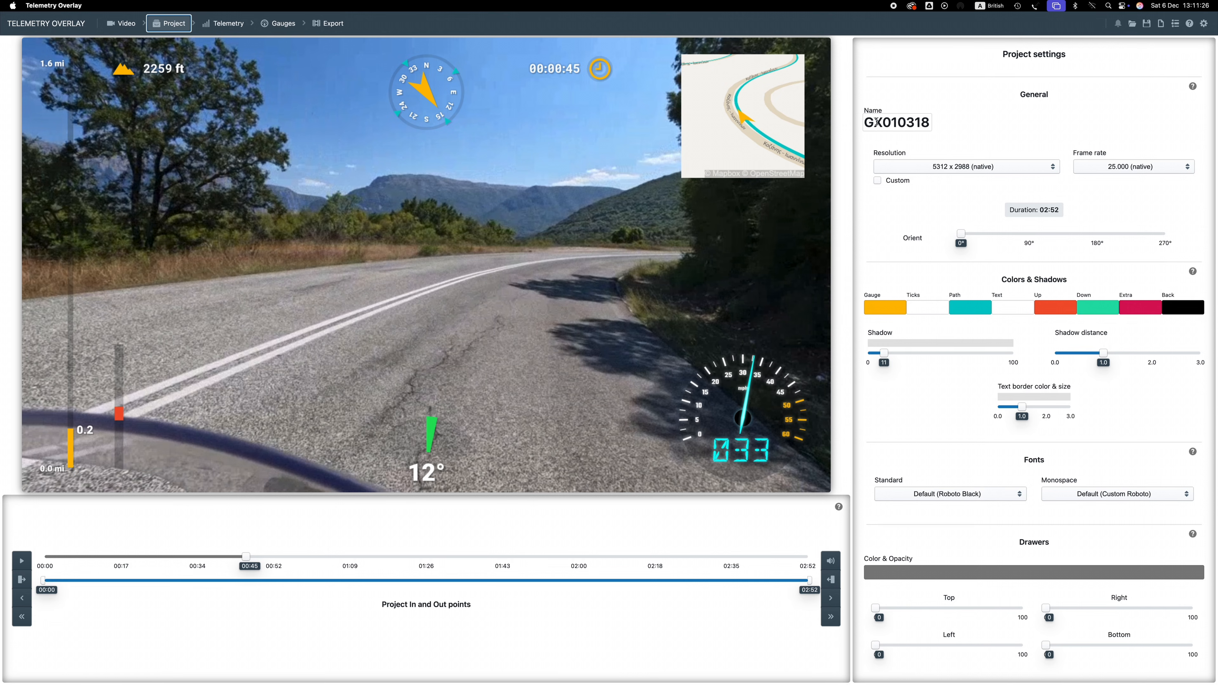
{"action": "left_click", "coordinate": [906, 121]}
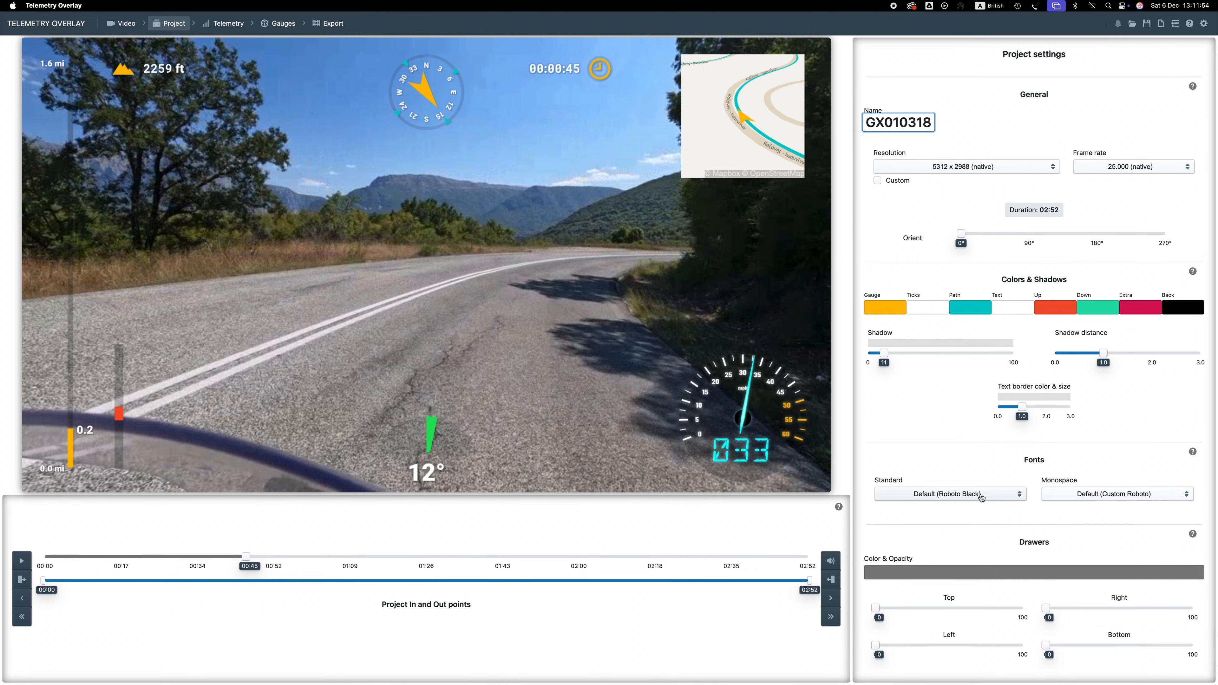
{"action": "left_click", "coordinate": [981, 496]}
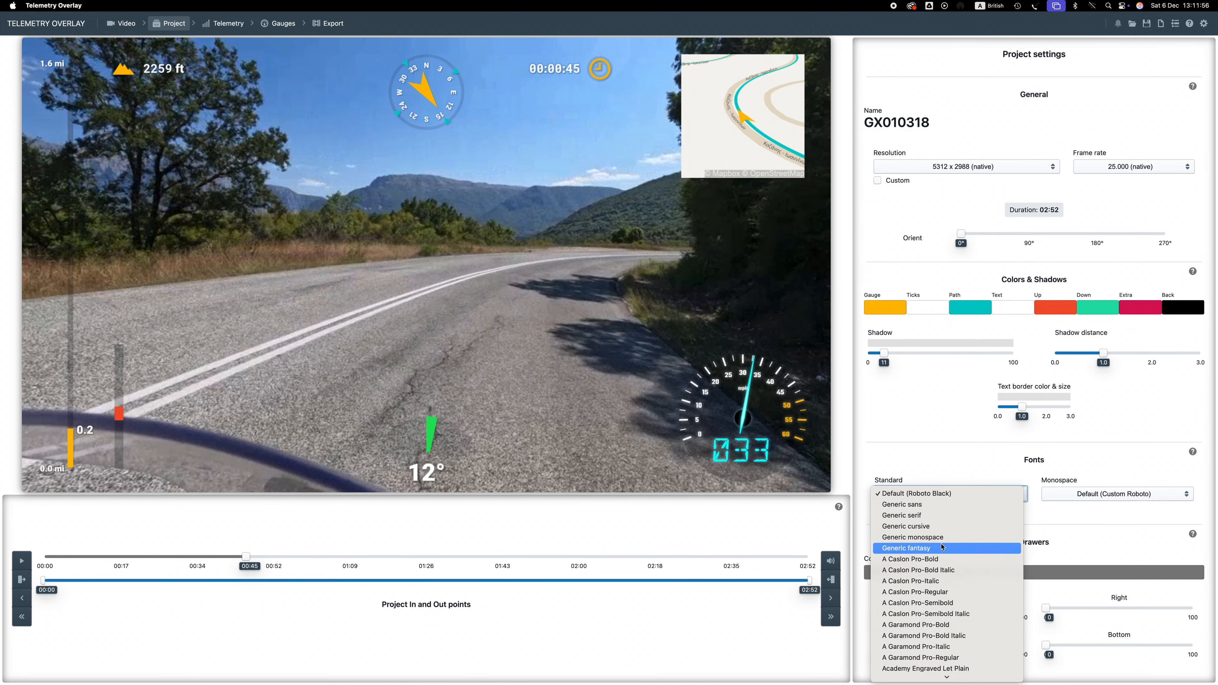
{"action": "scroll", "coordinate": [940, 544], "scroll_direction": "down", "scroll_amount": 5}
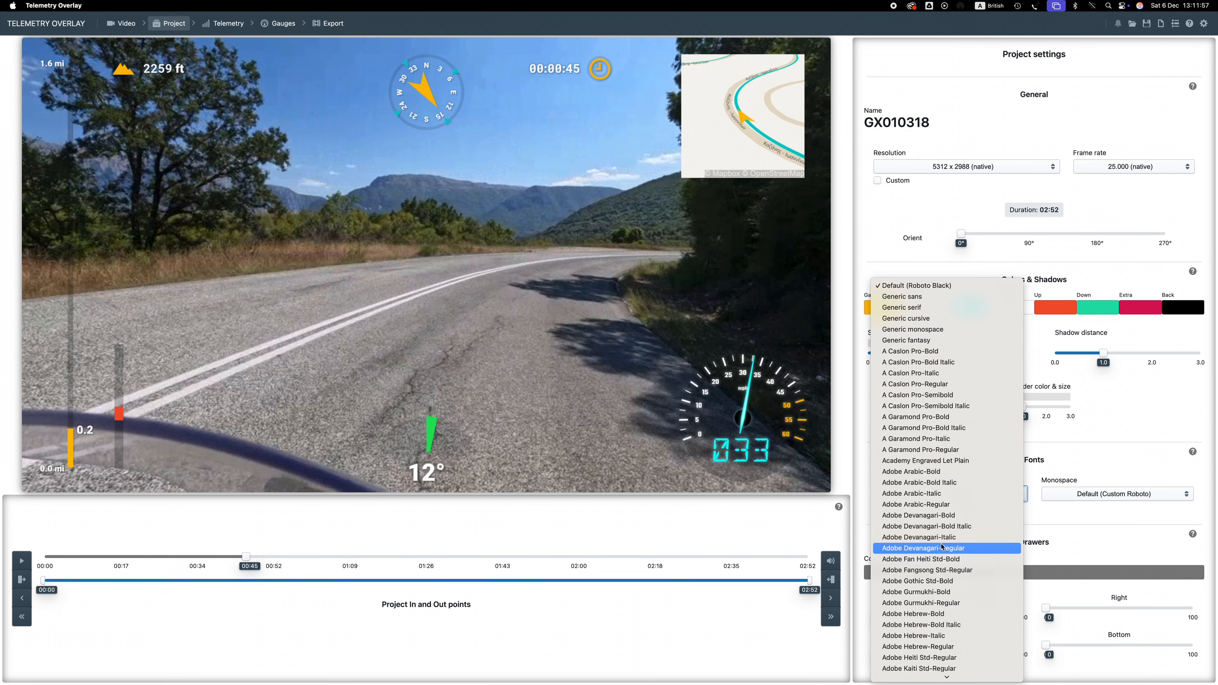
{"action": "left_click", "coordinate": [920, 504]}
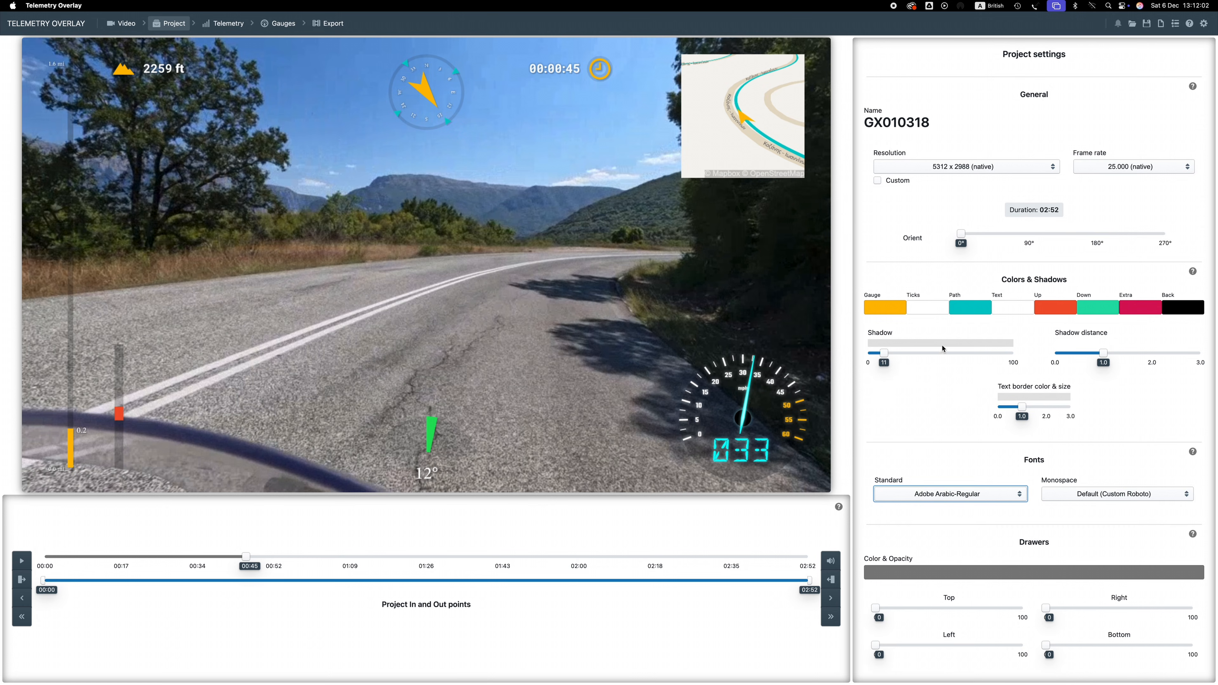
Change the standard font to Montserrat-Bold
{"action": "left_click", "coordinate": [945, 494]}
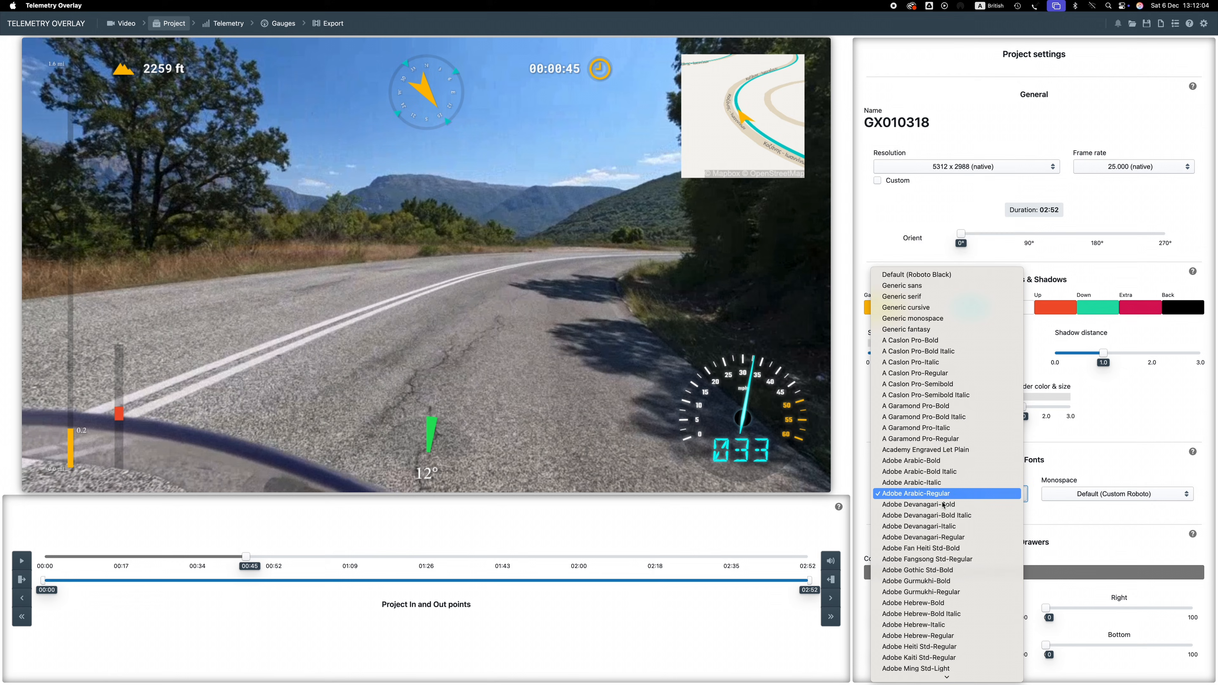
{"action": "scroll", "coordinate": [942, 504], "scroll_direction": "down", "scroll_amount": 20}
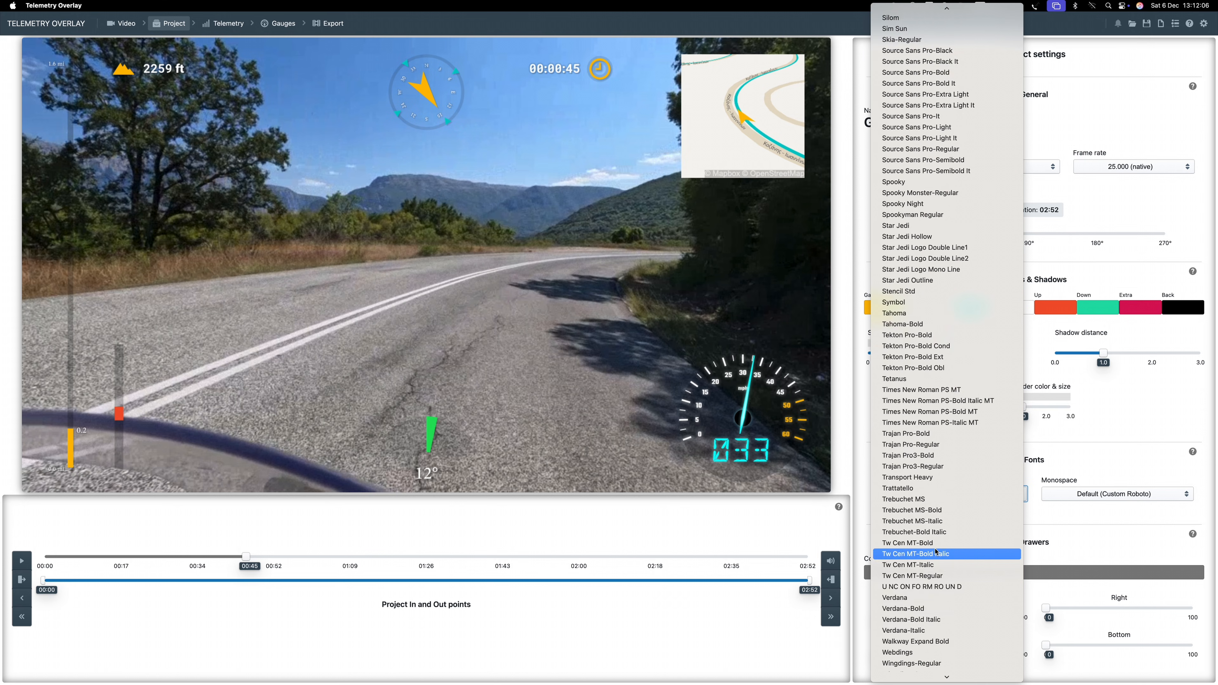
{"action": "scroll", "coordinate": [936, 552], "scroll_direction": "up", "scroll_amount": 15}
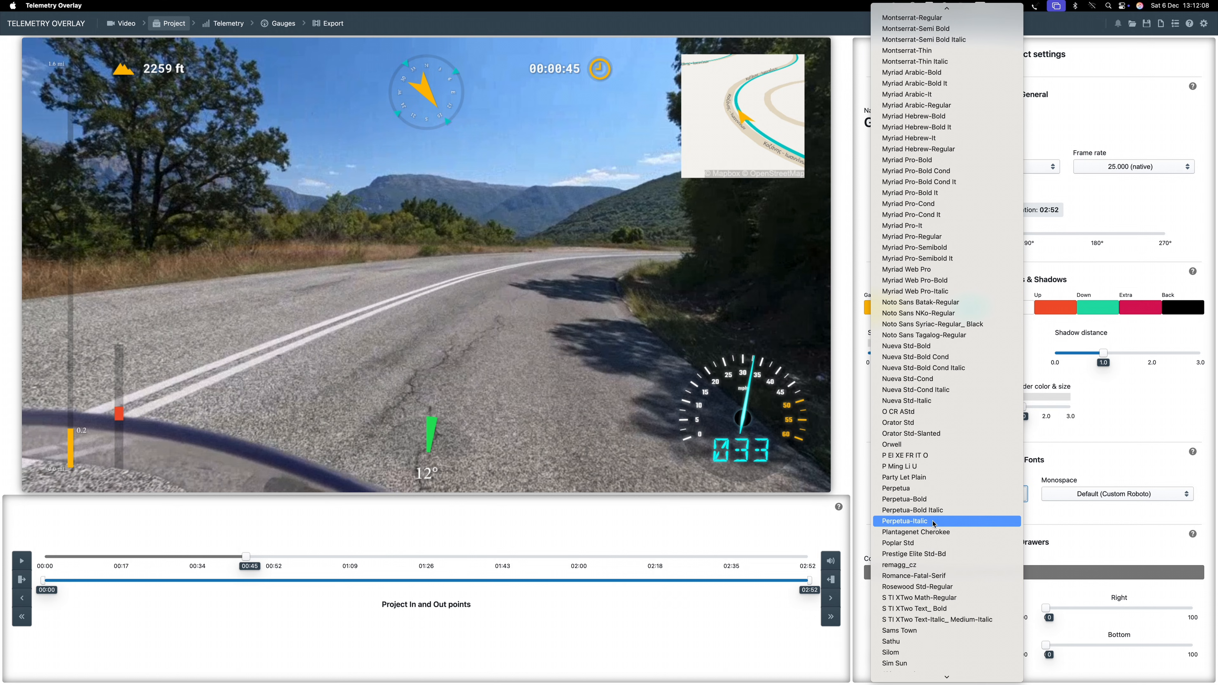
{"action": "scroll", "coordinate": [935, 518], "scroll_direction": "up", "scroll_amount": 5}
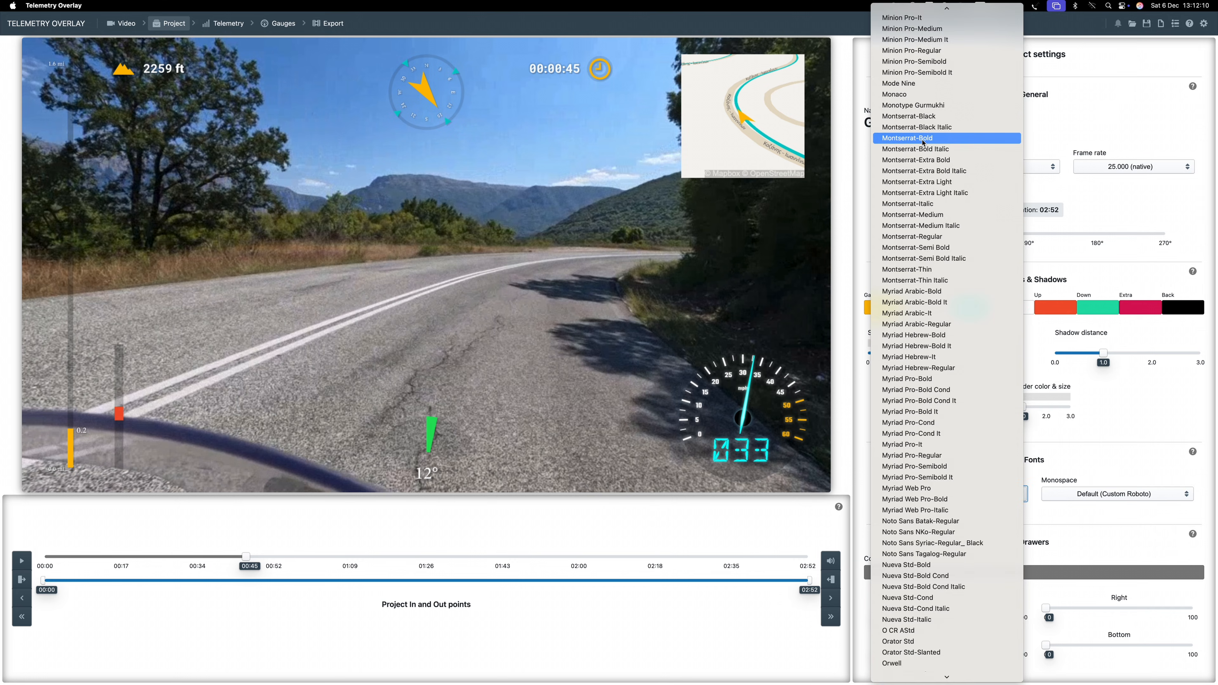
{"action": "left_click", "coordinate": [923, 141]}
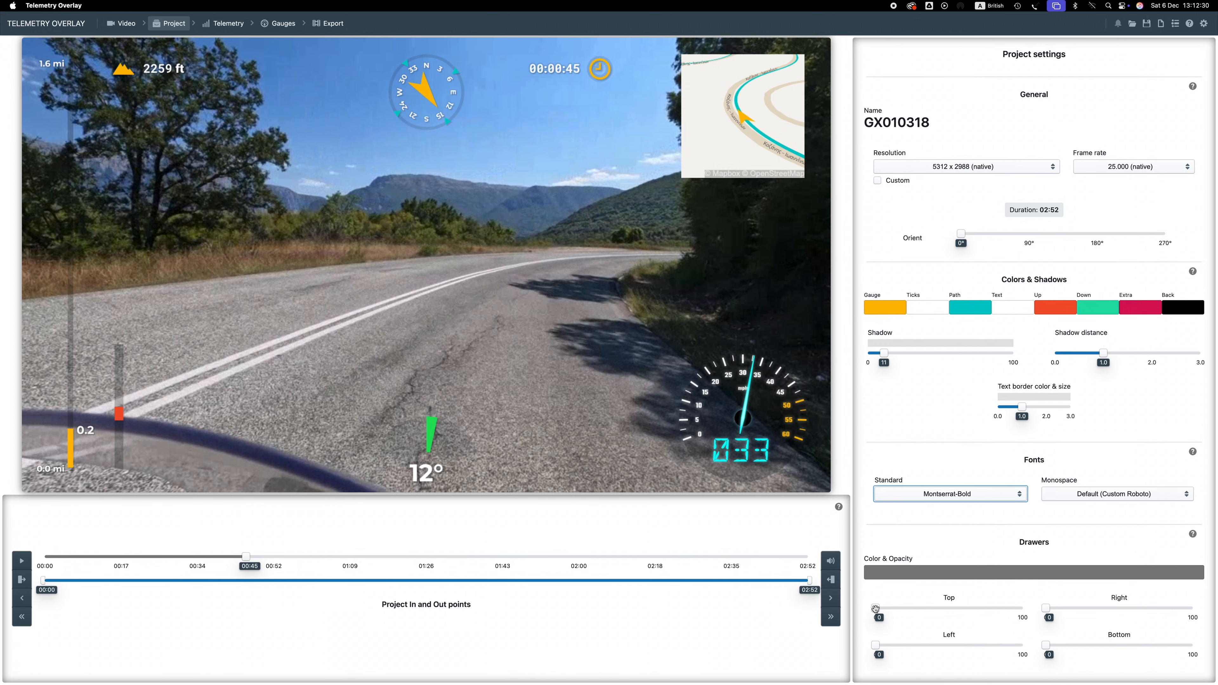
Set the left drawer to 47 and return it to 0
{"action": "left_click", "coordinate": [877, 646]}
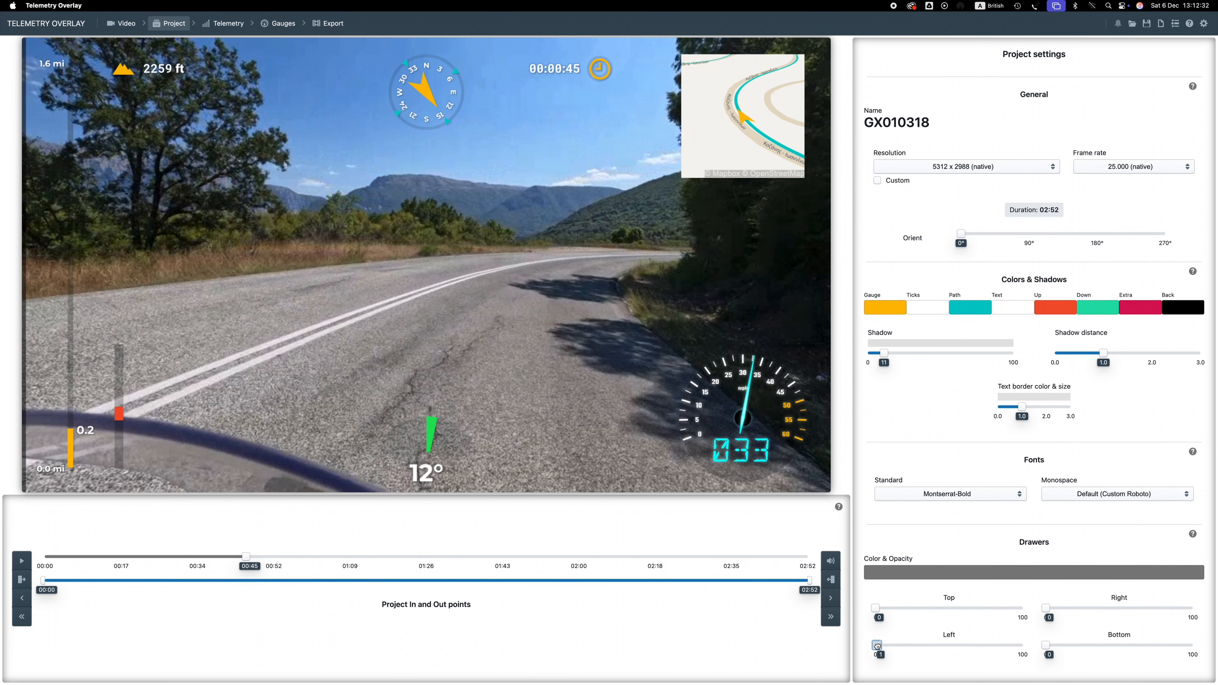
{"action": "left_click_drag", "start_coordinate": [876, 646], "coordinate": [937, 644]}
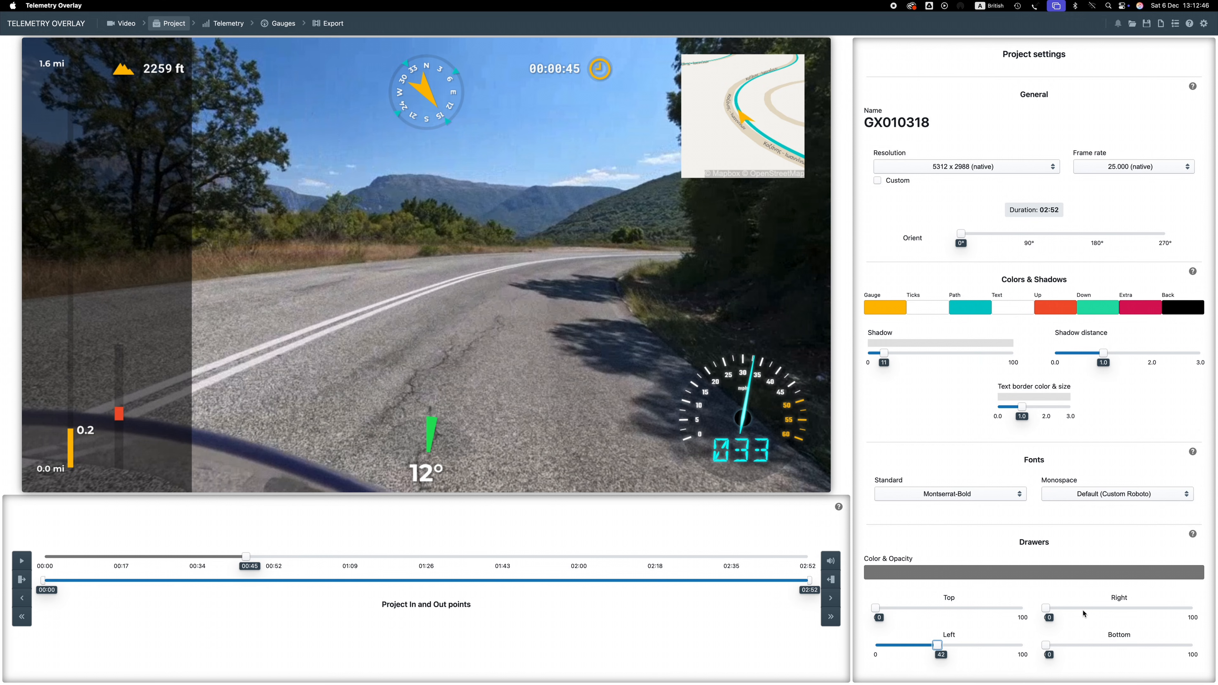
{"action": "mouse_move", "coordinate": [1054, 648]}
{"action": "left_mouse_down"}
{"action": "mouse_move", "coordinate": [1074, 646]}
{"action": "mouse_move", "coordinate": [1084, 608]}
{"action": "mouse_move", "coordinate": [1097, 609]}
{"action": "mouse_move", "coordinate": [1046, 609]}
{"action": "mouse_move", "coordinate": [1060, 645]}
{"action": "mouse_move", "coordinate": [1045, 645]}
{"action": "left_mouse_up"}
{"action": "mouse_move", "coordinate": [937, 646]}
{"action": "left_mouse_down"}
{"action": "mouse_move", "coordinate": [914, 646]}
{"action": "mouse_move", "coordinate": [945, 641]}
{"action": "left_mouse_up"}
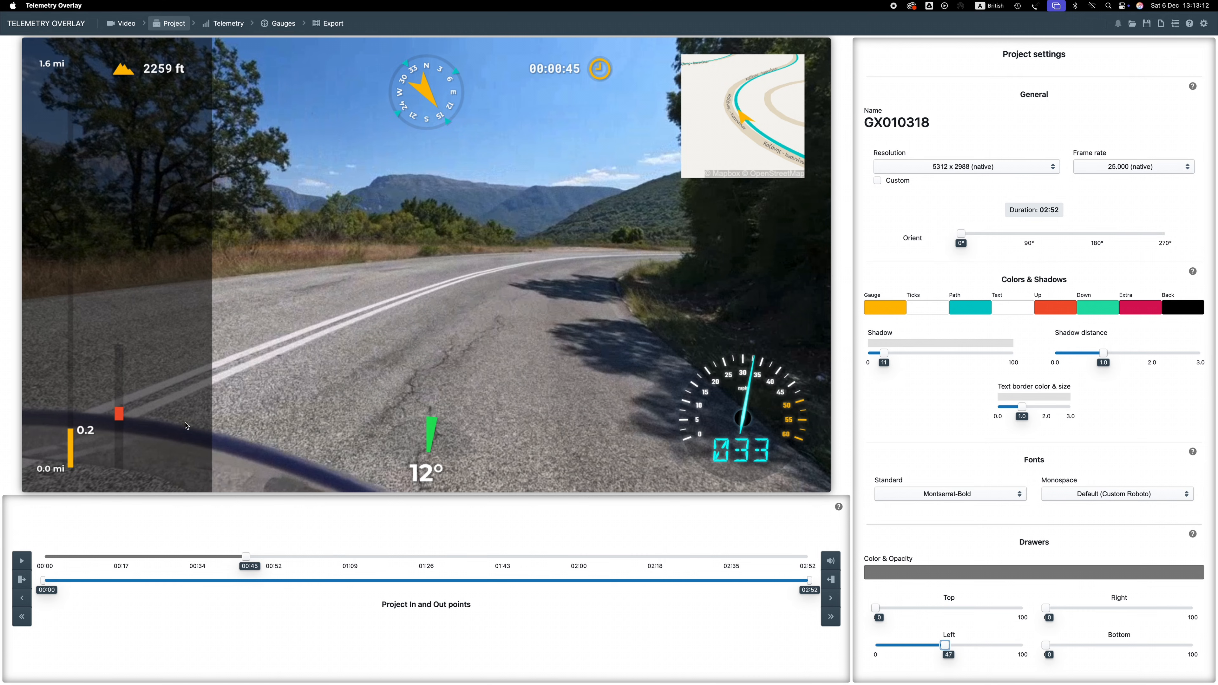
{"action": "left_click_drag", "start_coordinate": [945, 644], "coordinate": [874, 646]}
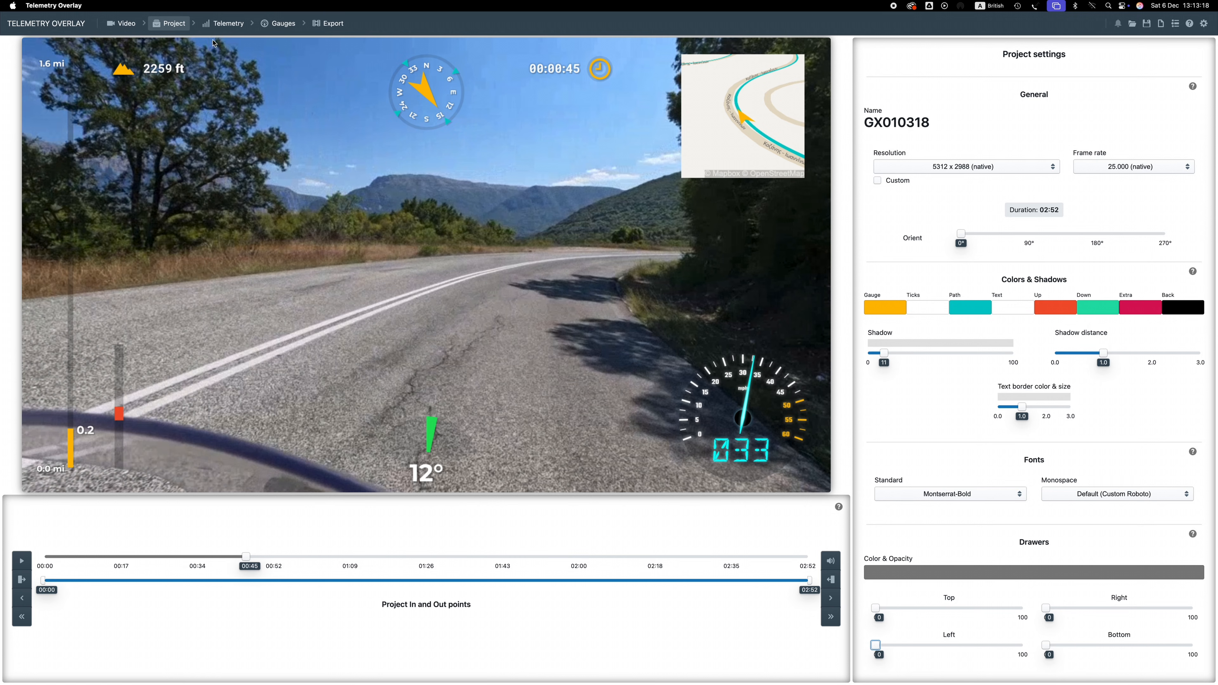
Open the Telemetry and Gauges sections and browse the Add Gauge and Edit Gauges lists
{"action": "left_click", "coordinate": [208, 24]}
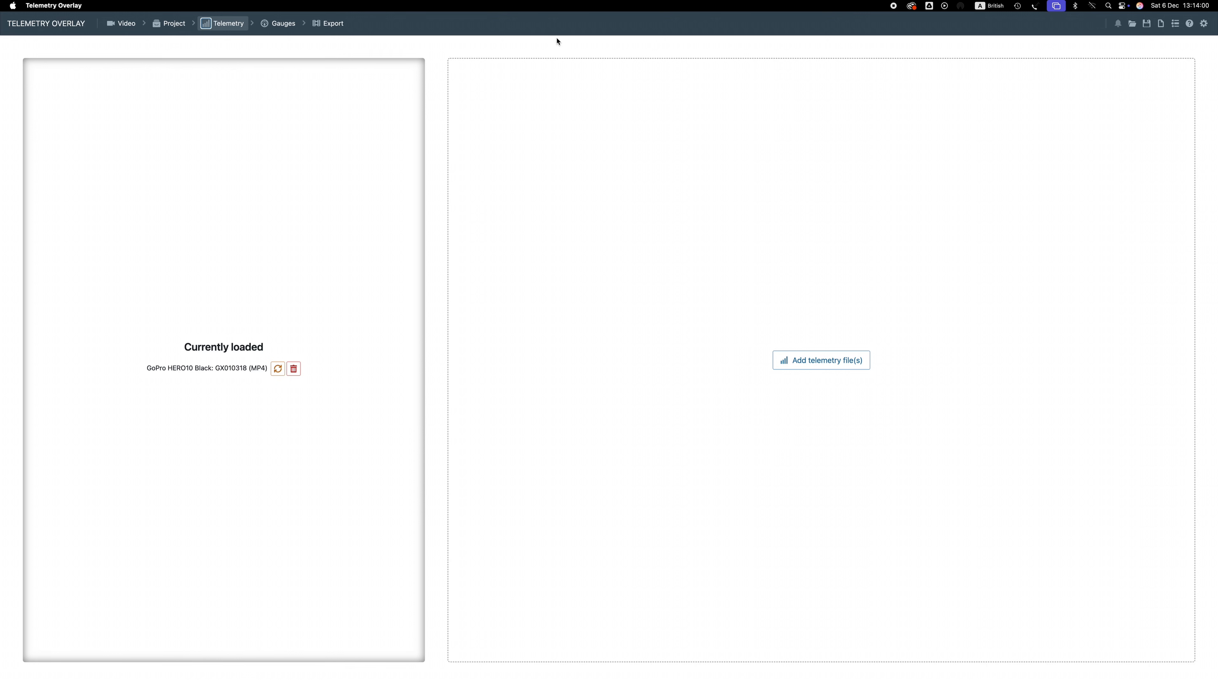
{"action": "left_click", "coordinate": [290, 27]}
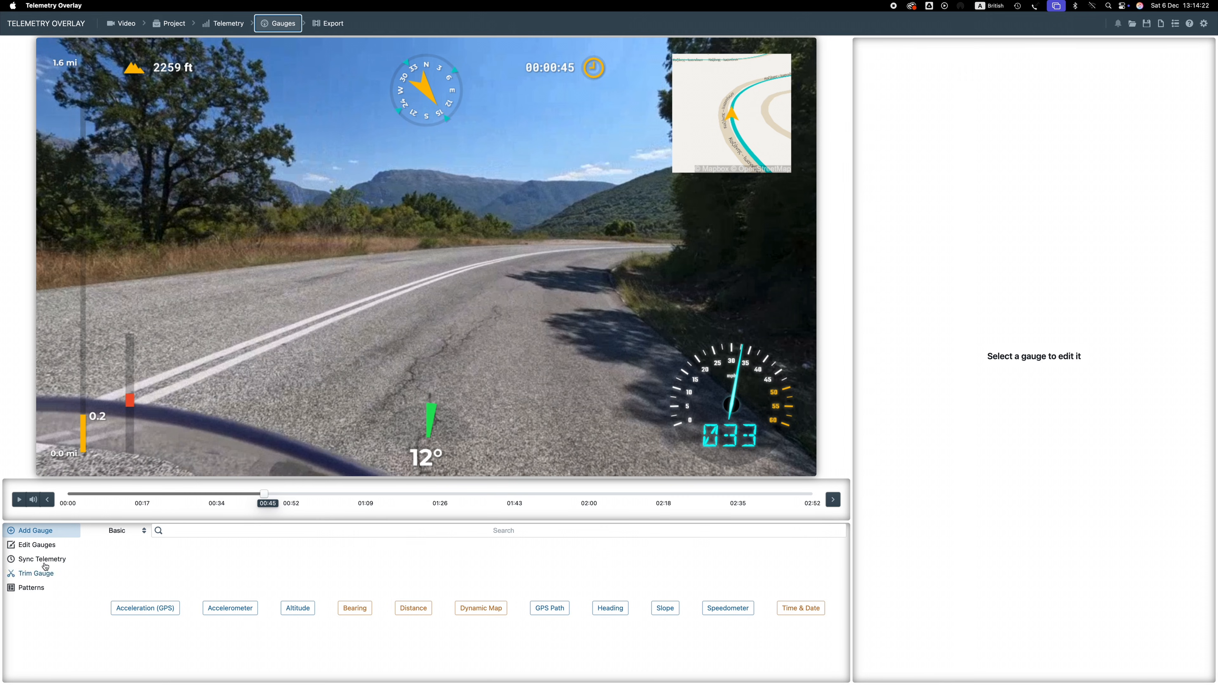
{"action": "left_click", "coordinate": [33, 532]}
{"action": "left_click", "coordinate": [41, 546]}
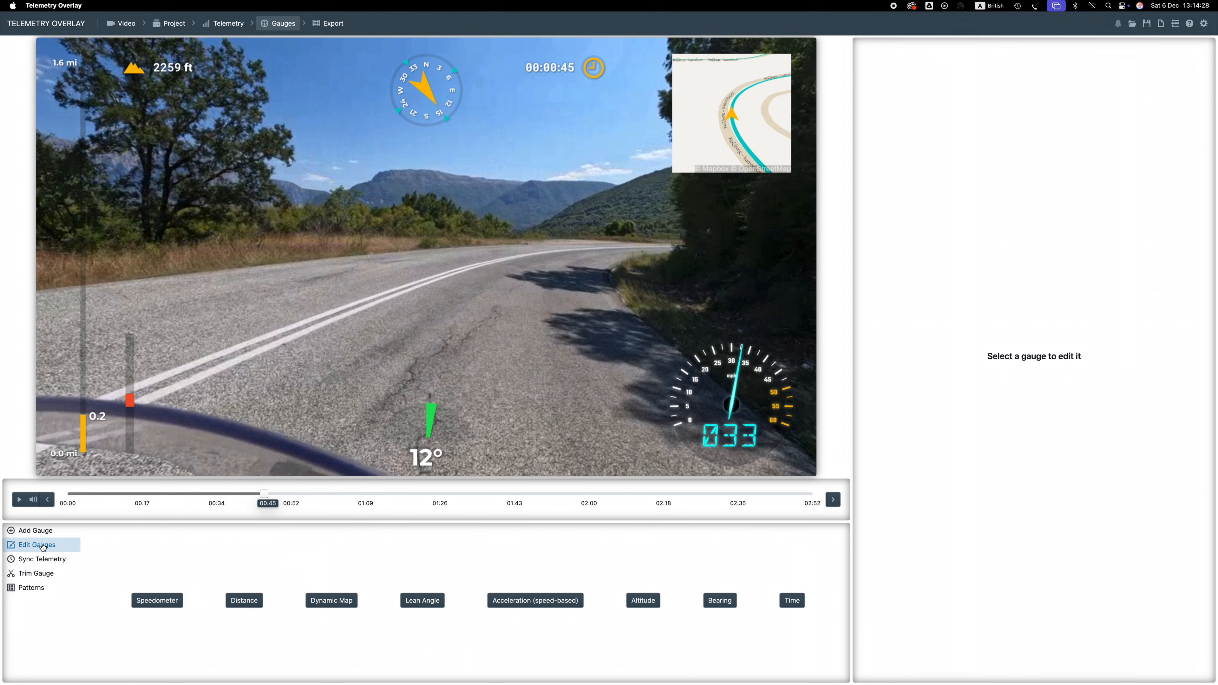
{"action": "left_click", "coordinate": [39, 532]}
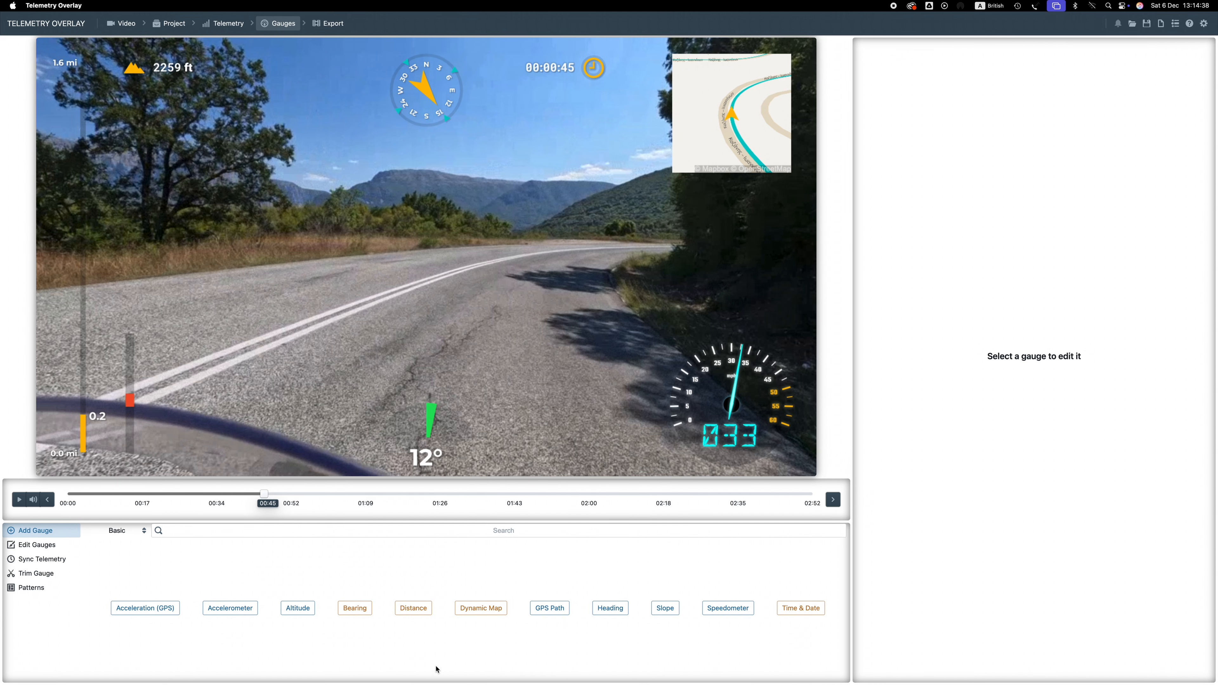
Try to add a second Dynamic Map gauge and cancel
{"action": "left_click", "coordinate": [474, 610]}
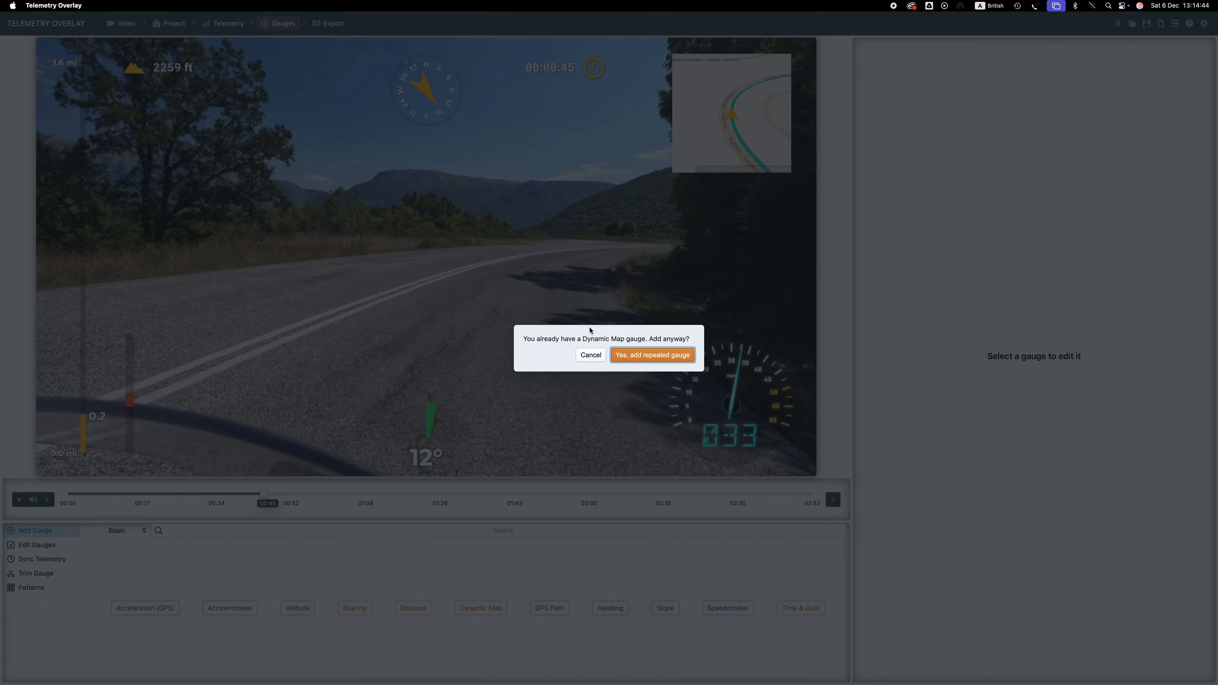
{"action": "left_click", "coordinate": [590, 356]}
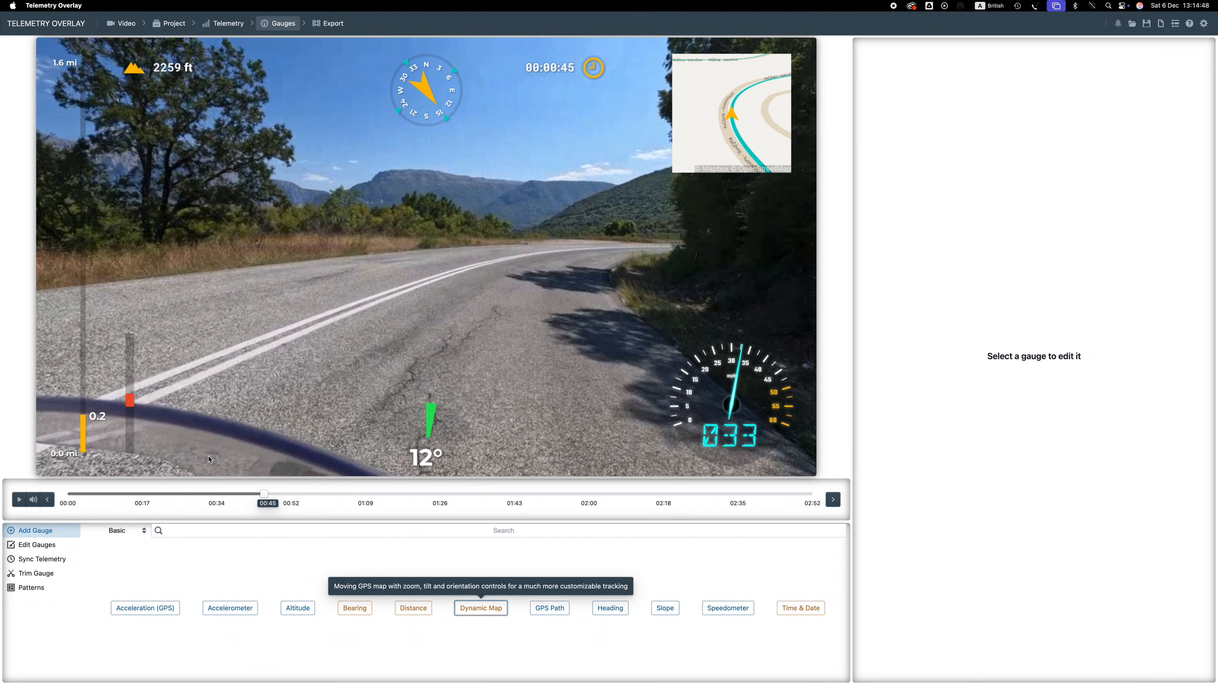
Add an Advanced Lean Angle (2 wheel) gauge, place it at the upper centre and set its size to 4.8
{"action": "left_click", "coordinate": [120, 530]}
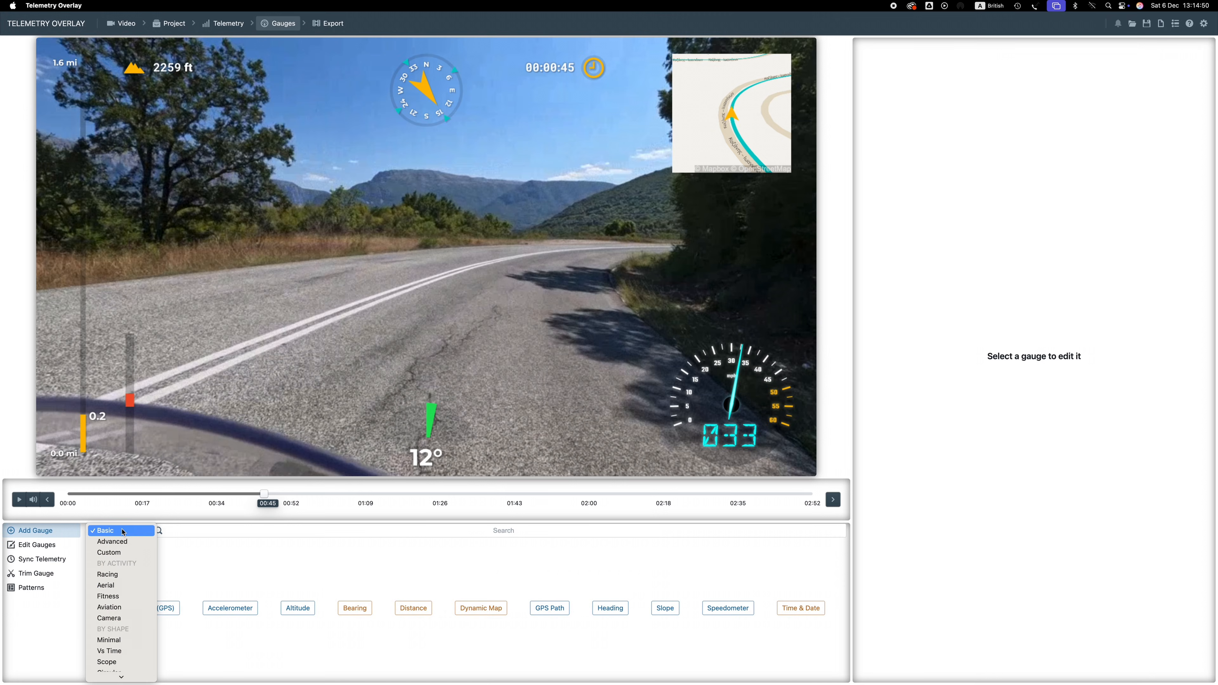
{"action": "left_click", "coordinate": [121, 544]}
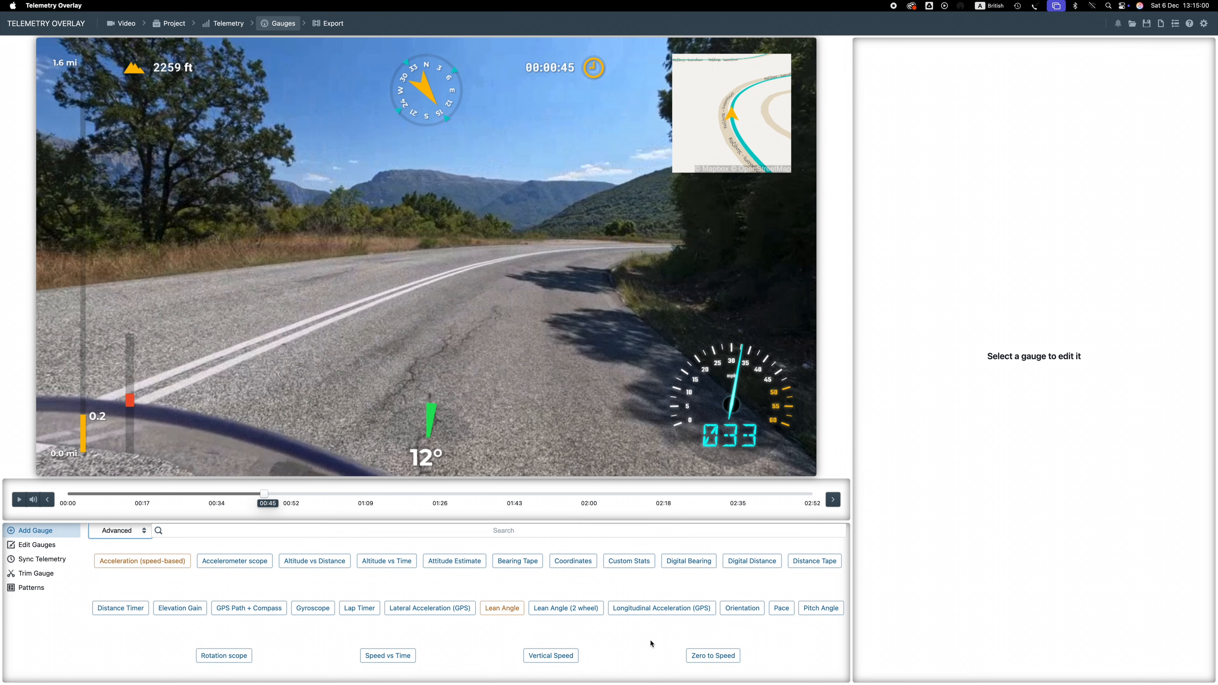
{"action": "left_click", "coordinate": [554, 612]}
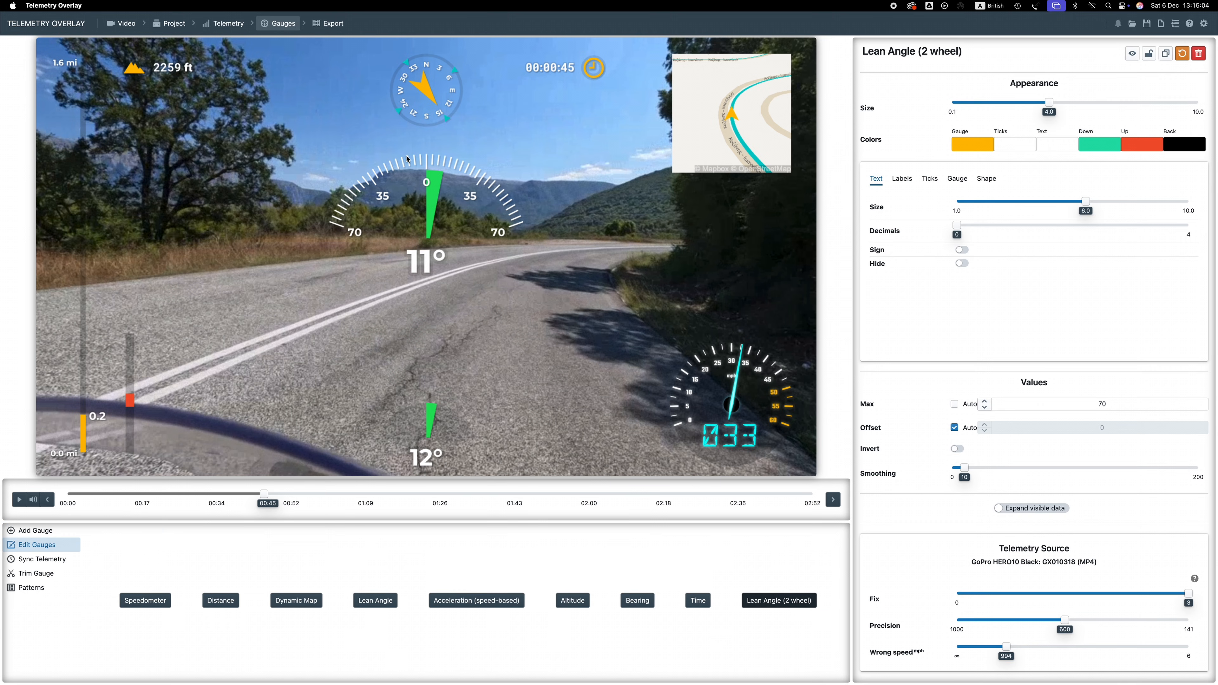
{"action": "left_click_drag", "start_coordinate": [400, 168], "coordinate": [438, 242]}
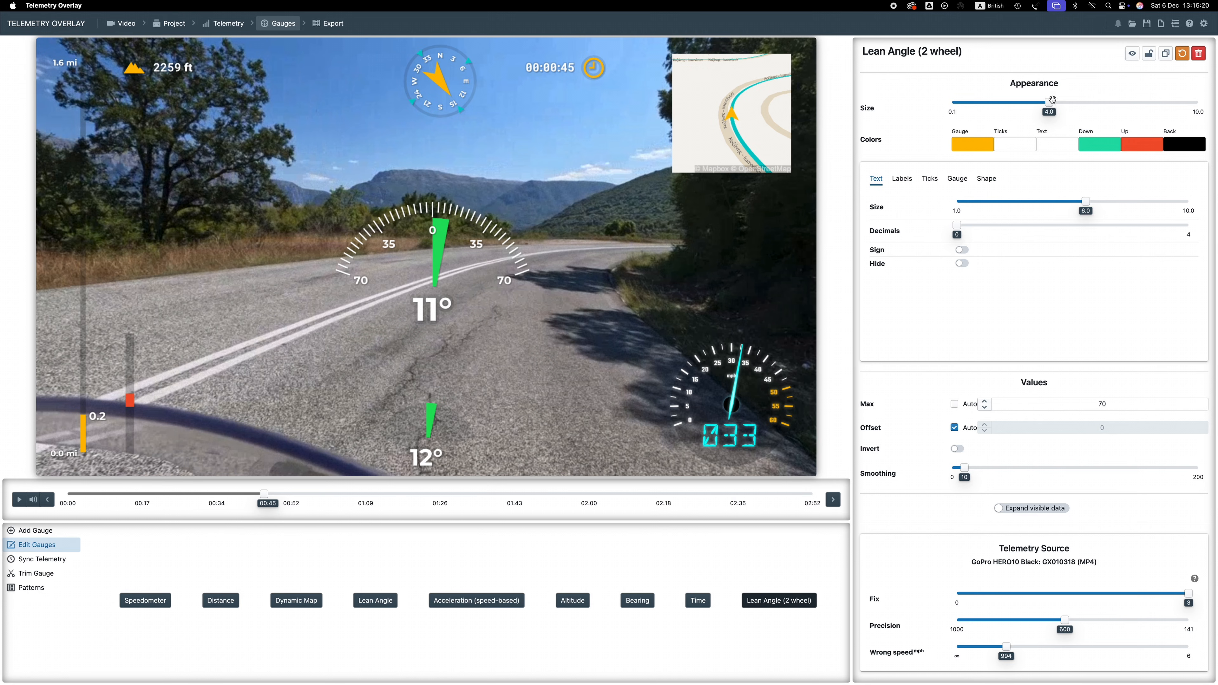
{"action": "mouse_move", "coordinate": [1049, 102]}
{"action": "left_mouse_down"}
{"action": "mouse_move", "coordinate": [999, 102]}
{"action": "mouse_move", "coordinate": [1069, 102]}
{"action": "left_mouse_up"}
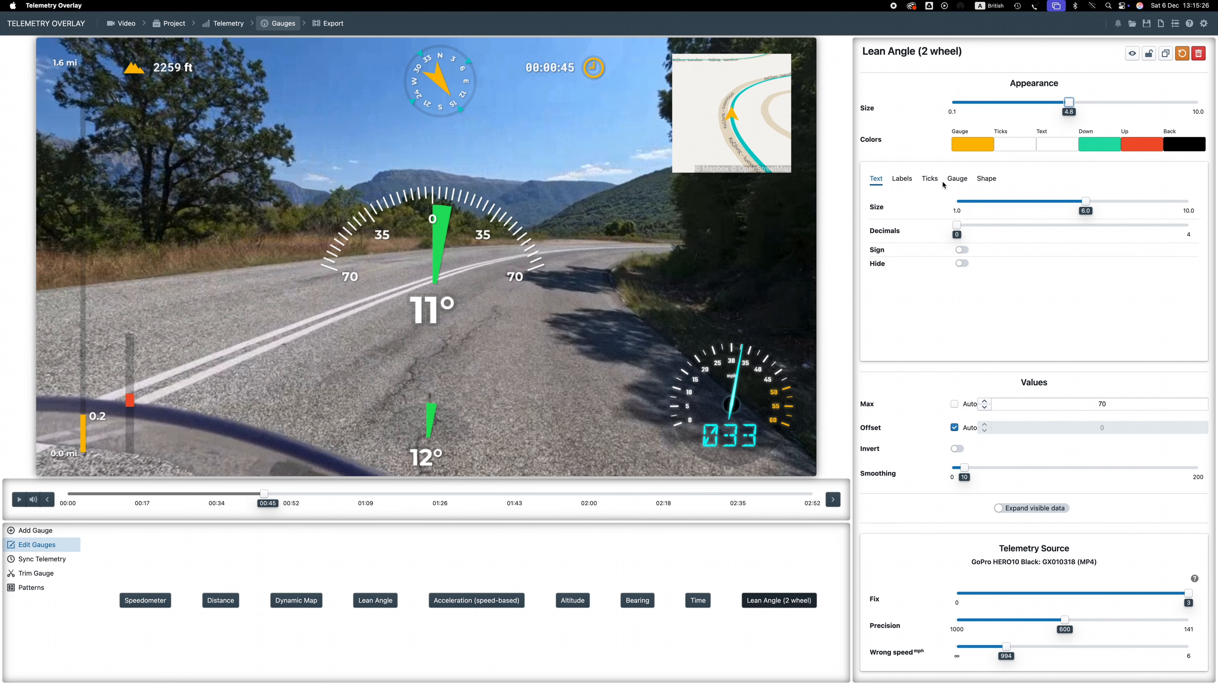
Rotate the lean angle gauge to -5 and move it to the upper left of the video
{"action": "left_click", "coordinate": [988, 183]}
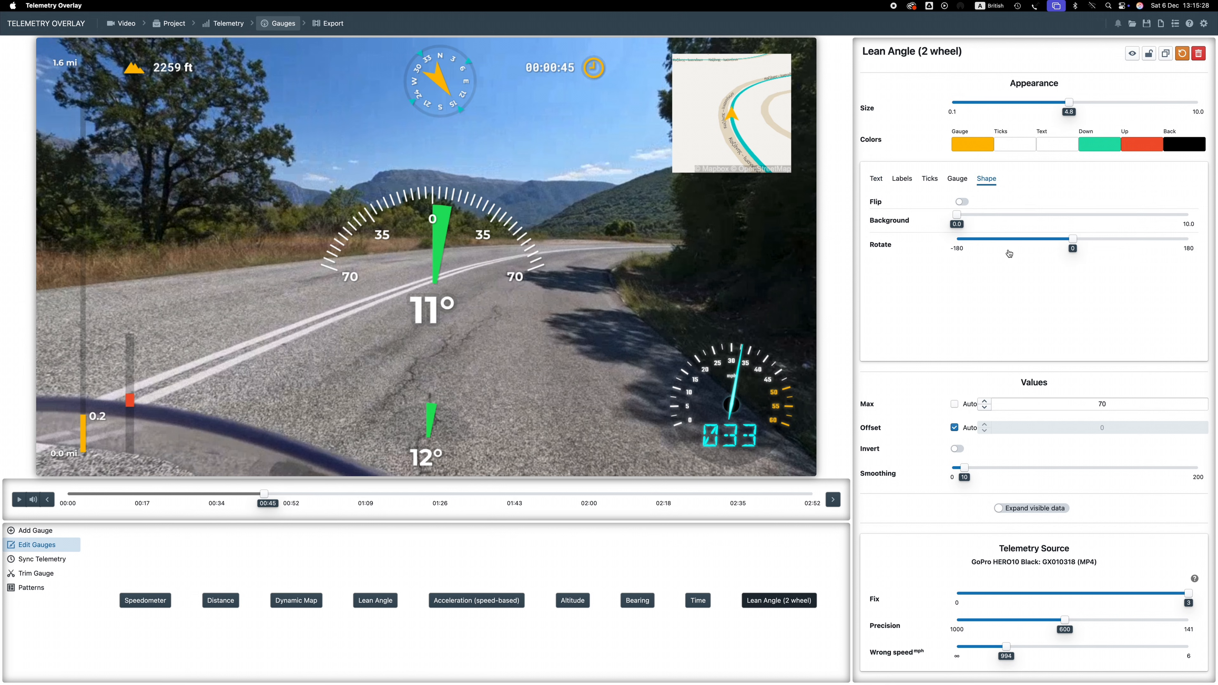
{"action": "mouse_move", "coordinate": [1071, 239]}
{"action": "left_mouse_down"}
{"action": "mouse_move", "coordinate": [1036, 238]}
{"action": "mouse_move", "coordinate": [1070, 237]}
{"action": "left_mouse_up"}
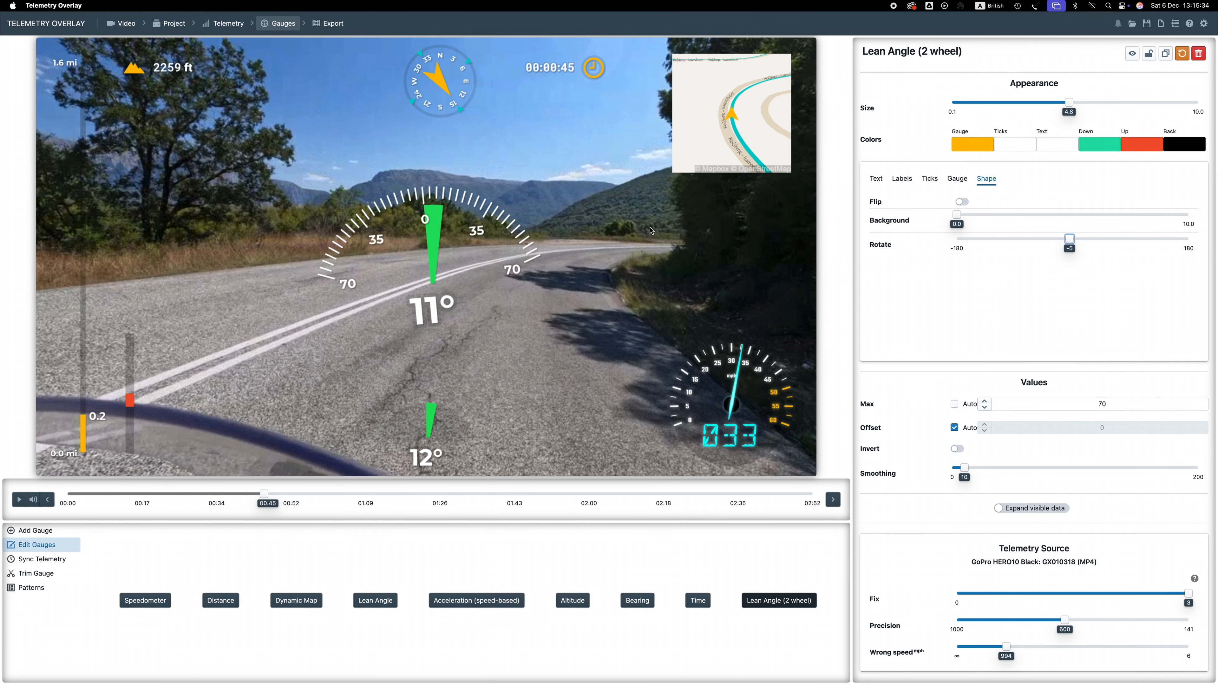
{"action": "left_click_drag", "start_coordinate": [437, 227], "coordinate": [190, 213]}
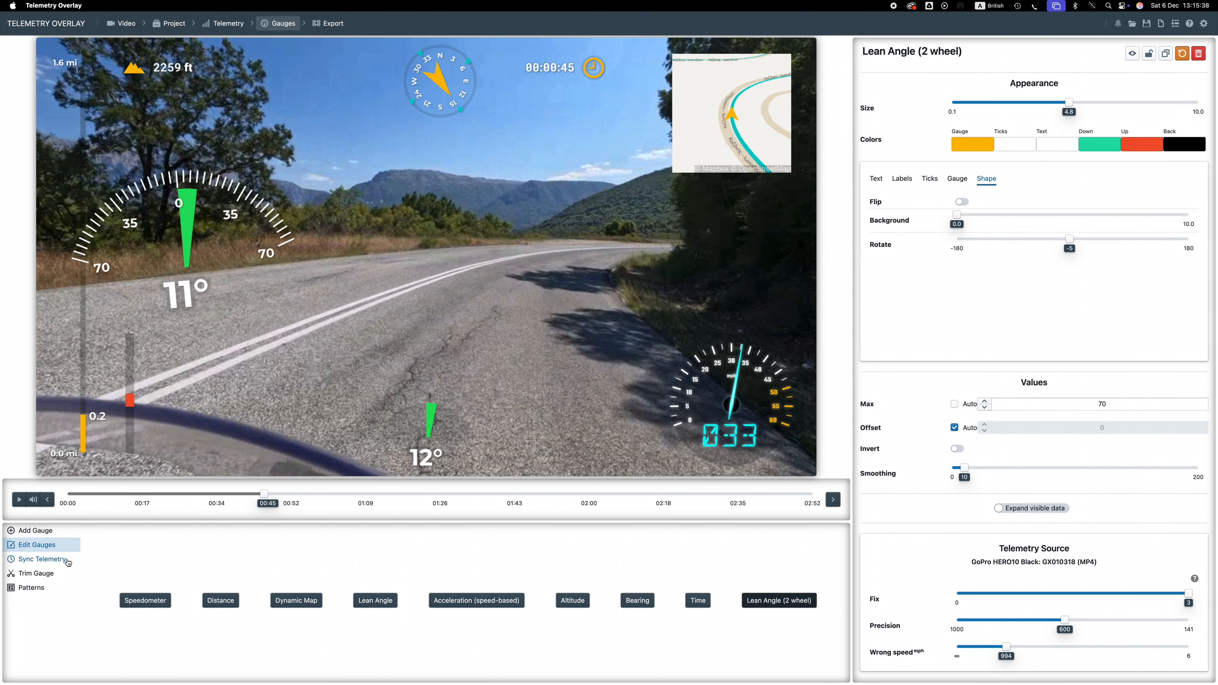
Add an Altitude vs Distance gauge, move it below the centre and set its size to 2.7
{"action": "left_click", "coordinate": [25, 532]}
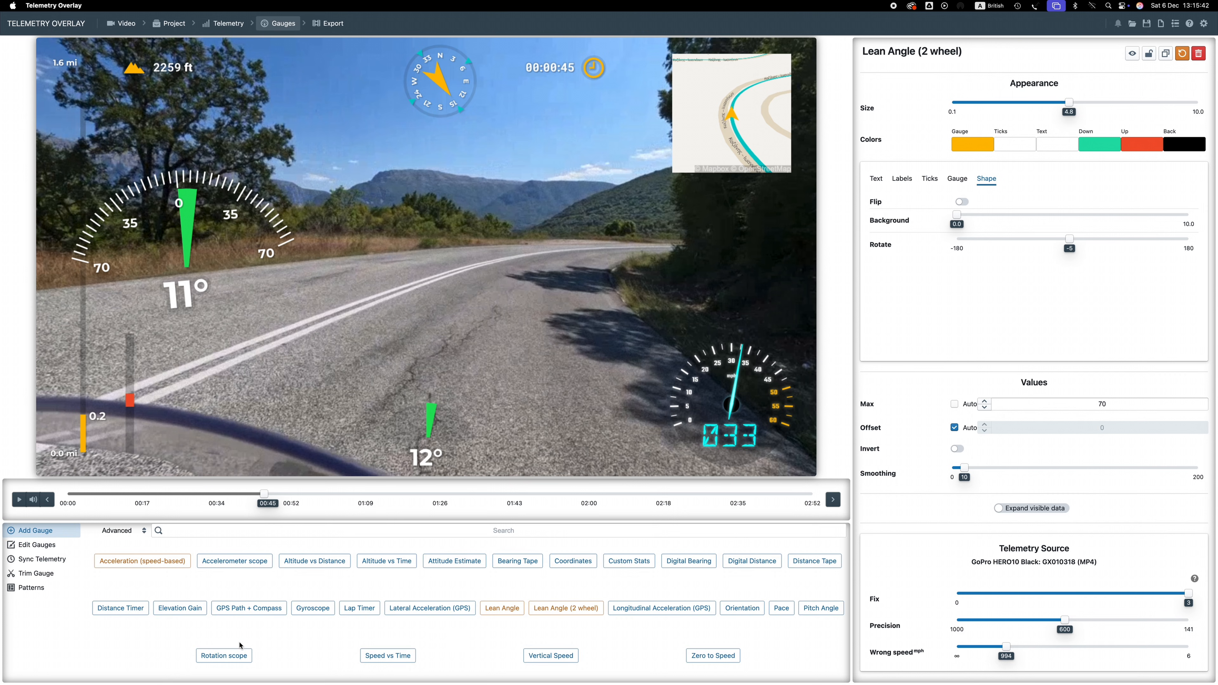
{"action": "left_click", "coordinate": [309, 563]}
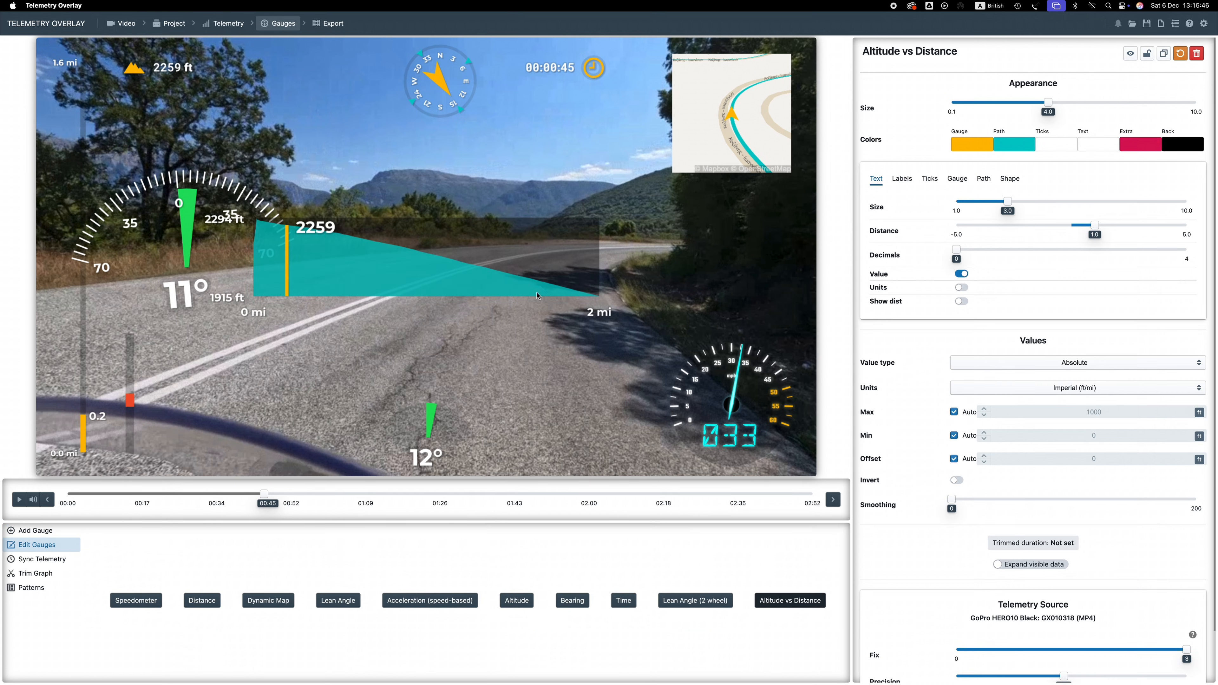
{"action": "left_click_drag", "start_coordinate": [414, 293], "coordinate": [431, 347]}
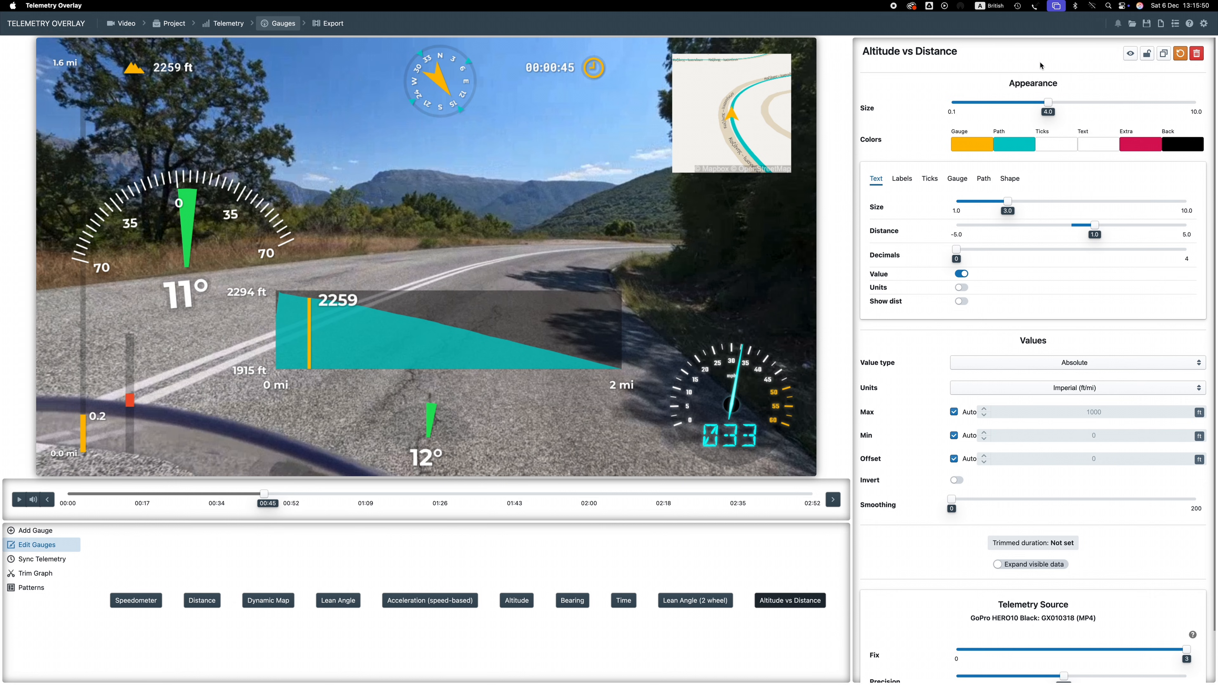
{"action": "left_click_drag", "start_coordinate": [1048, 101], "coordinate": [1016, 101]}
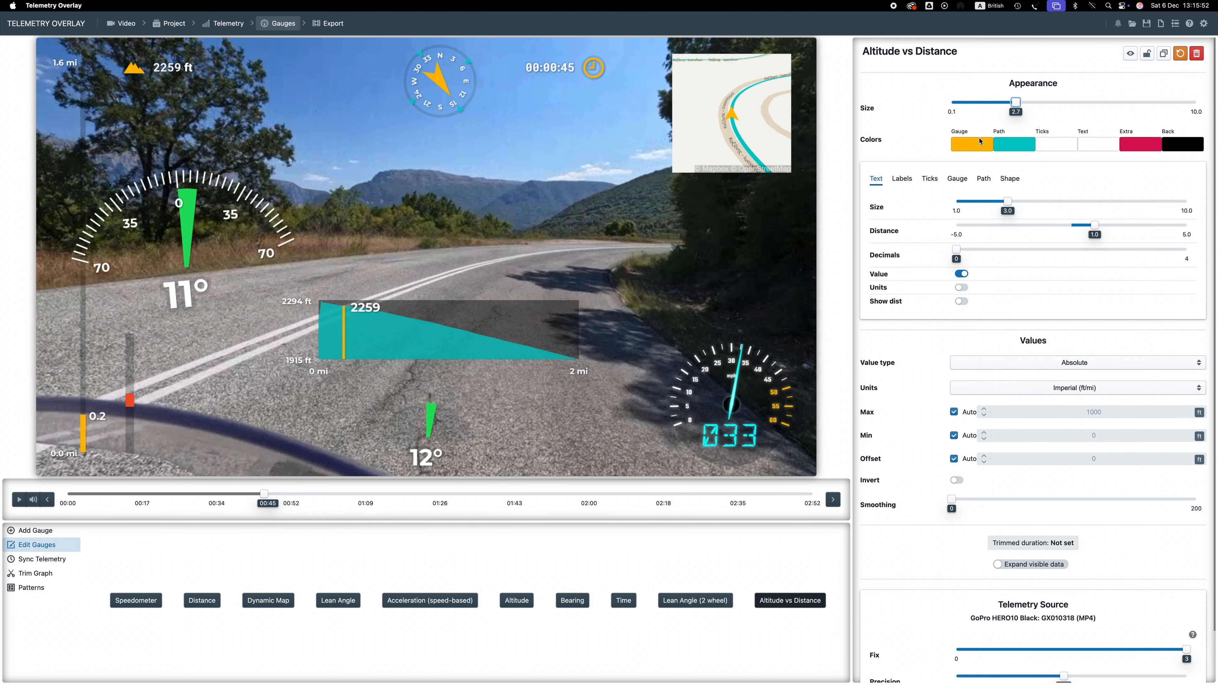
Change the Altitude vs Distance path colour to magenta and reposition the graph
{"action": "left_click", "coordinate": [901, 179]}
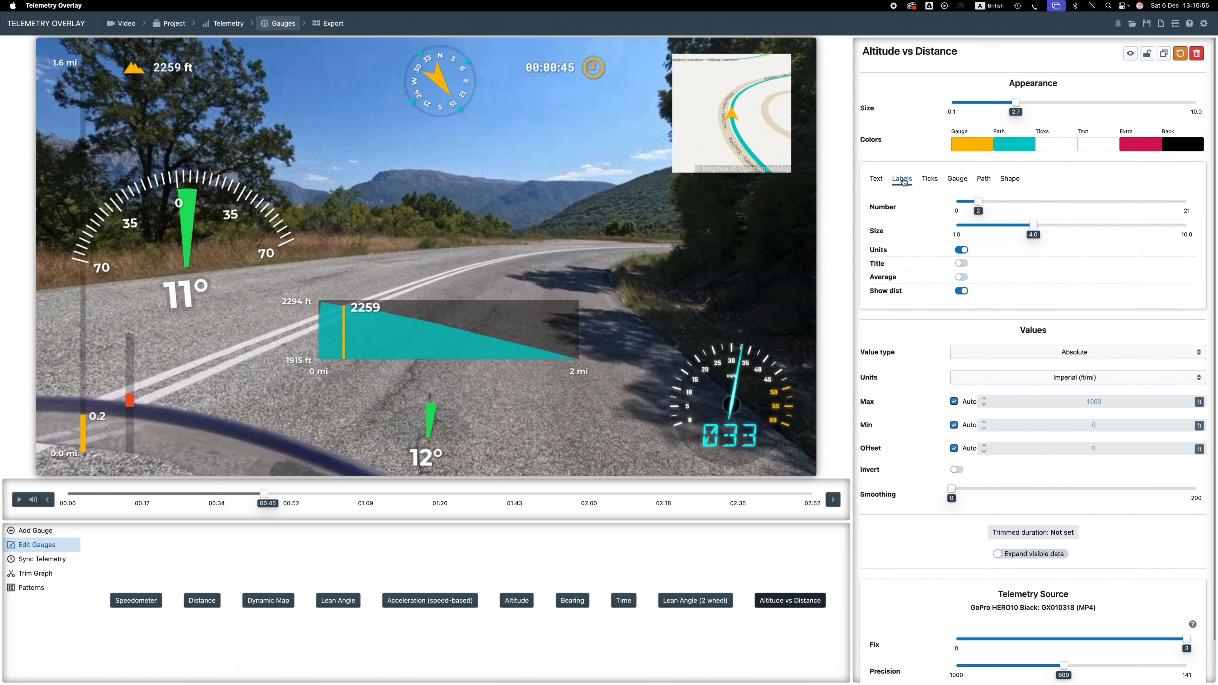
{"action": "left_click", "coordinate": [1003, 147]}
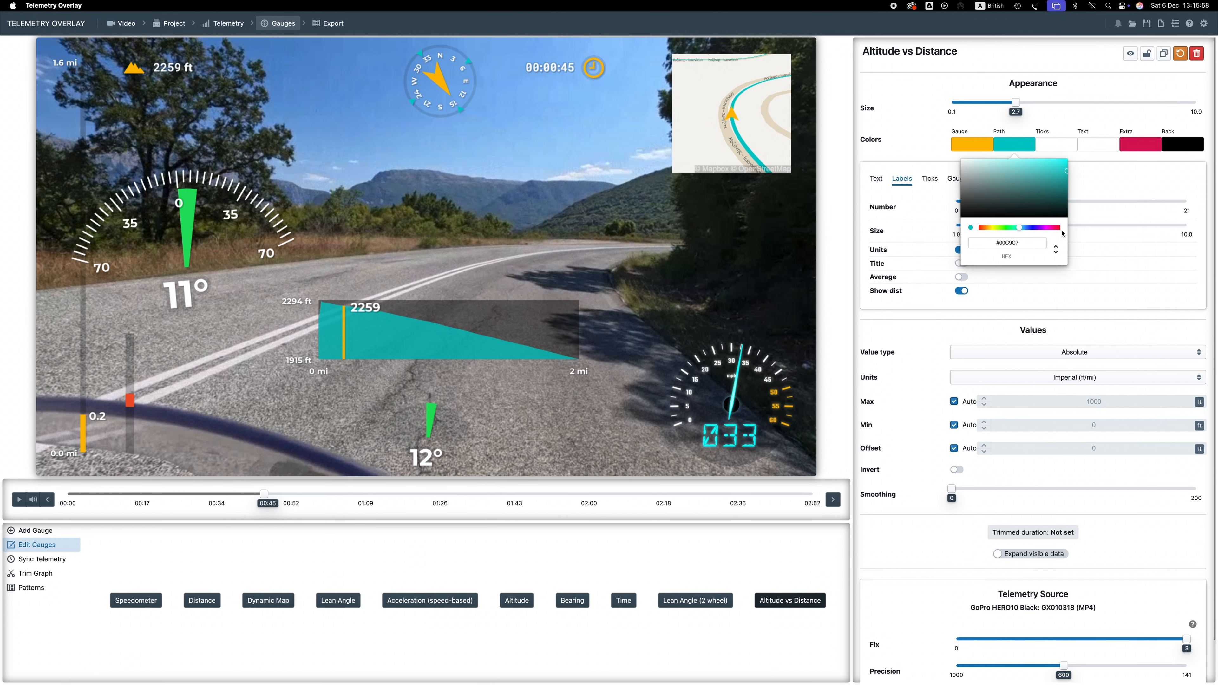
{"action": "left_click", "coordinate": [1049, 229]}
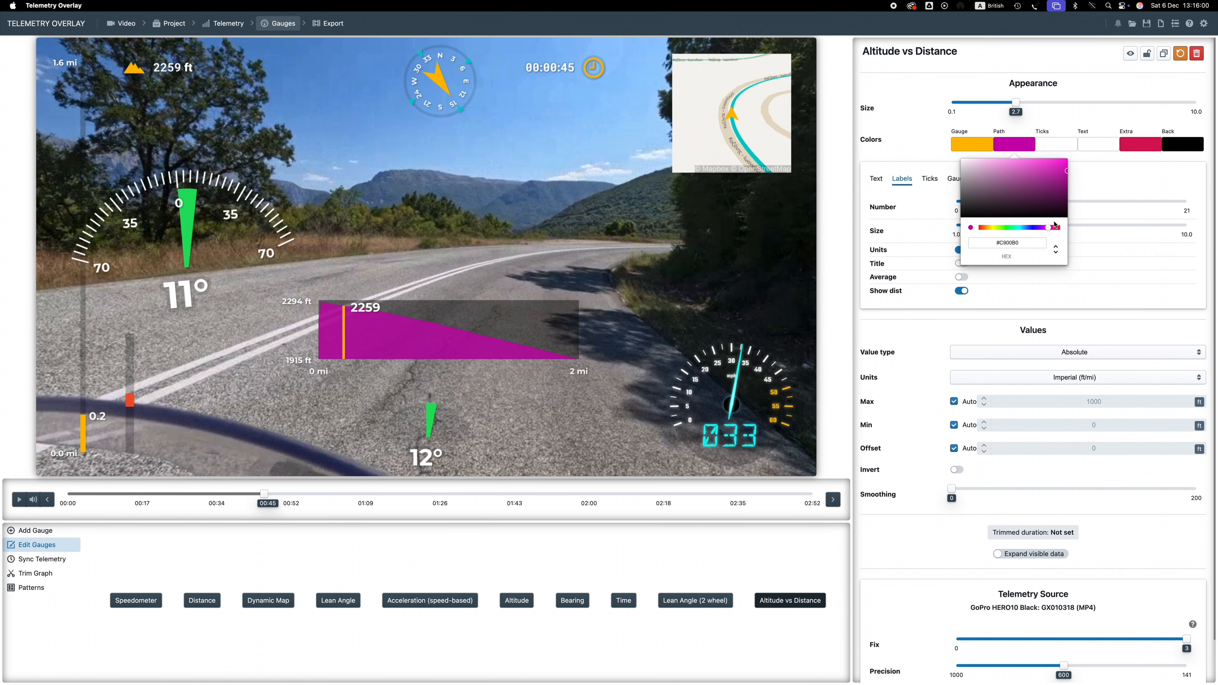
{"action": "left_click_drag", "start_coordinate": [481, 336], "coordinate": [400, 331]}
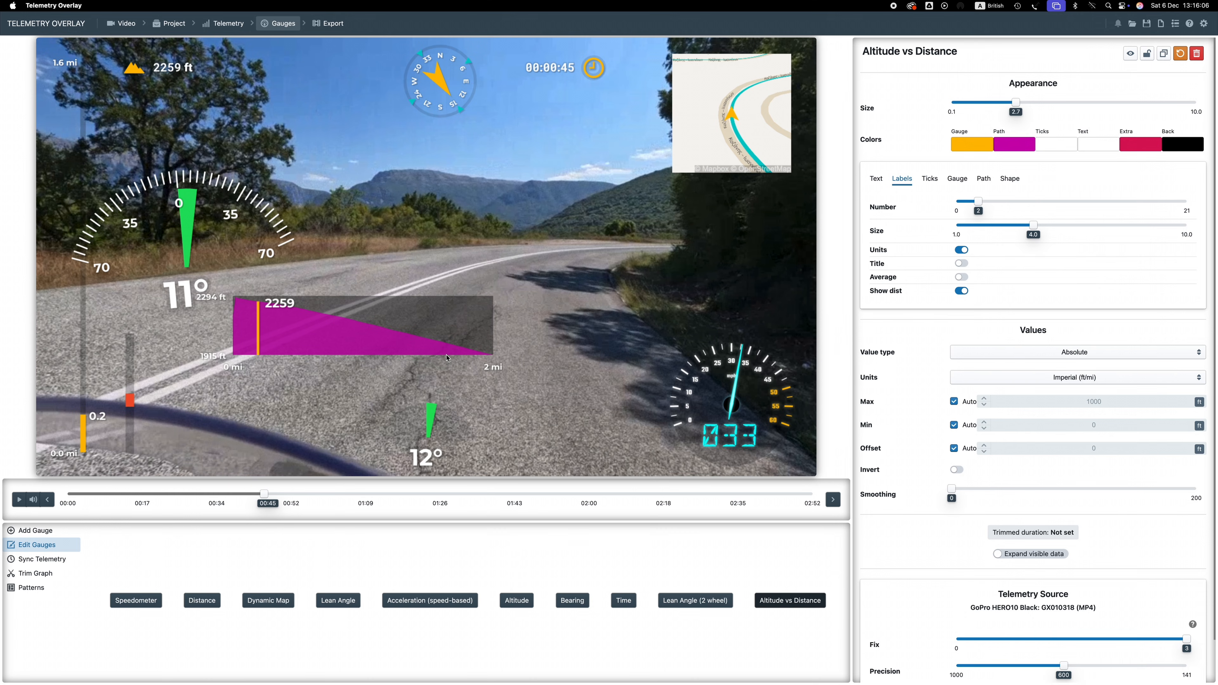
{"action": "left_click_drag", "start_coordinate": [383, 324], "coordinate": [469, 334]}
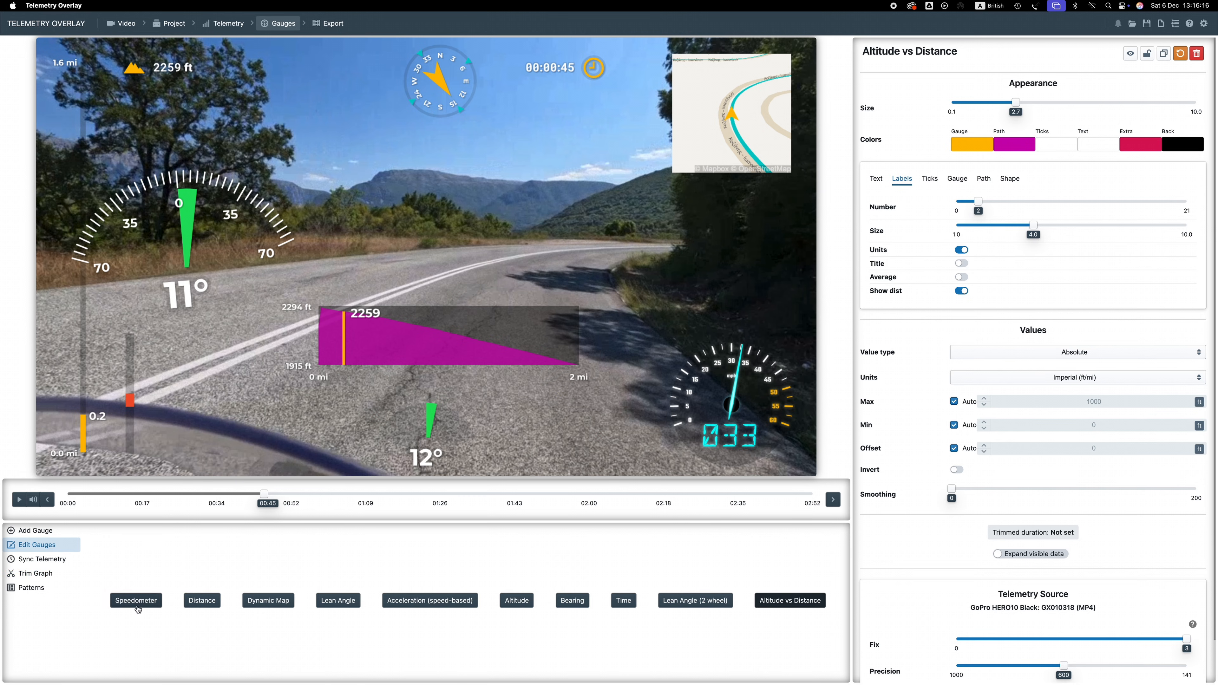
Load the Basic preset pattern, replacing existing gauges and project style, and scrub to about 00:54
{"action": "left_click", "coordinate": [40, 589]}
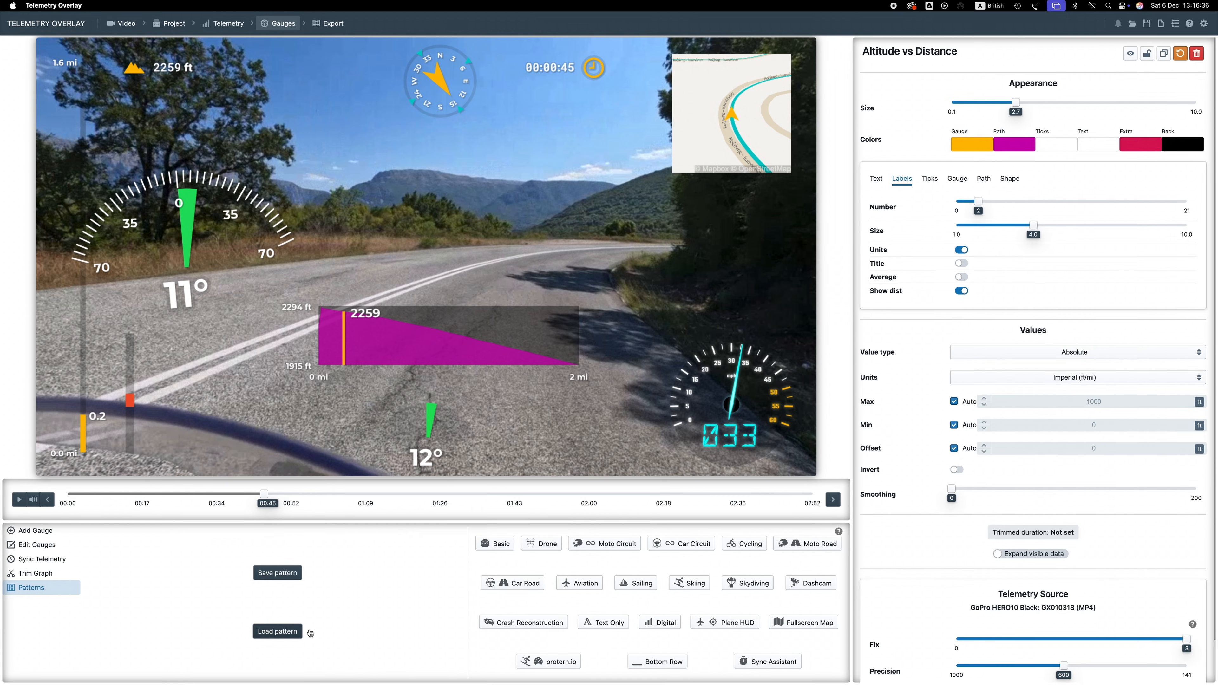
{"action": "left_click", "coordinate": [495, 546]}
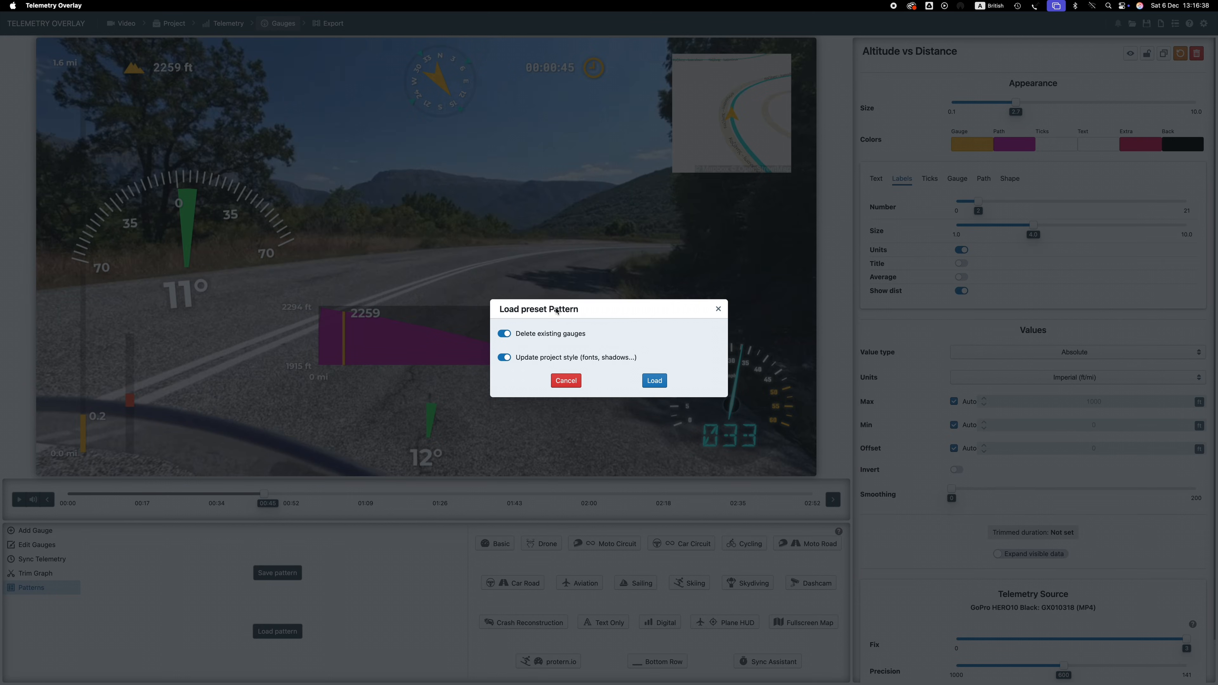
{"action": "left_click", "coordinate": [657, 381]}
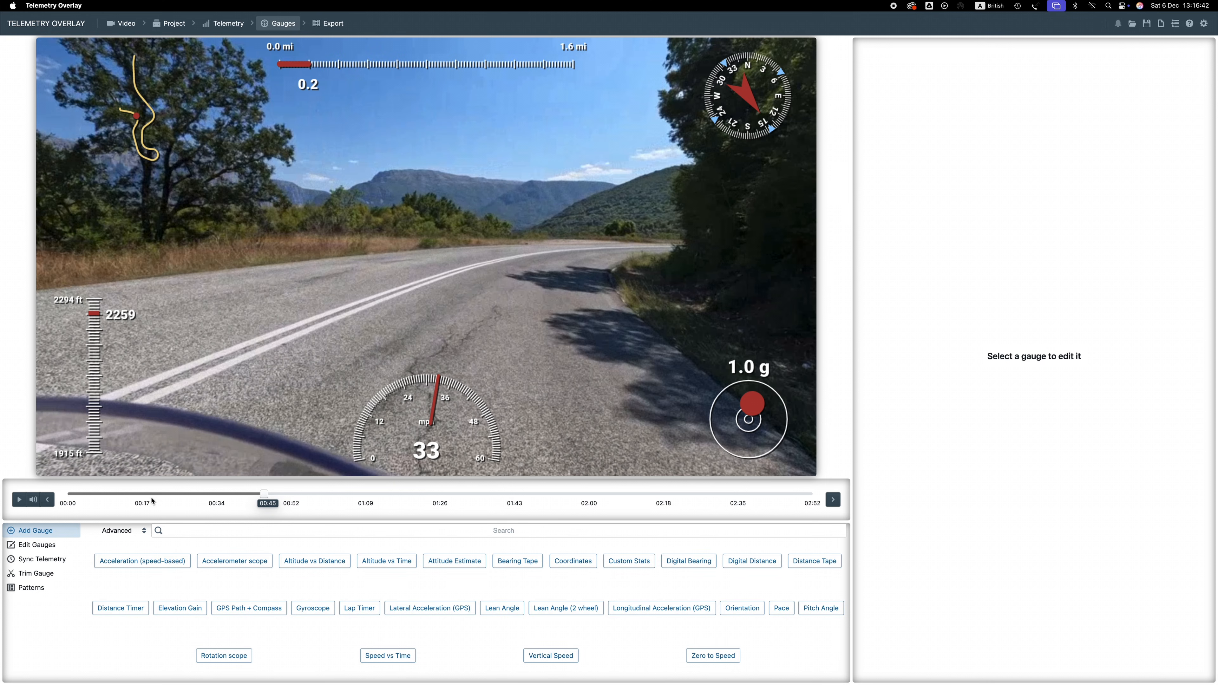
{"action": "left_click_drag", "start_coordinate": [265, 493], "coordinate": [301, 487]}
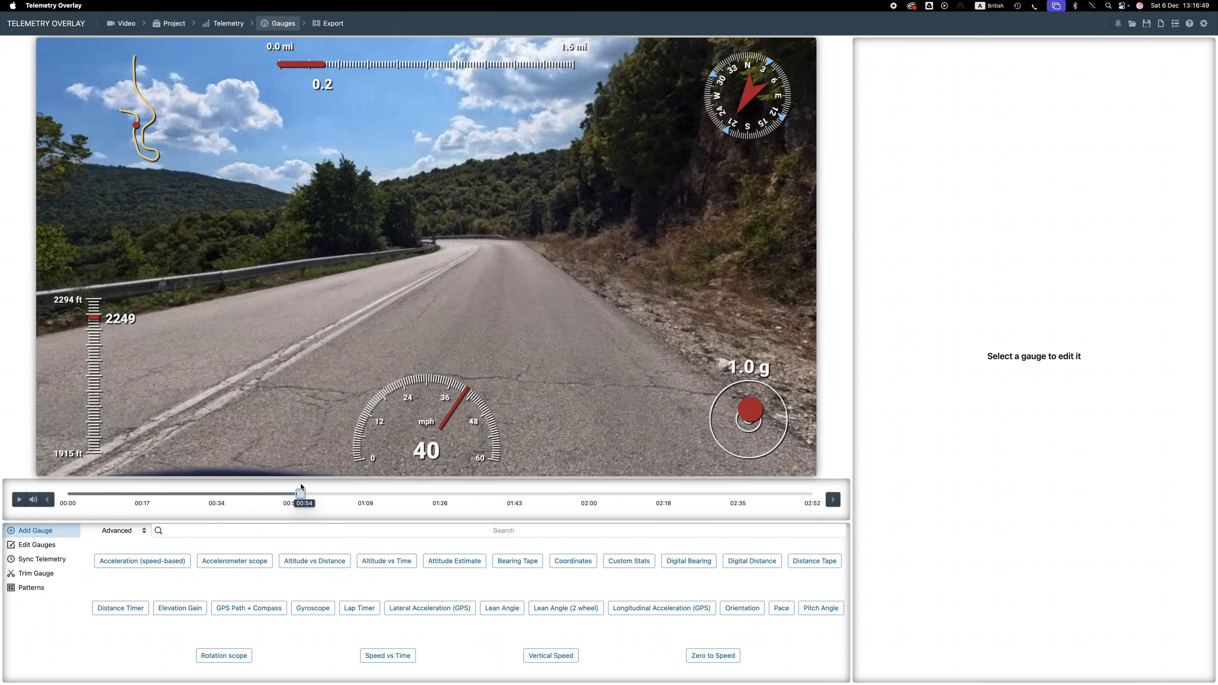
Load the Moto Circuit preset pattern and move the compass gauge to the upper left of the video
{"action": "left_click", "coordinate": [18, 588]}
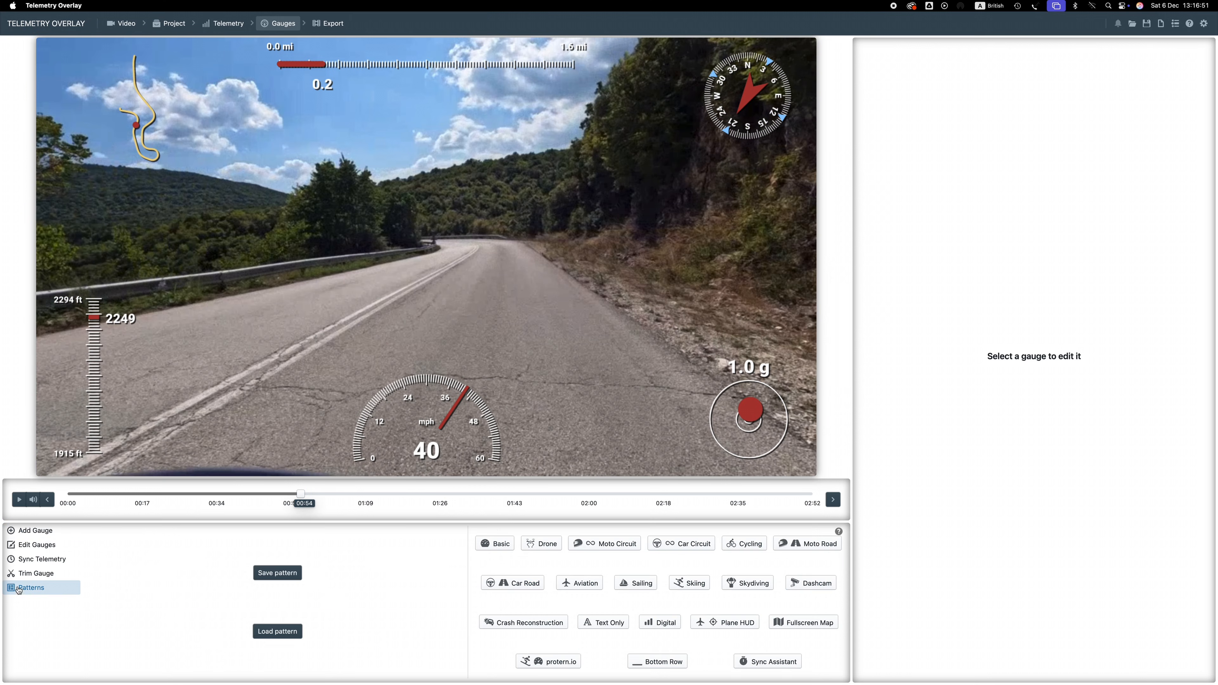
{"action": "left_click", "coordinate": [608, 545]}
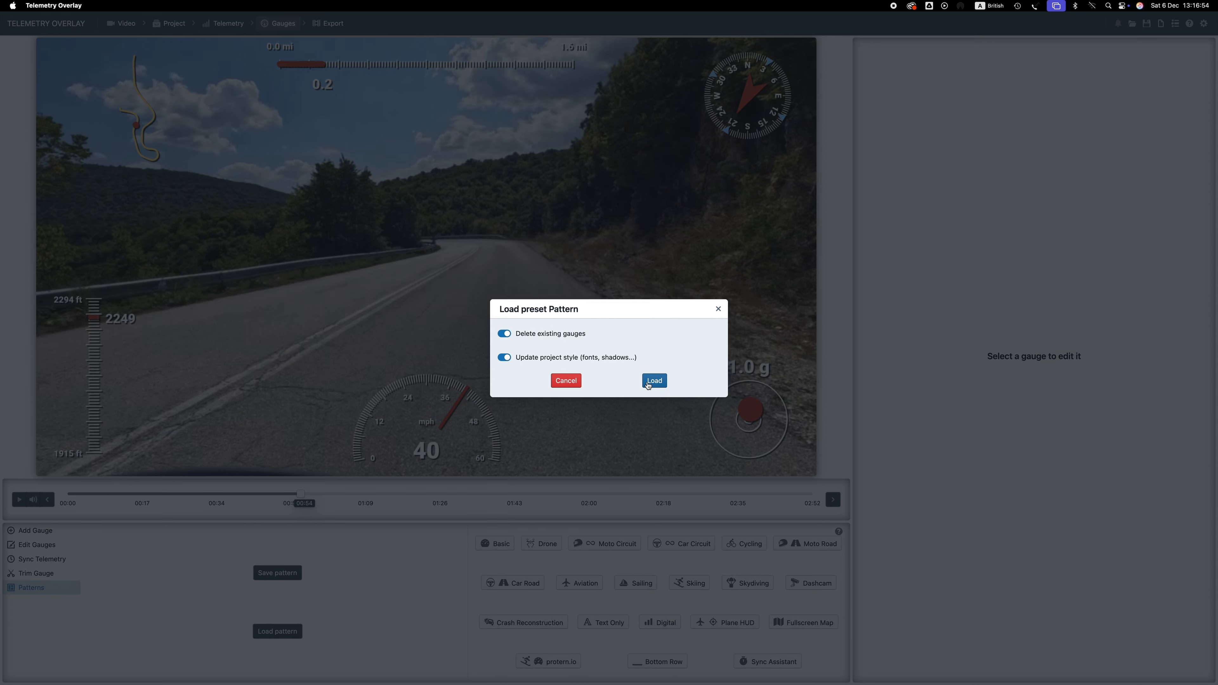
{"action": "left_click", "coordinate": [650, 381]}
{"action": "left_click_drag", "start_coordinate": [297, 495], "coordinate": [401, 492]}
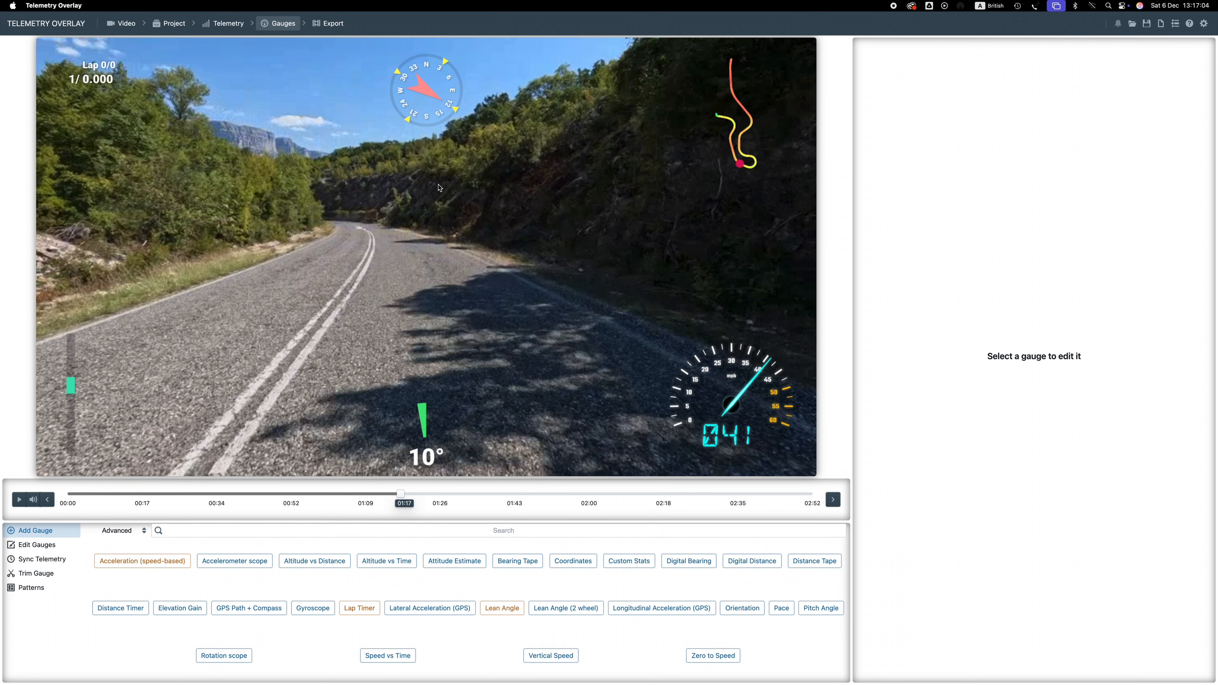
{"action": "left_click_drag", "start_coordinate": [439, 97], "coordinate": [163, 86]}
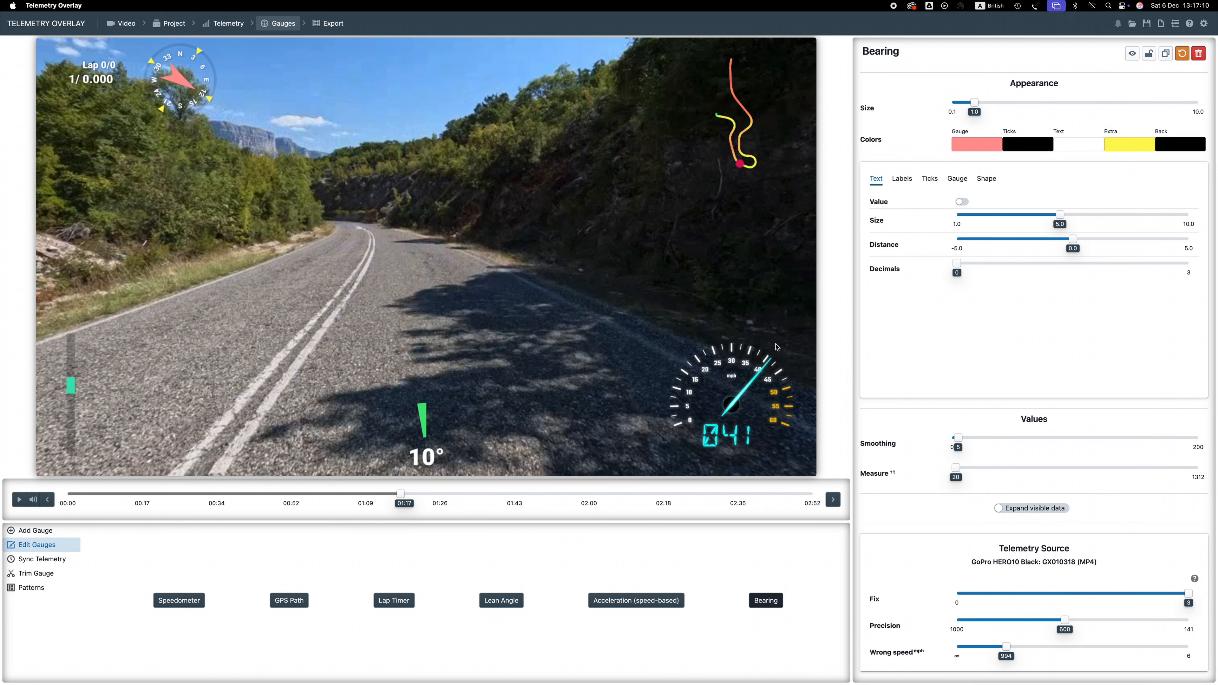
Open the export settings, keep the Finished video (MP4) format and choose the HEVC (h265) encoder
{"action": "left_click", "coordinate": [327, 25]}
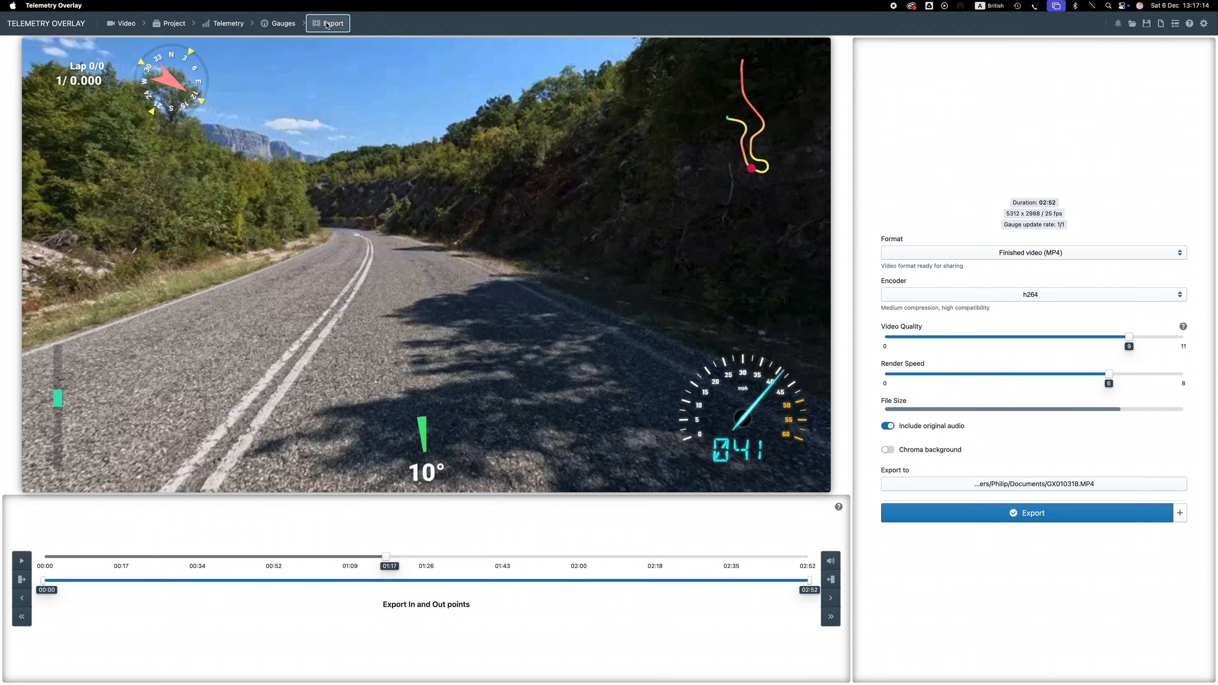
{"action": "left_click", "coordinate": [934, 255]}
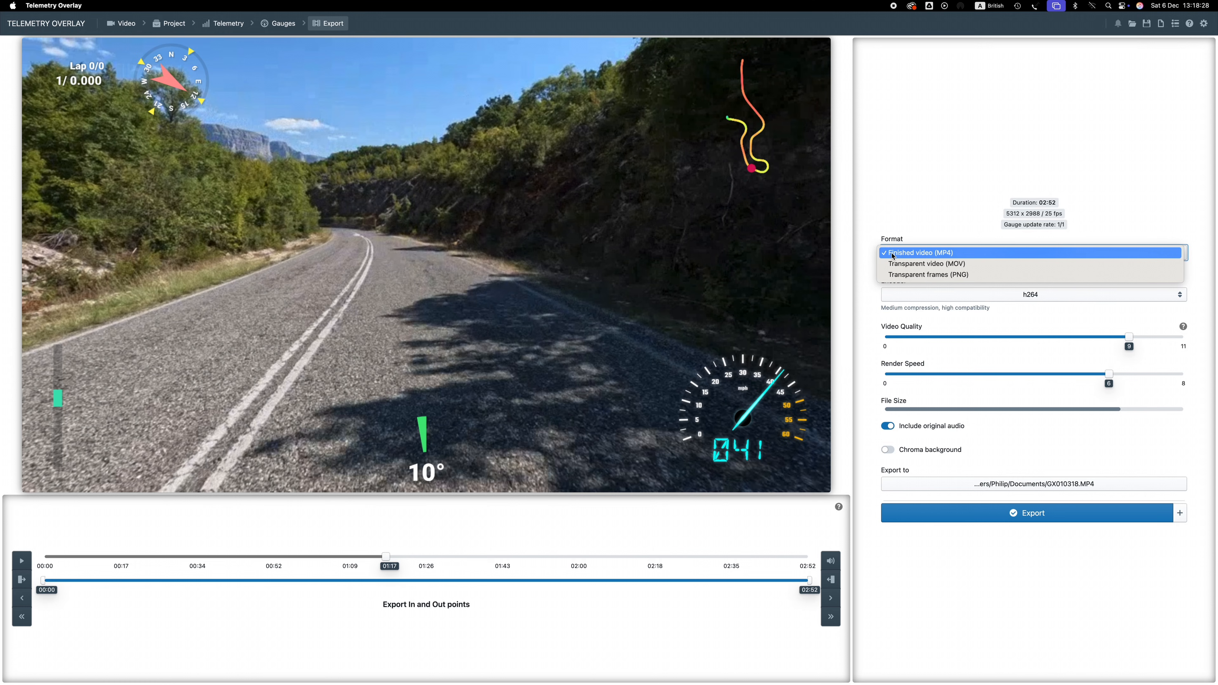
{"action": "left_click", "coordinate": [892, 256]}
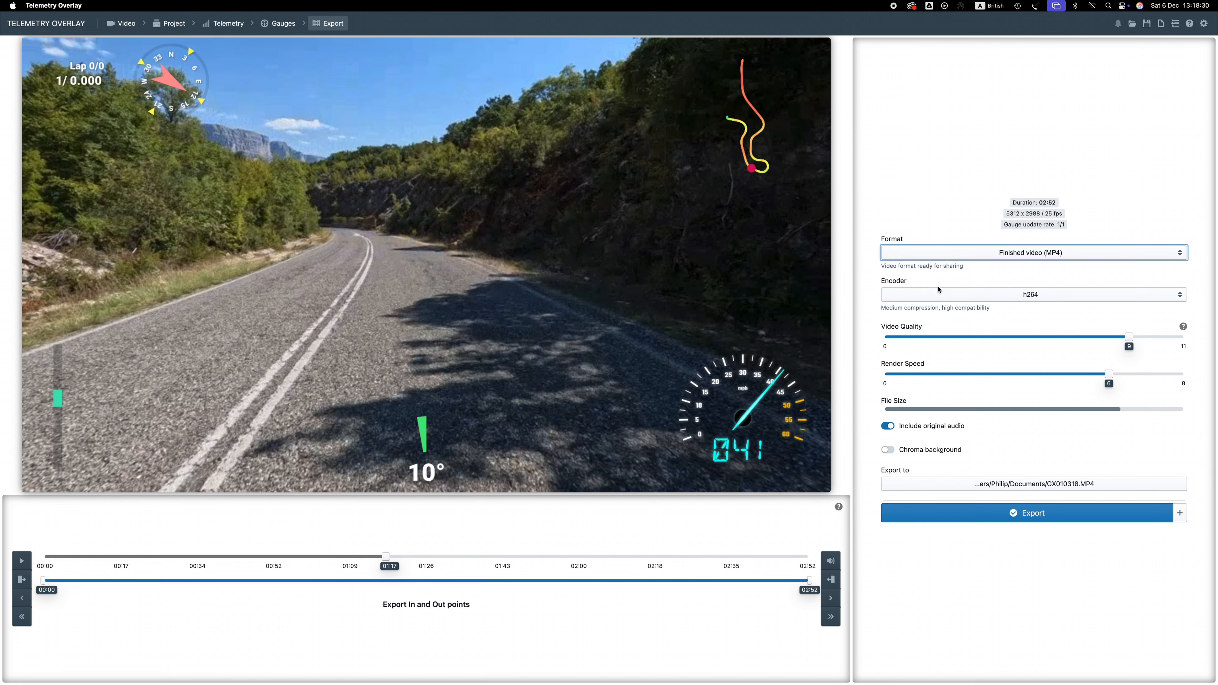
{"action": "left_click", "coordinate": [971, 295]}
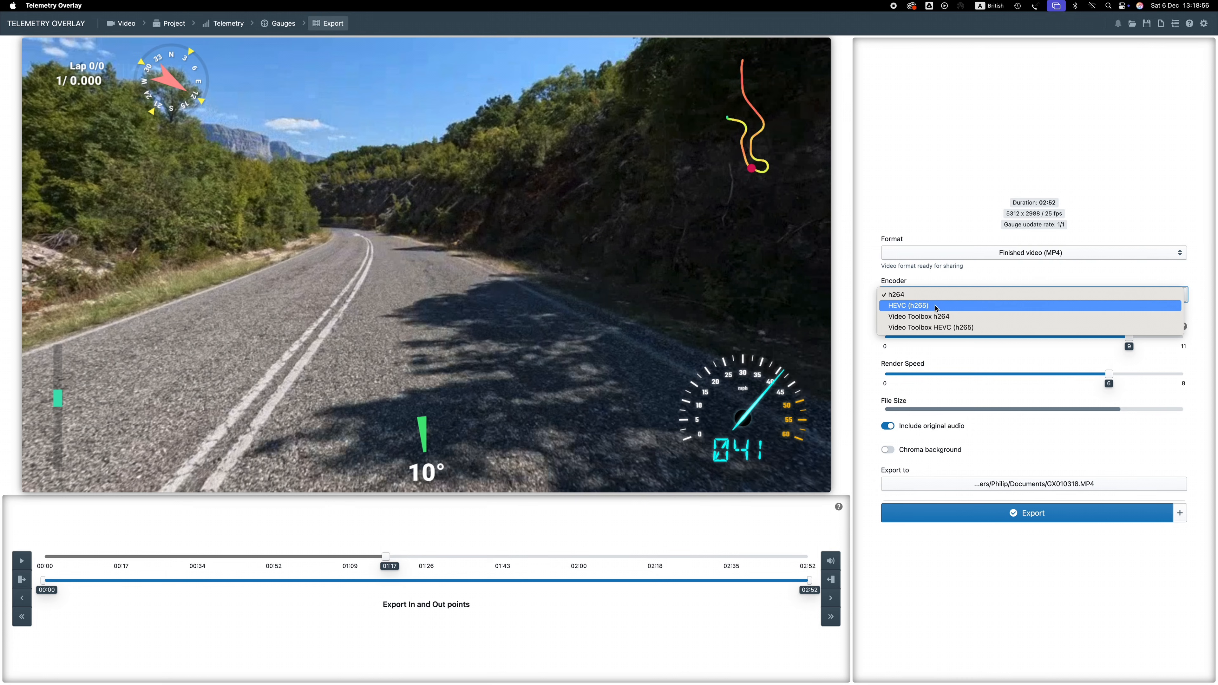
{"action": "left_click", "coordinate": [935, 306]}
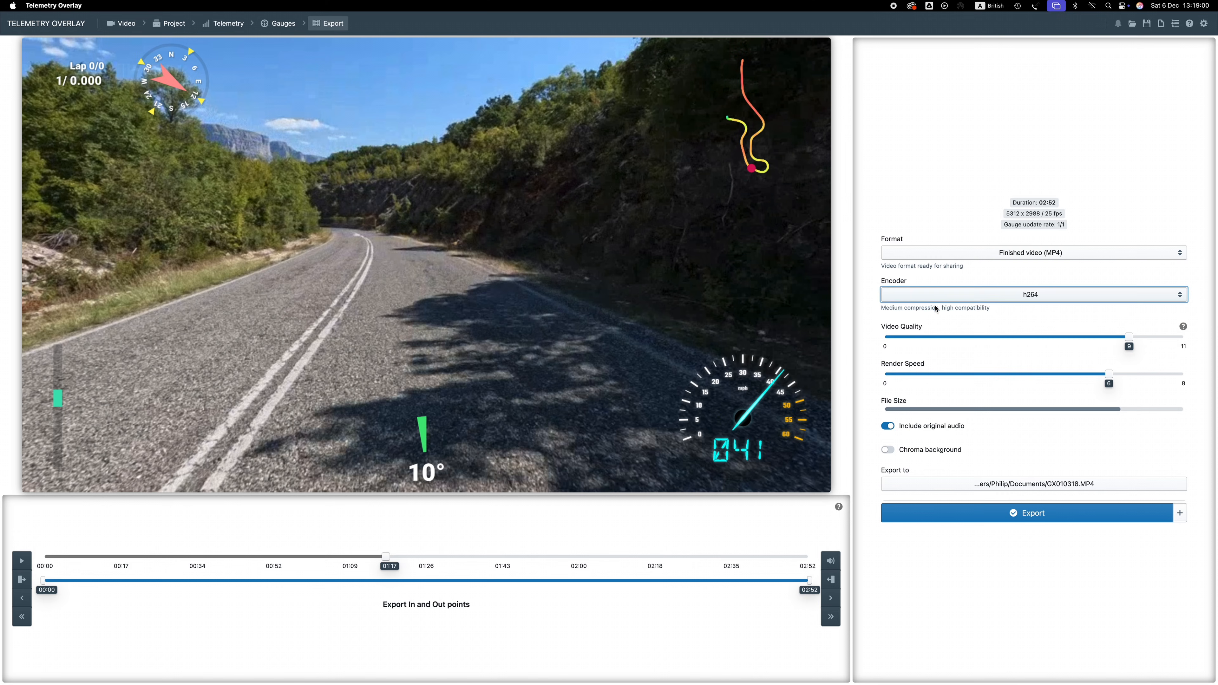
Set the export video quality to the maximum of 11
{"action": "left_click_drag", "start_coordinate": [1128, 337], "coordinate": [1213, 334]}
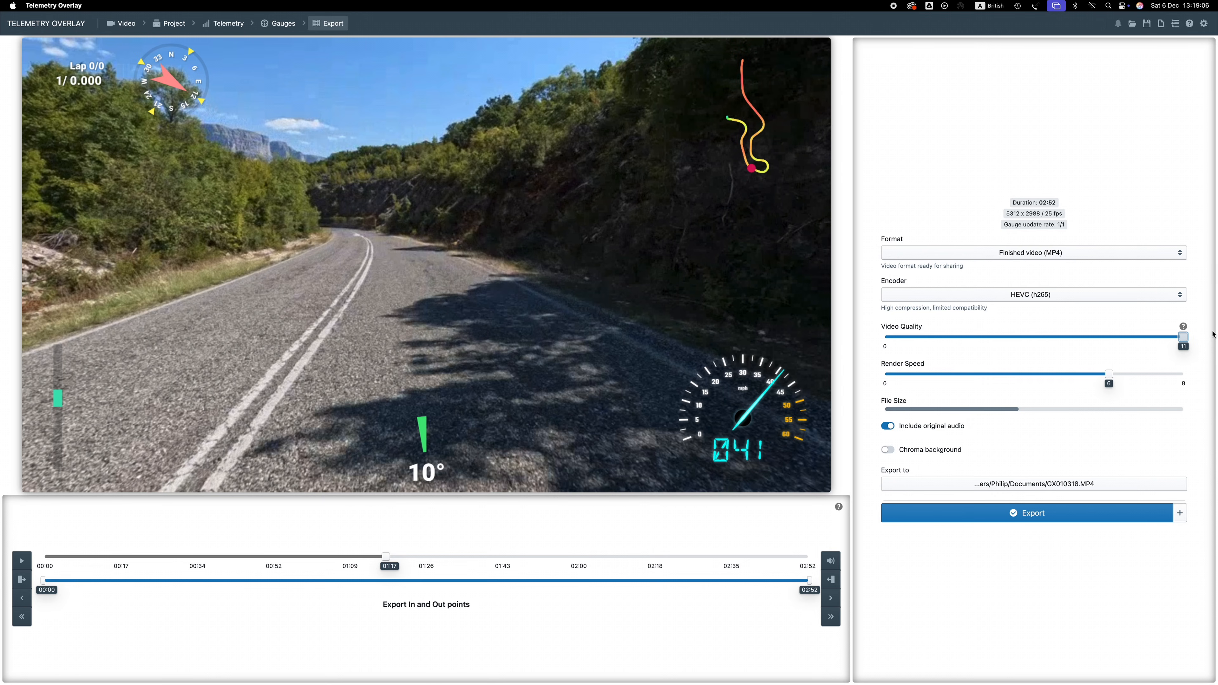
{"action": "left_click_drag", "start_coordinate": [1213, 334], "coordinate": [1151, 334]}
{"action": "left_click_drag", "start_coordinate": [1156, 336], "coordinate": [1183, 337]}
{"action": "left_click_drag", "start_coordinate": [1113, 371], "coordinate": [1203, 372]}
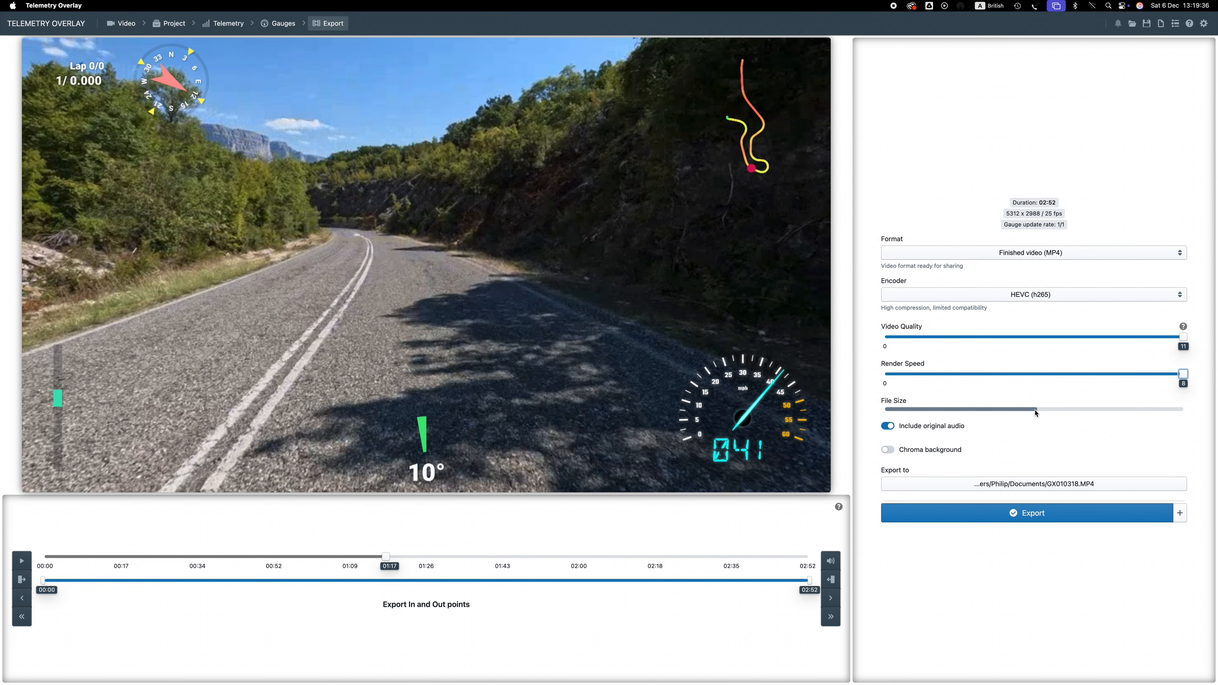
{"action": "mouse_move", "coordinate": [1175, 376]}
{"action": "left_mouse_down"}
{"action": "mouse_move", "coordinate": [995, 379]}
{"action": "mouse_move", "coordinate": [1180, 373]}
{"action": "left_mouse_up"}
{"action": "left_click_drag", "start_coordinate": [1183, 374], "coordinate": [1106, 373]}
Turn off Include original audio and set the export destination to the GoPro folder on DavinciEdit as GX010318 - gauges.MP4
{"action": "left_click", "coordinate": [887, 427]}
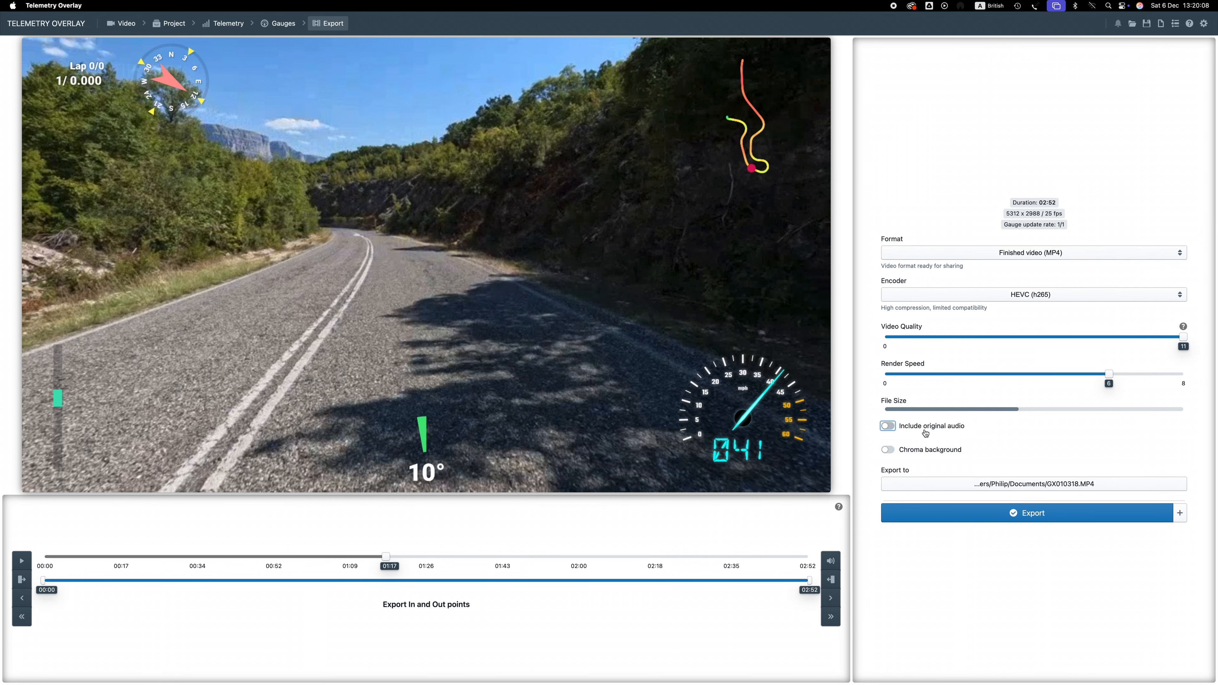
{"action": "left_click", "coordinate": [908, 484]}
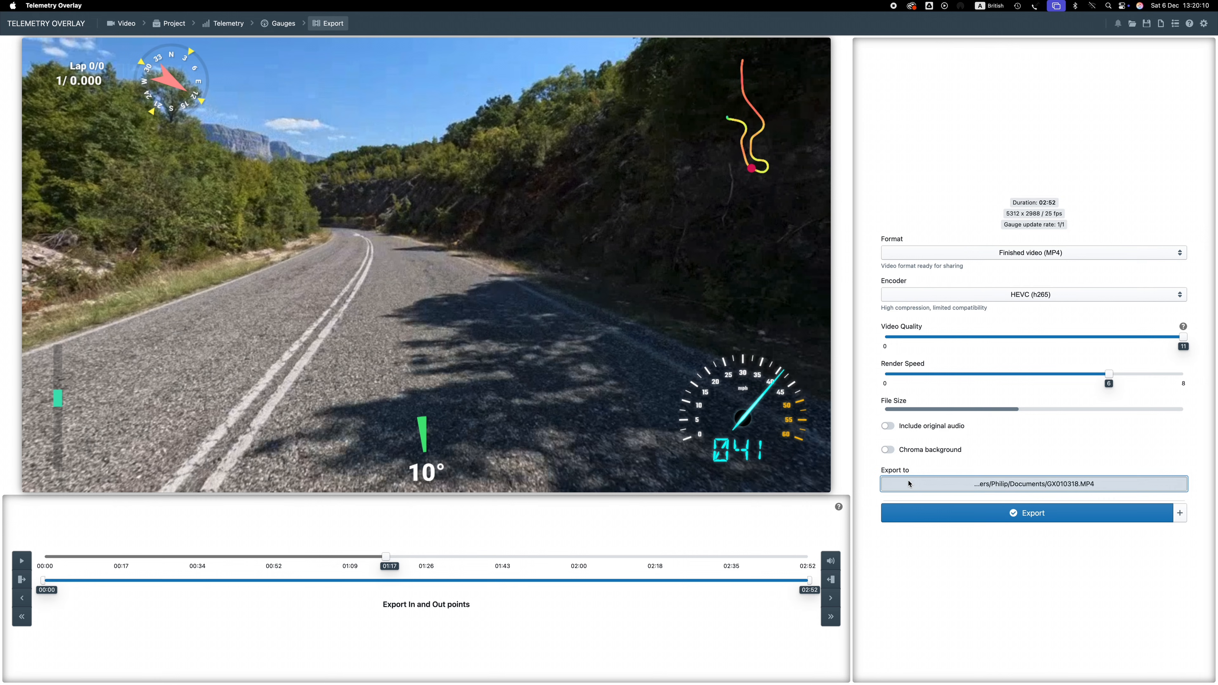
{"action": "left_click", "coordinate": [632, 111]}
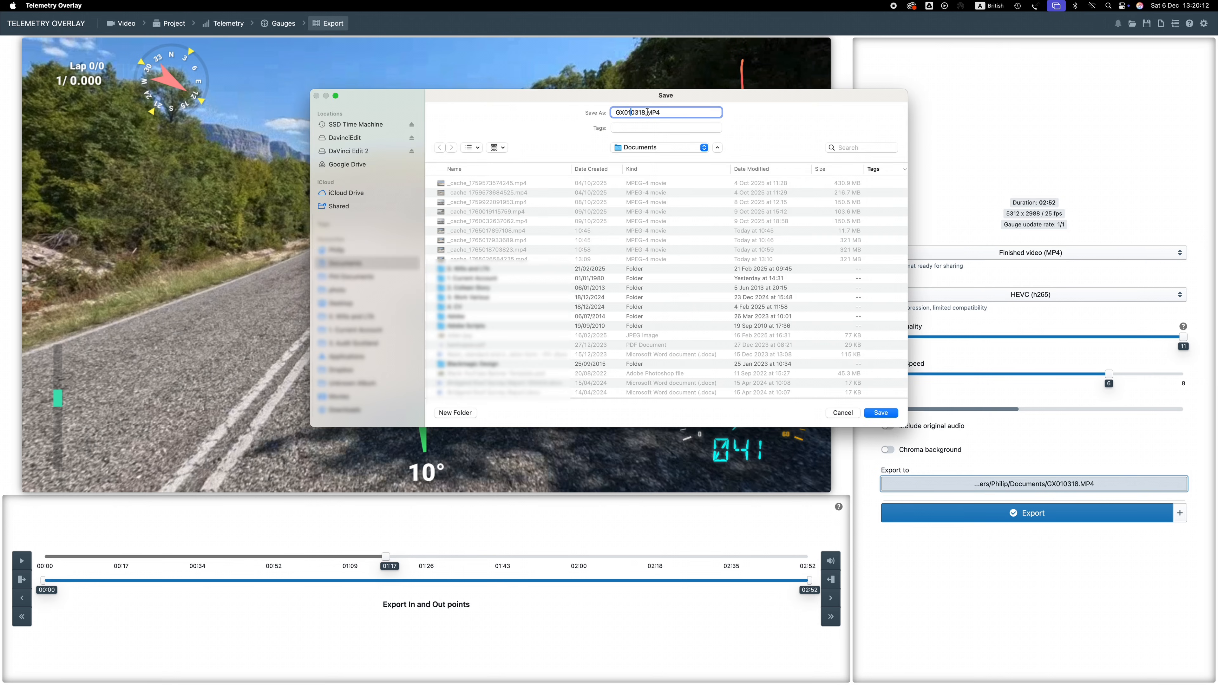
{"action": "left_click", "coordinate": [345, 138]}
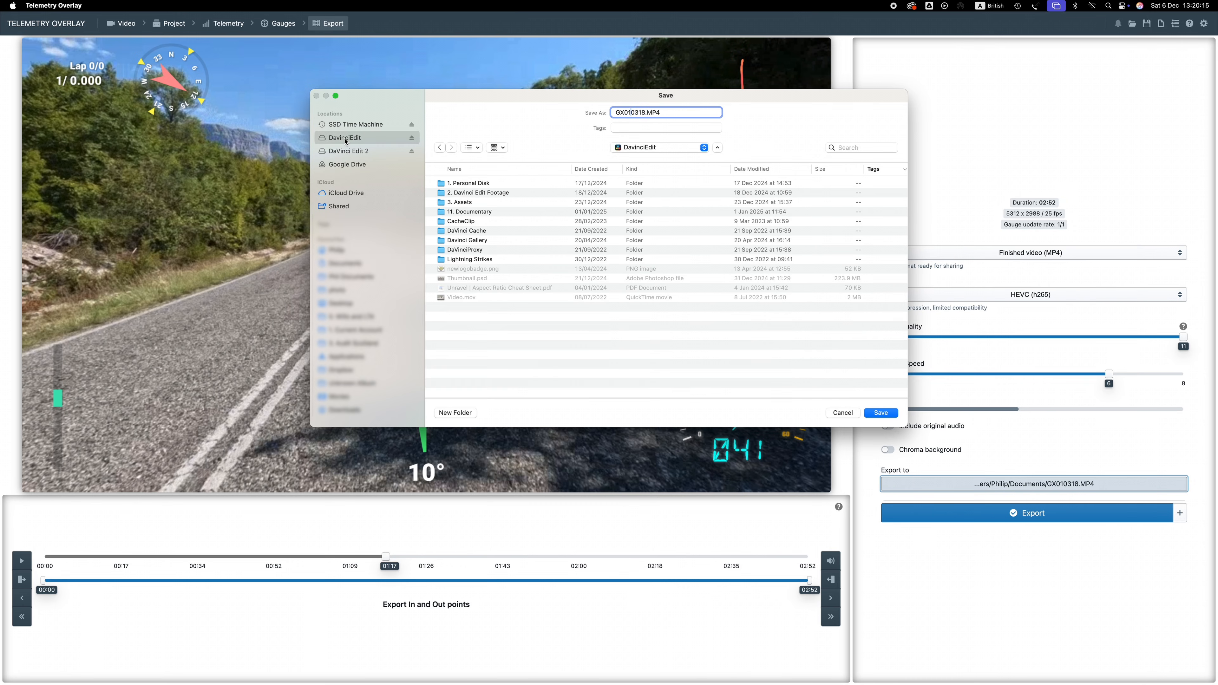
{"action": "double_click", "coordinate": [476, 194]}
{"action": "double_click", "coordinate": [463, 261]}
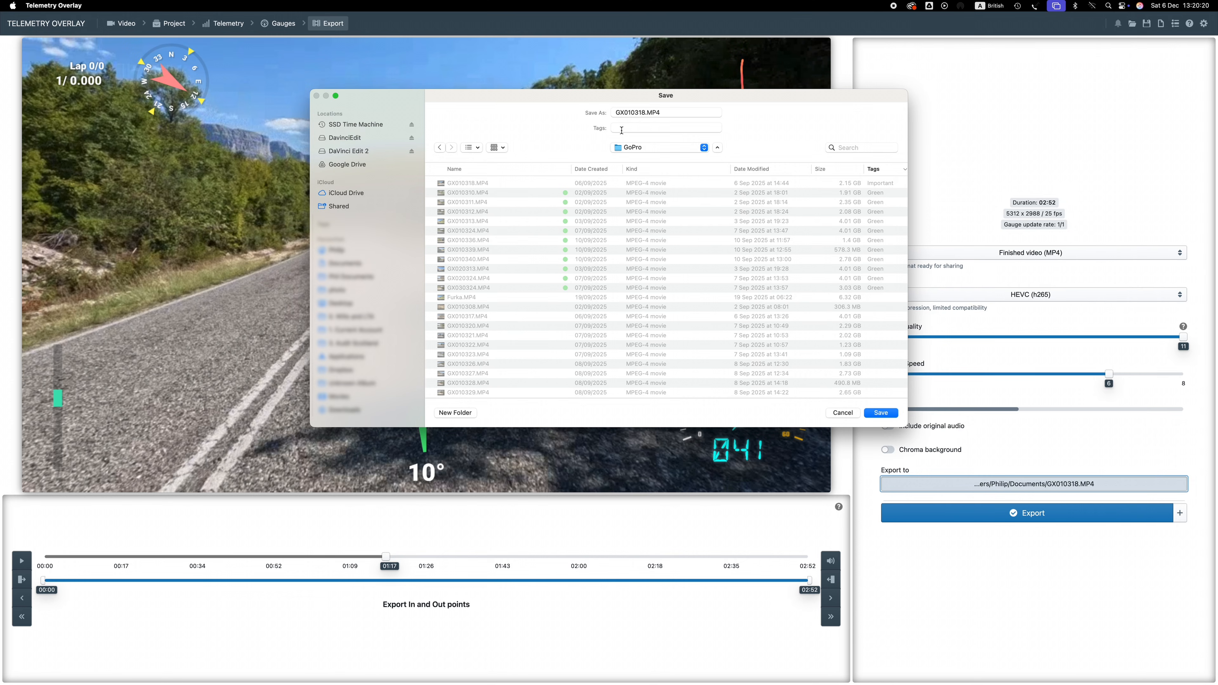
{"action": "left_click", "coordinate": [644, 113]}
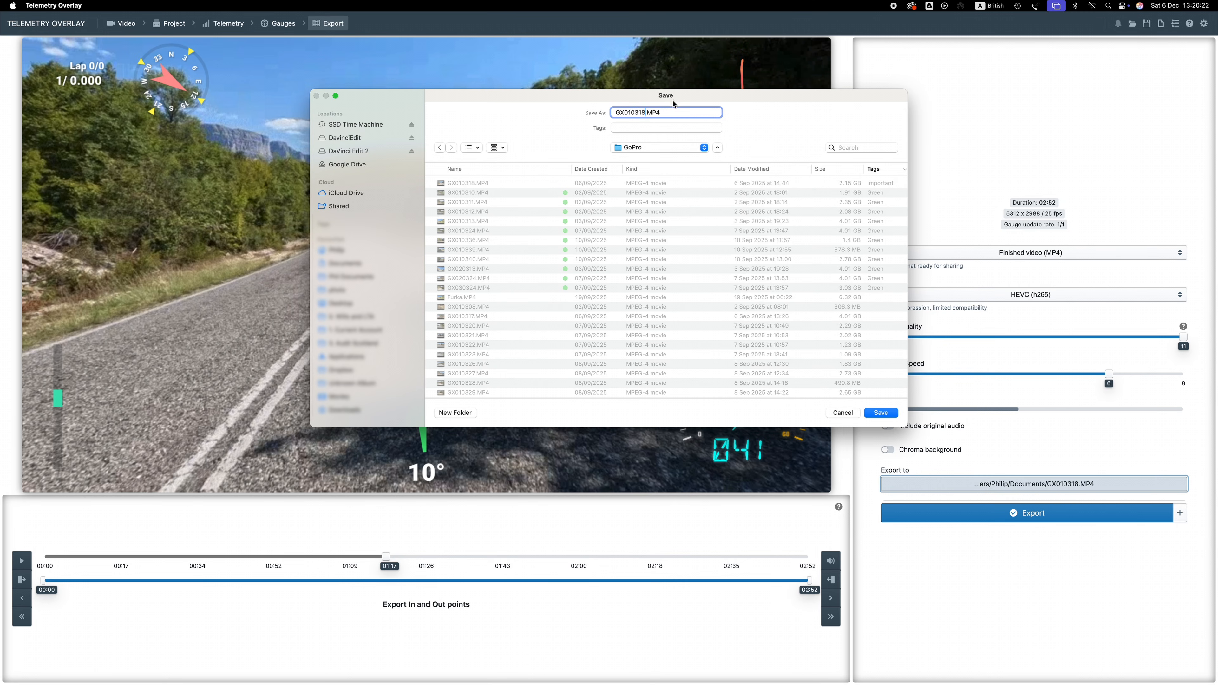
{"action": "type", "text": "- gauges"}
{"action": "left_click", "coordinate": [880, 414]}
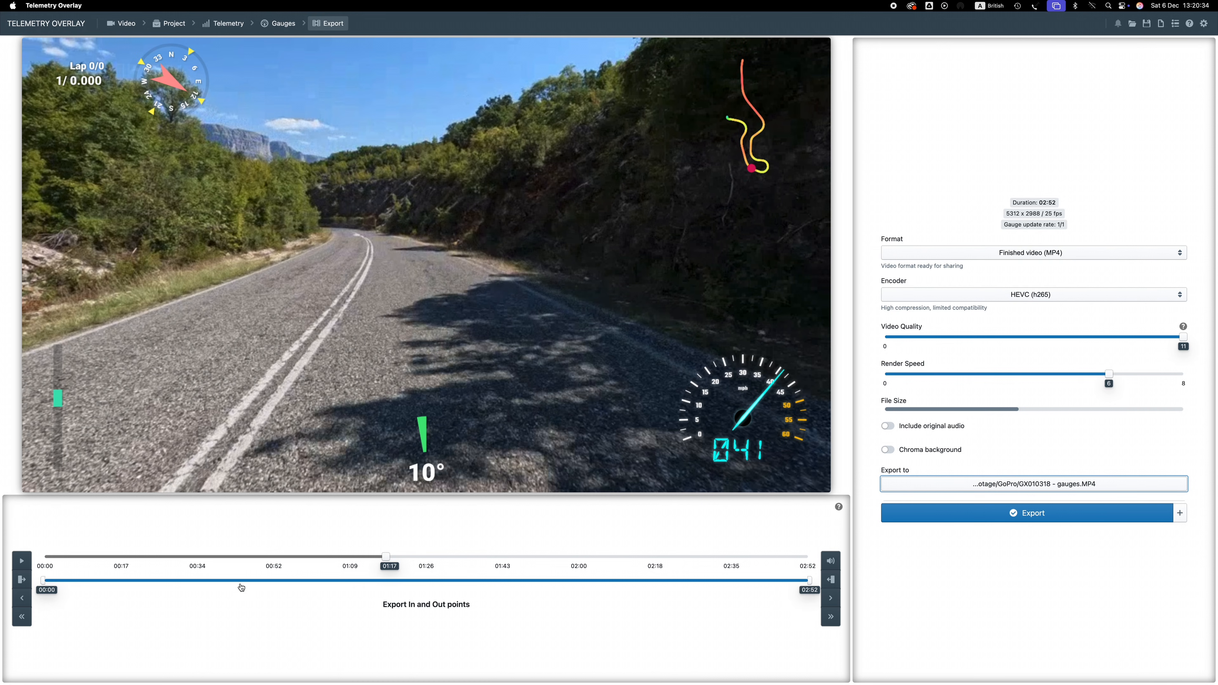
Set the export in and out points to about 00:56 and 01:00
{"action": "left_click_drag", "start_coordinate": [386, 556], "coordinate": [144, 561]}
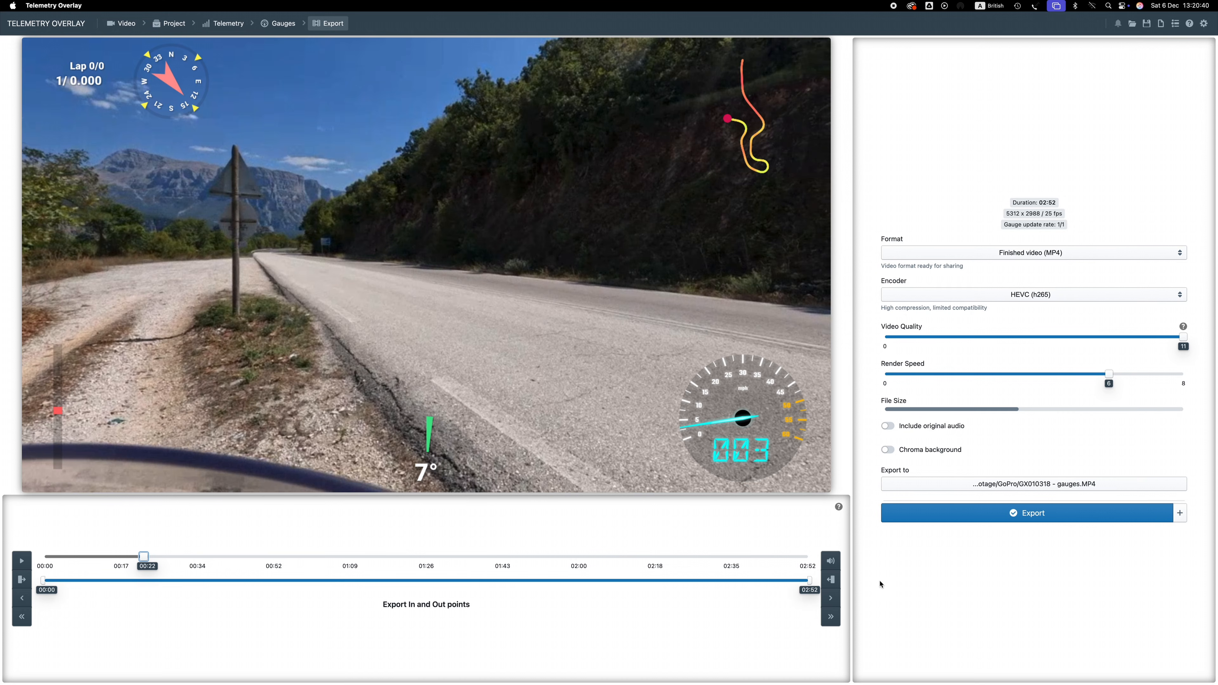
{"action": "left_click_drag", "start_coordinate": [808, 581], "coordinate": [345, 586]}
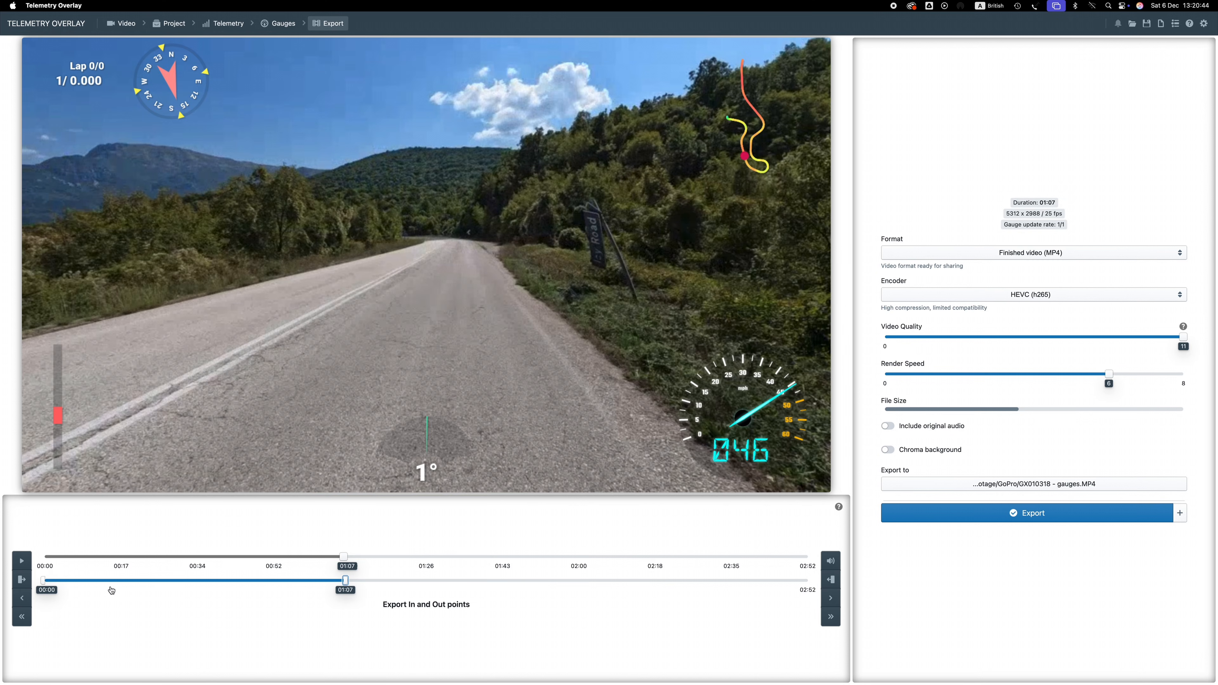
{"action": "left_click_drag", "start_coordinate": [44, 584], "coordinate": [335, 590]}
{"action": "left_click_drag", "start_coordinate": [334, 590], "coordinate": [307, 585]}
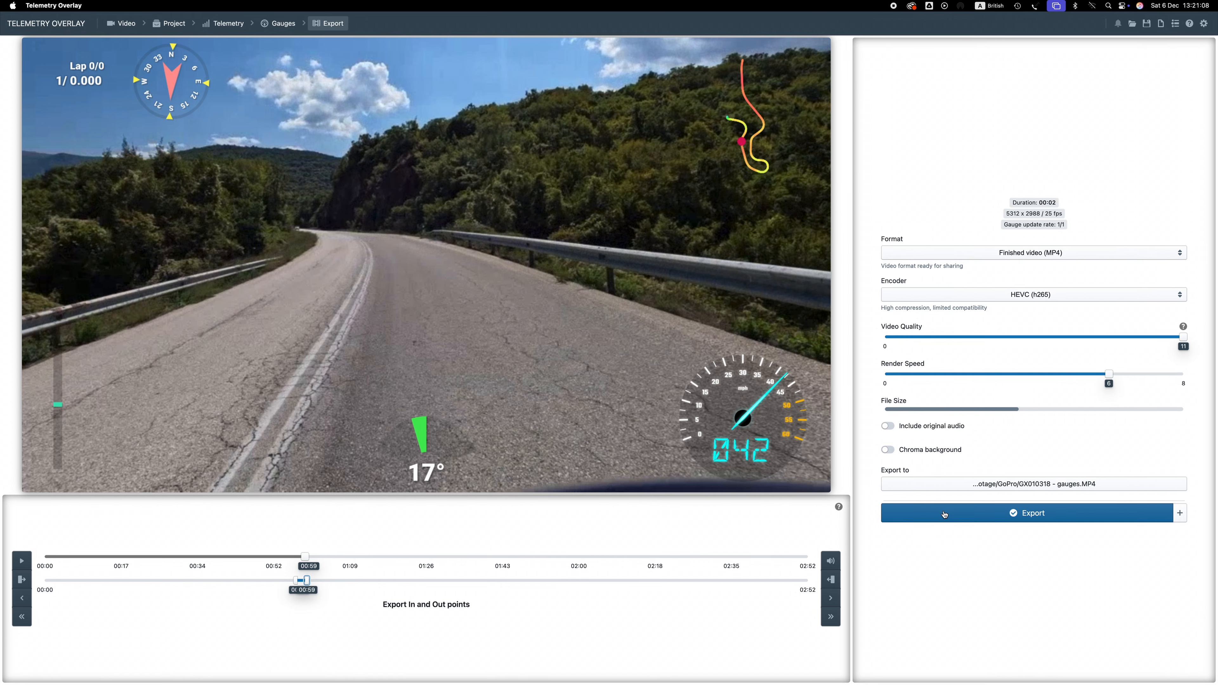
{"action": "mouse_move", "coordinate": [303, 585]}
{"action": "left_mouse_down"}
{"action": "mouse_move", "coordinate": [292, 583]}
{"action": "mouse_move", "coordinate": [313, 580]}
{"action": "left_mouse_up"}
{"action": "left_click", "coordinate": [308, 580]}
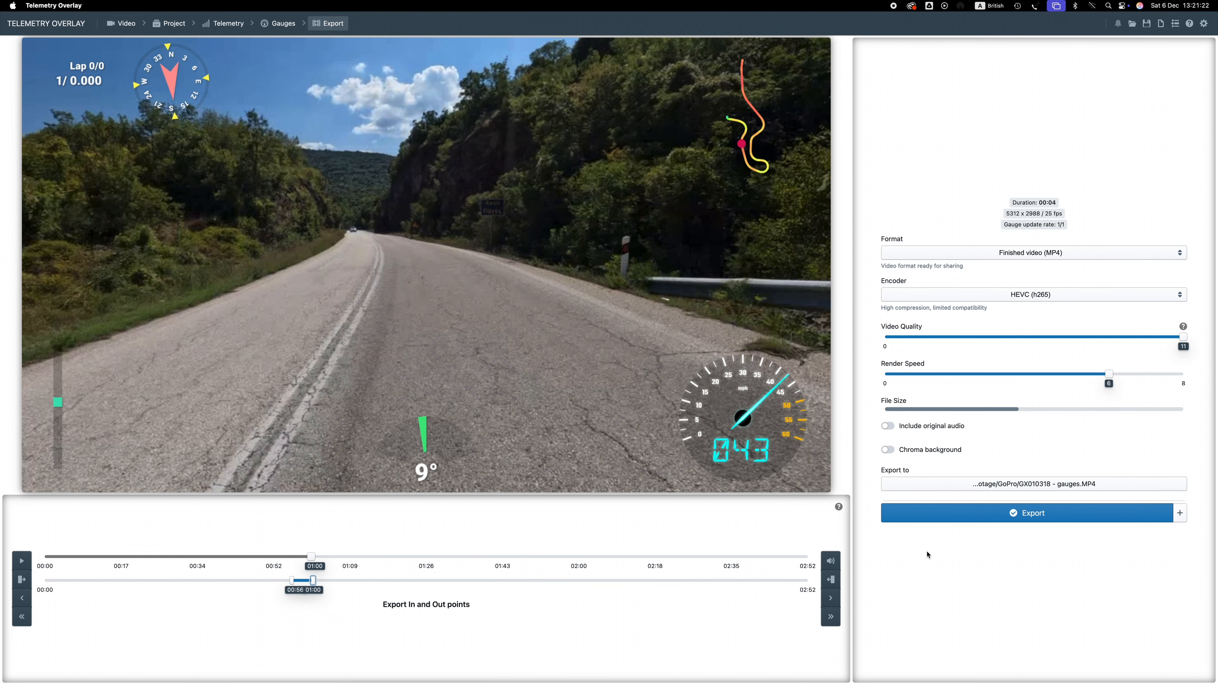
Export the clip and open the exported video, leaving full-screen mode
{"action": "left_click", "coordinate": [975, 519]}
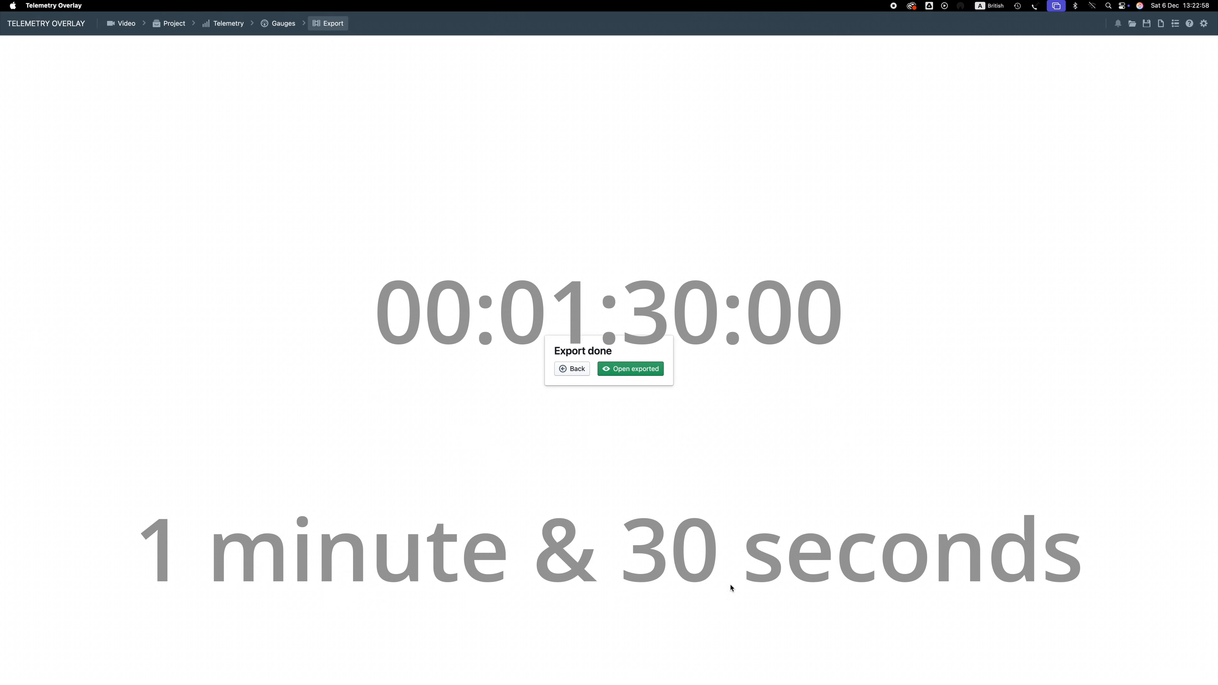
{"action": "left_click", "coordinate": [617, 372]}
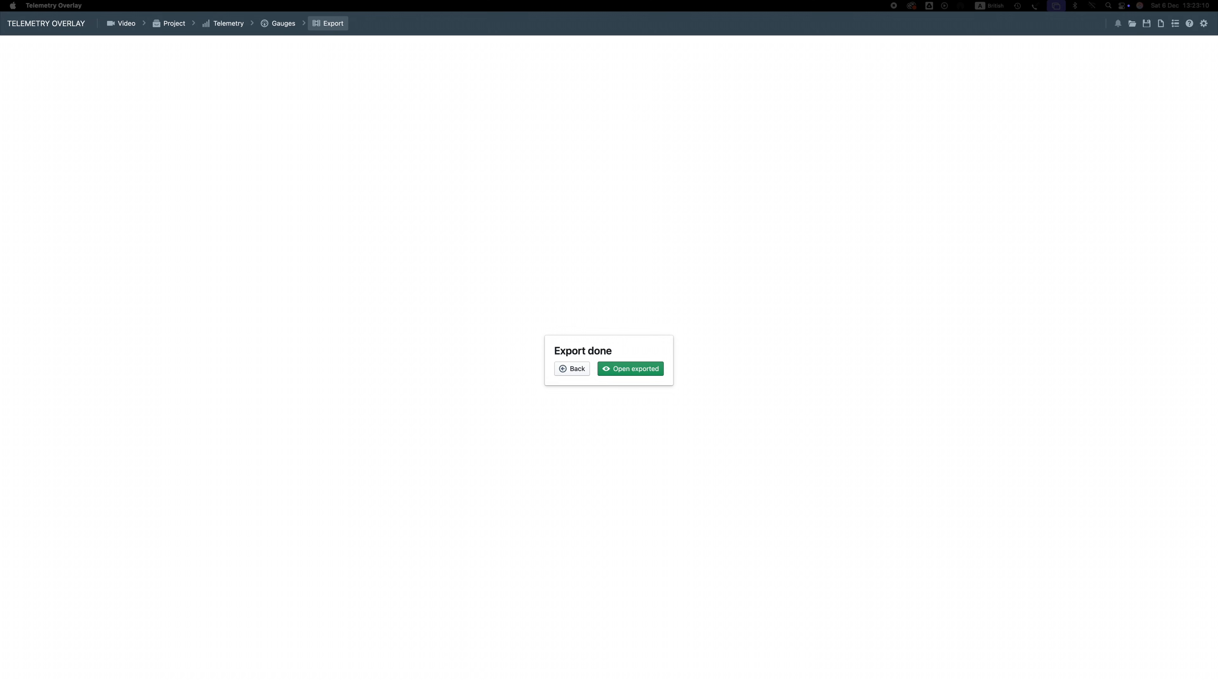
{"action": "left_click", "coordinate": [422, 100]}
{"action": "mouse_move", "coordinate": [117, 0]}
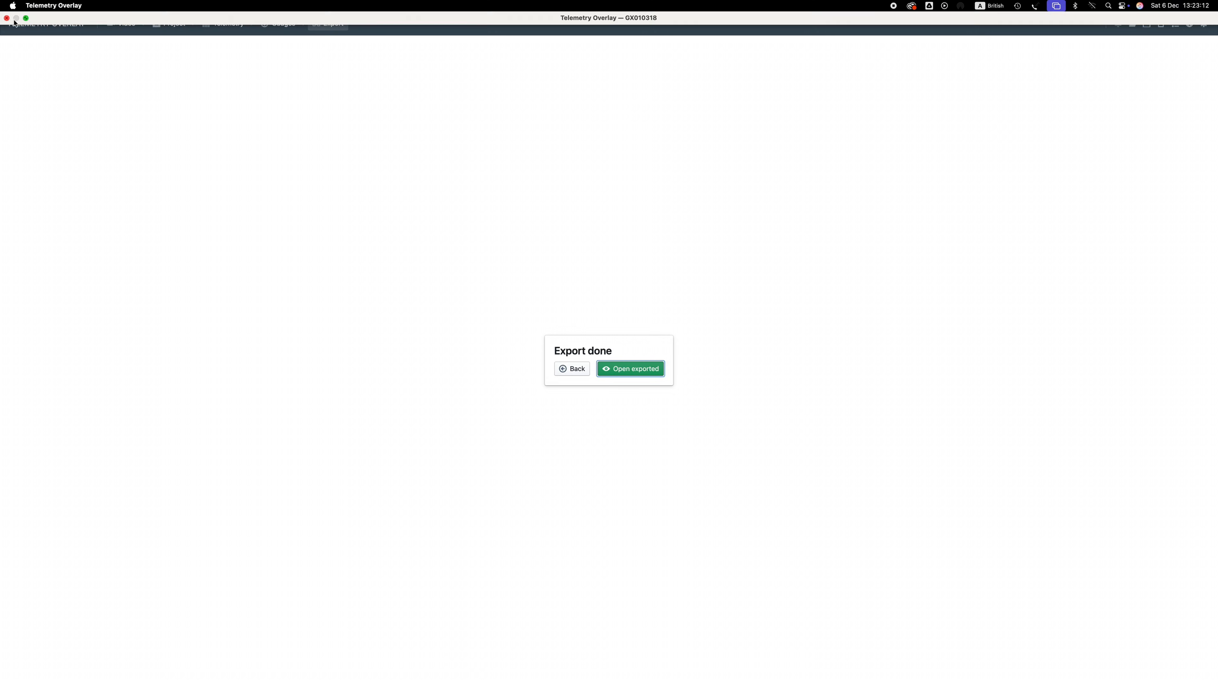
{"action": "left_click", "coordinate": [27, 19]}
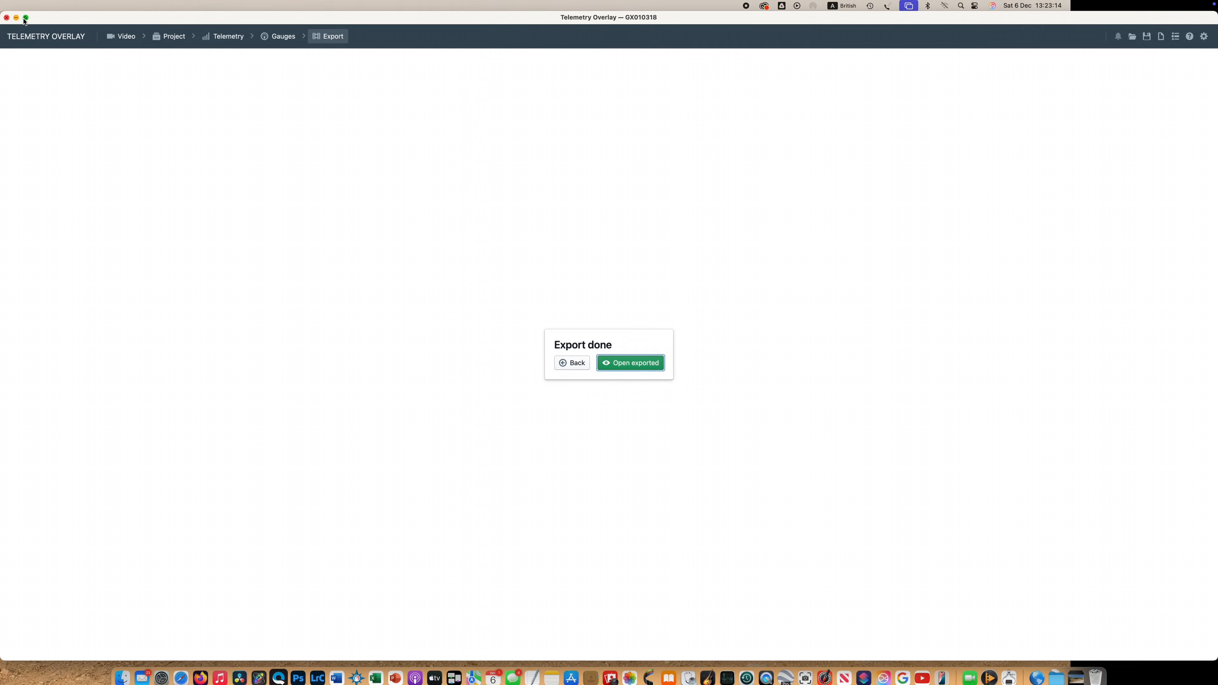
Arrange the windows and preview the exported GX010318 - gauges.MP4 file from the GoPro folder
{"action": "left_click_drag", "start_coordinate": [36, 22], "coordinate": [449, 161]}
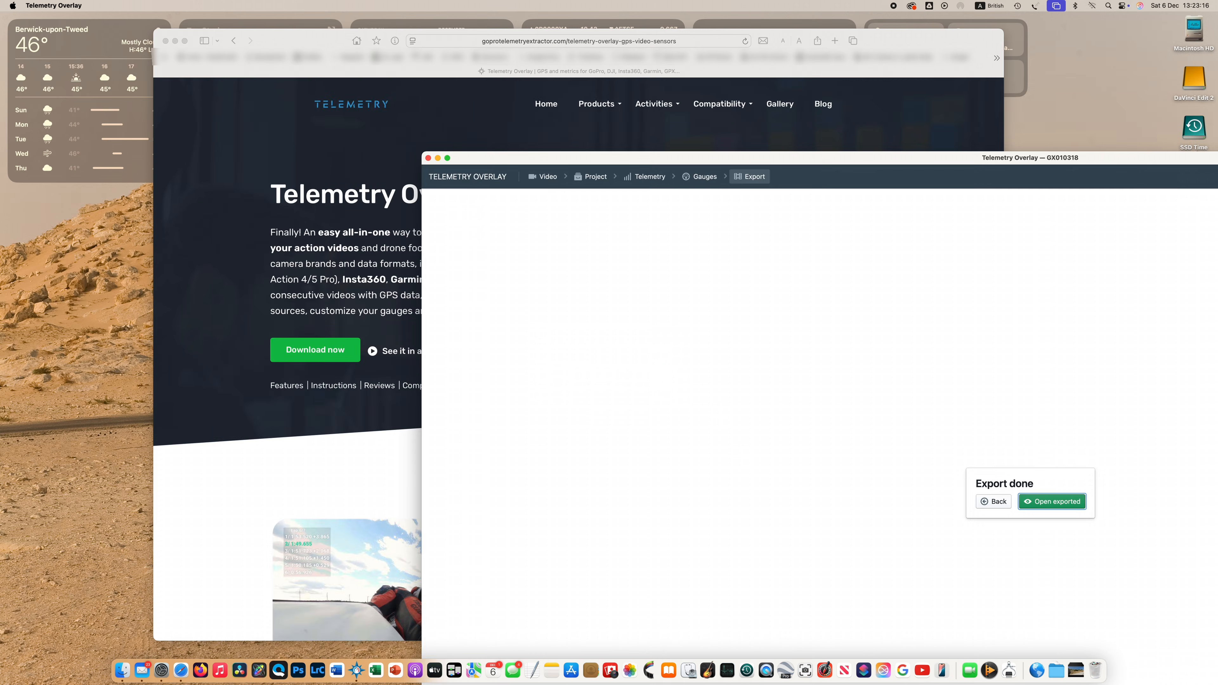
{"action": "left_click_drag", "start_coordinate": [0, 56], "coordinate": [183, 103]}
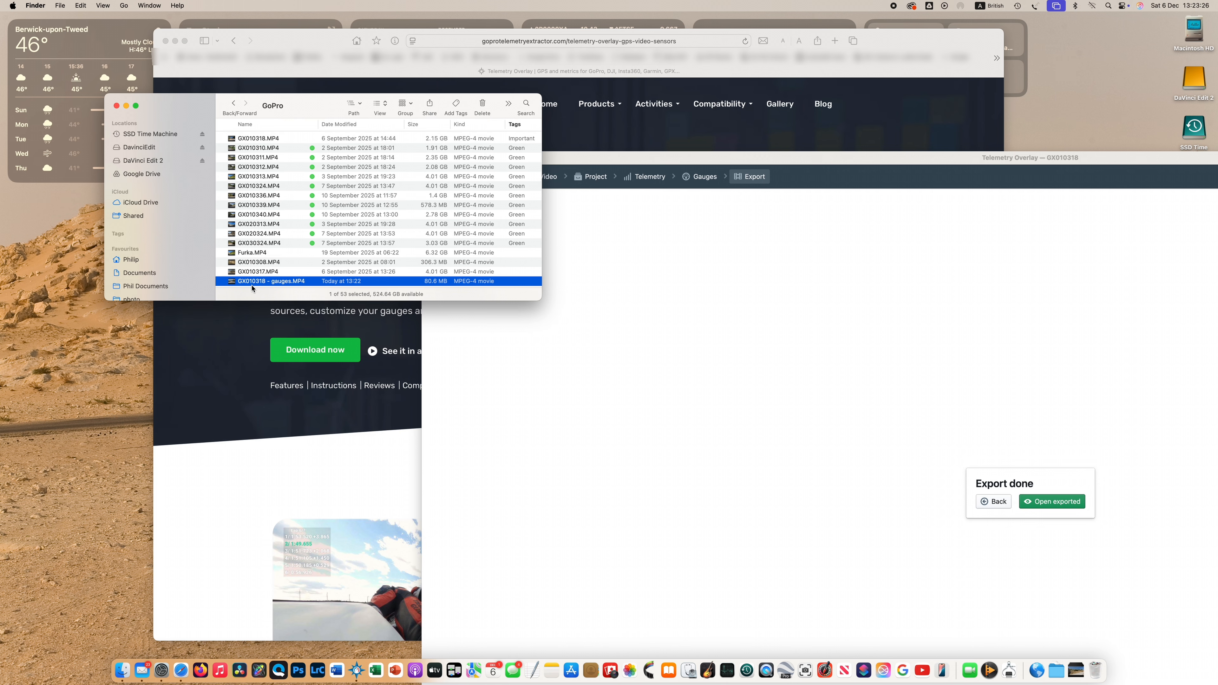
{"action": "key", "text": "space"}
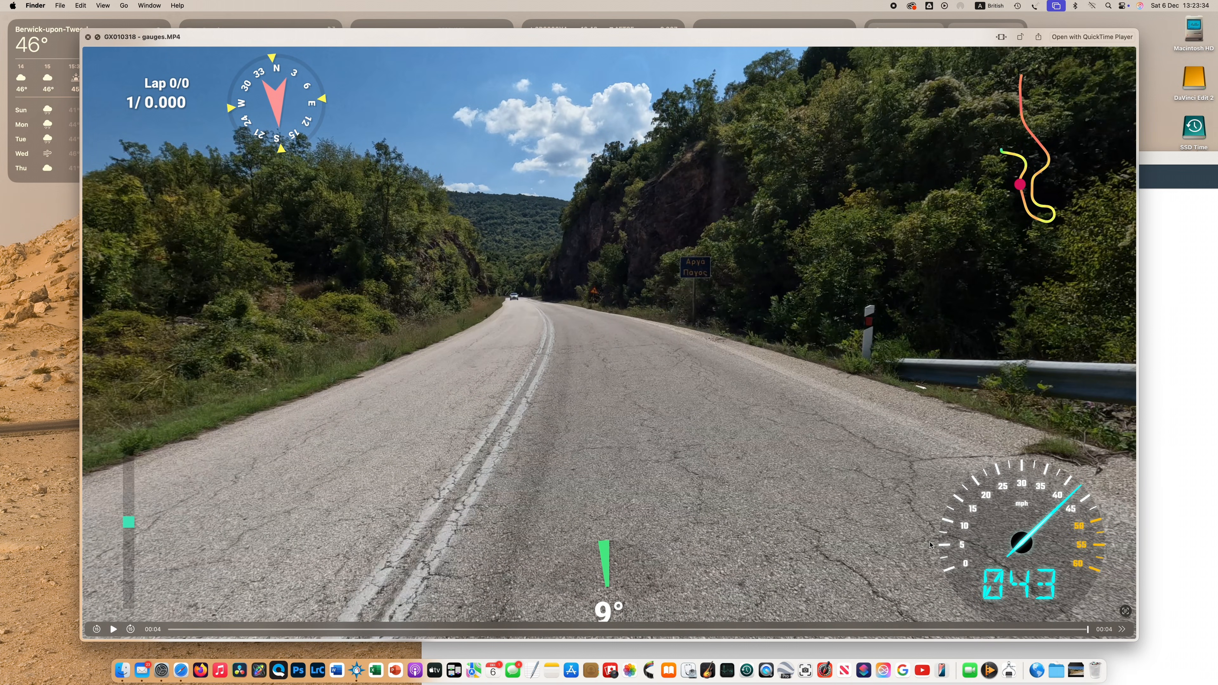
Scrub through the exported video preview to check the gauges, then close the preview
{"action": "left_click_drag", "start_coordinate": [1087, 629], "coordinate": [629, 644]}
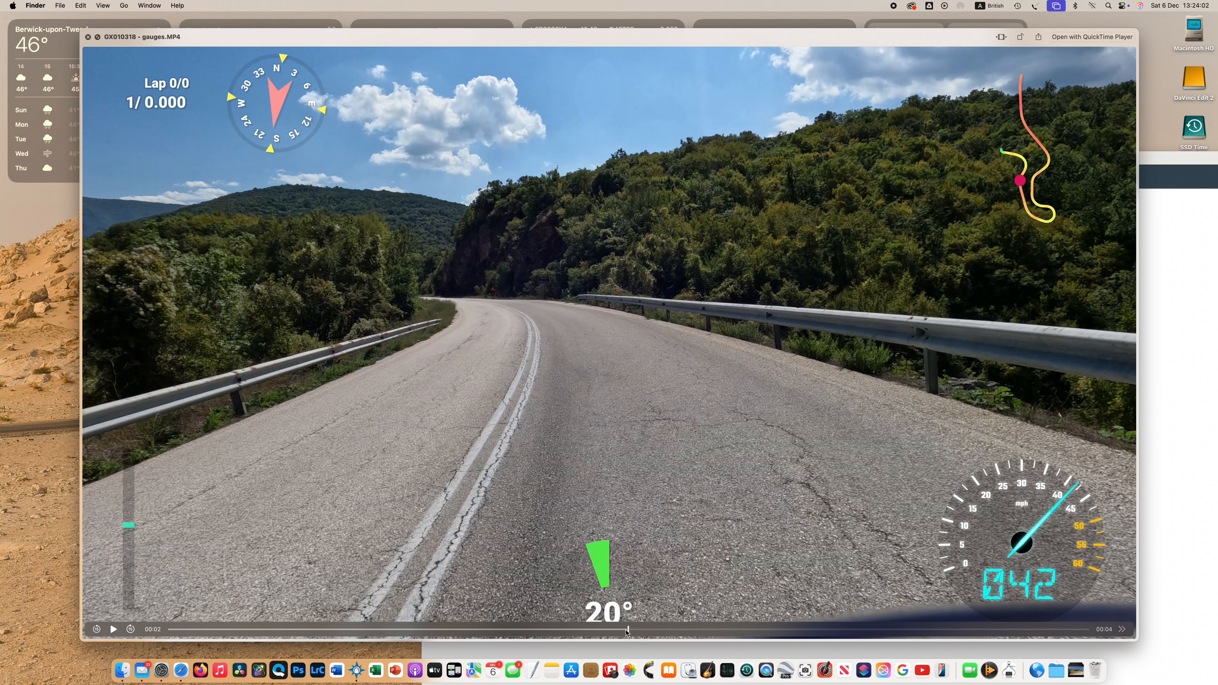
{"action": "mouse_move", "coordinate": [629, 629]}
{"action": "left_mouse_down"}
{"action": "mouse_move", "coordinate": [835, 628]}
{"action": "mouse_move", "coordinate": [641, 629]}
{"action": "left_mouse_up"}
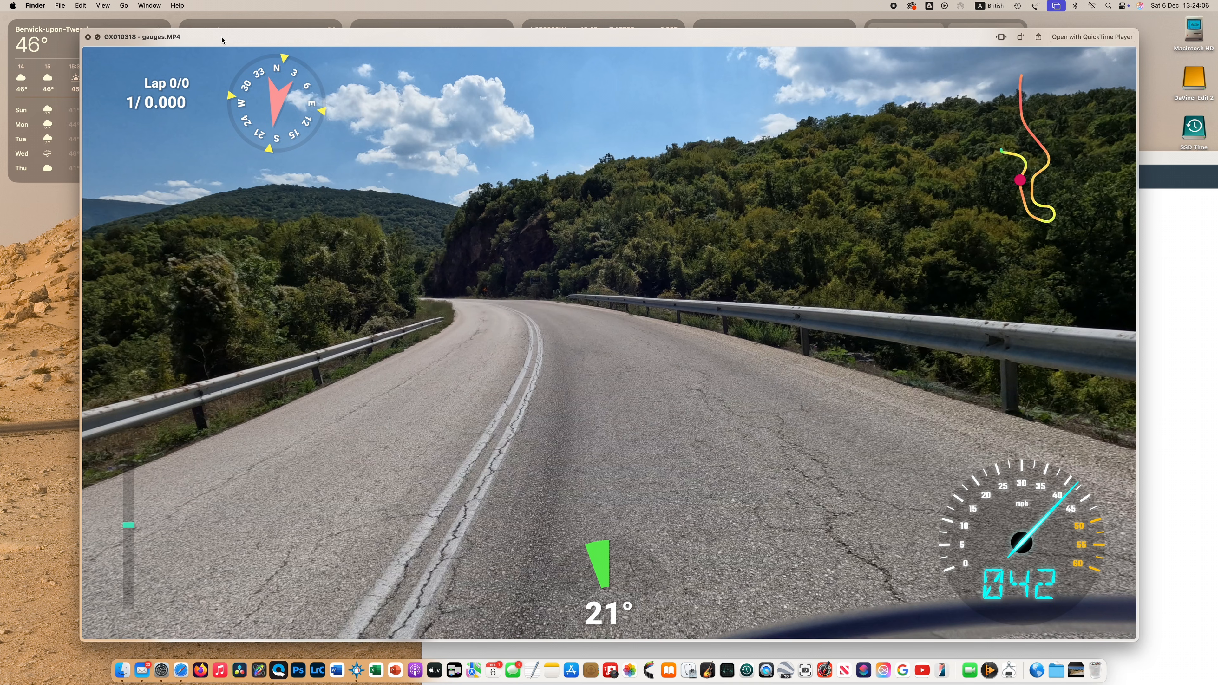
{"action": "left_click_drag", "start_coordinate": [222, 39], "coordinate": [180, 58]}
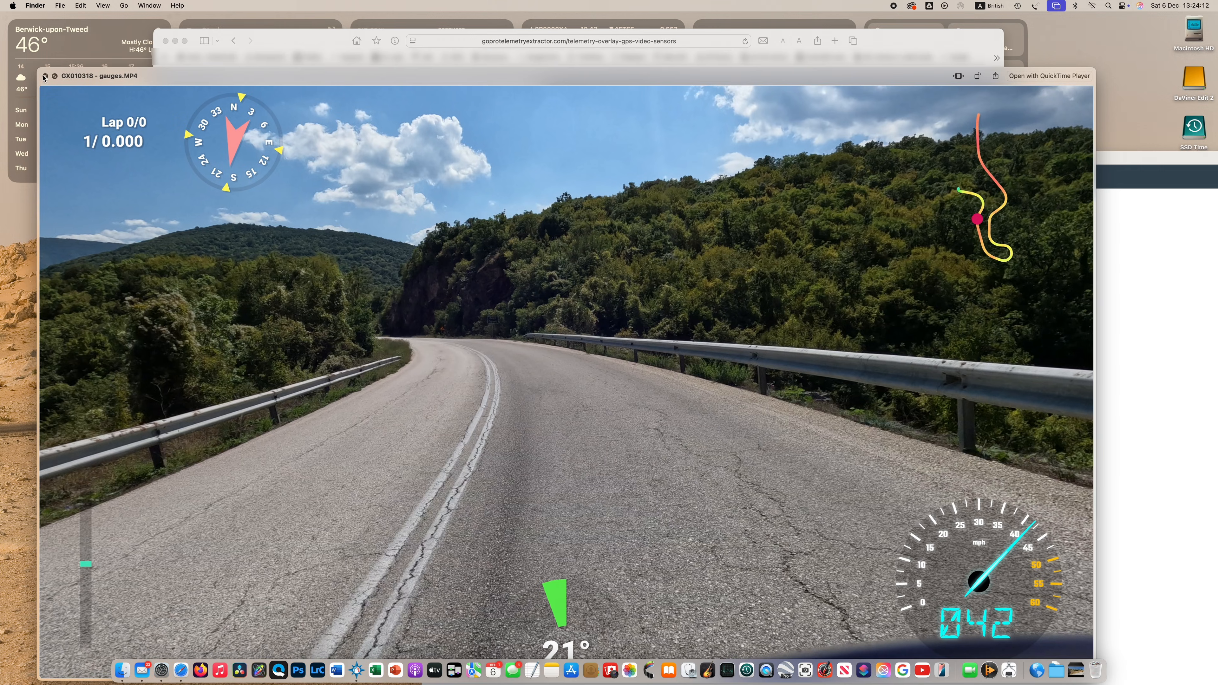
{"action": "left_click", "coordinate": [45, 77]}
Return to Telemetry Overlay, restore its full-screen window and go back to the export editor
{"action": "left_click", "coordinate": [718, 370]}
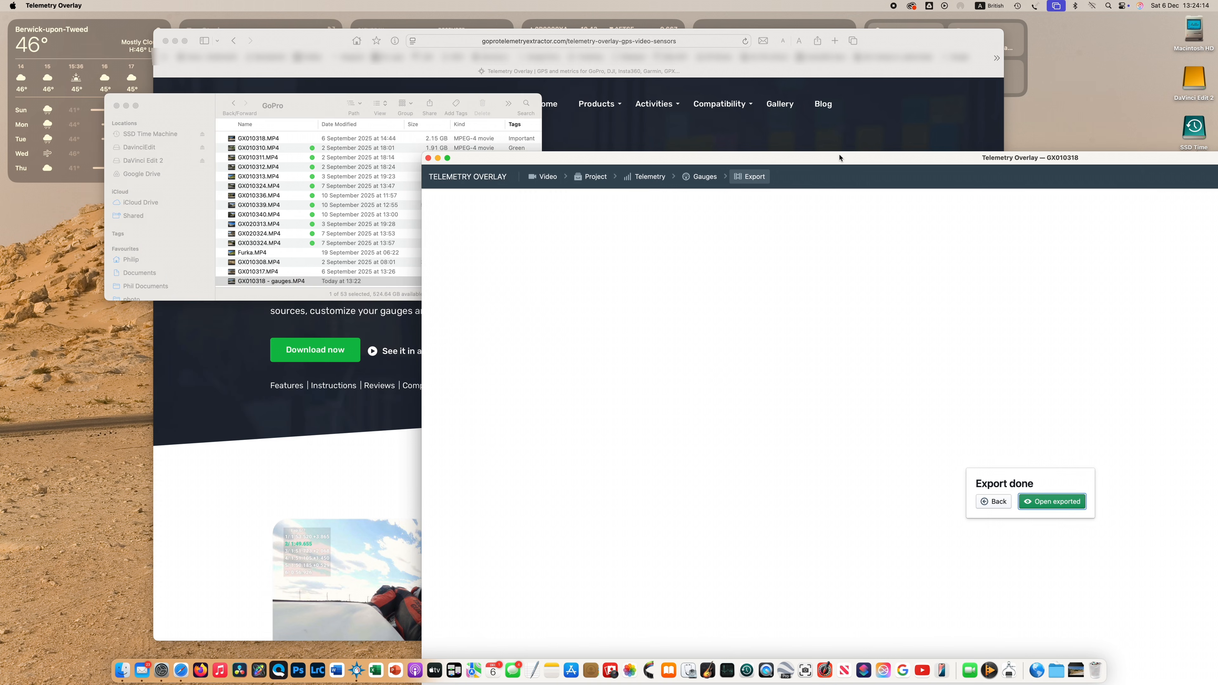
{"action": "left_click_drag", "start_coordinate": [829, 159], "coordinate": [497, 30]}
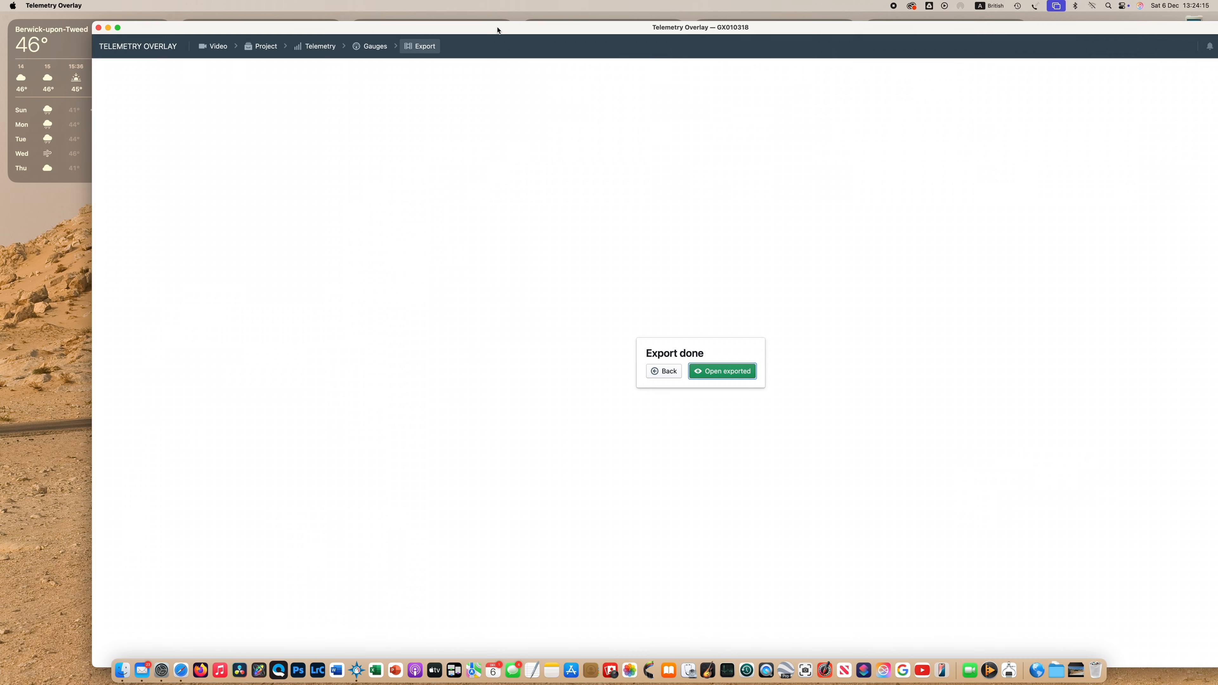
{"action": "left_click", "coordinate": [117, 28]}
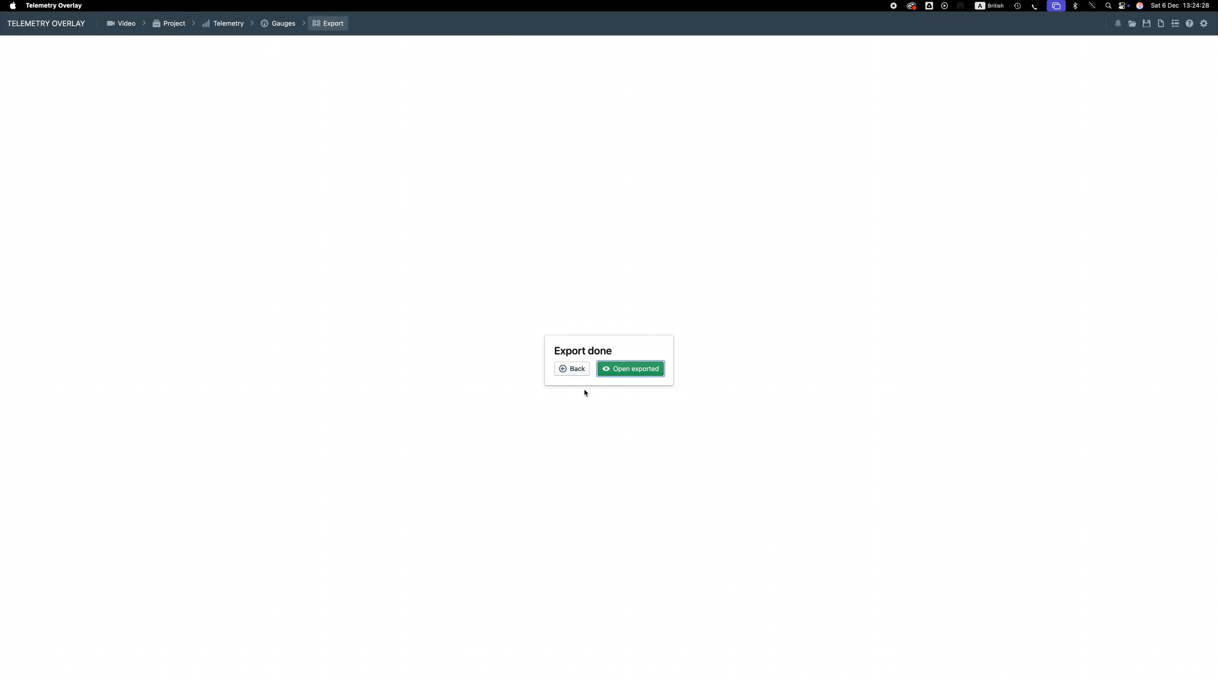
{"action": "left_click", "coordinate": [574, 373]}
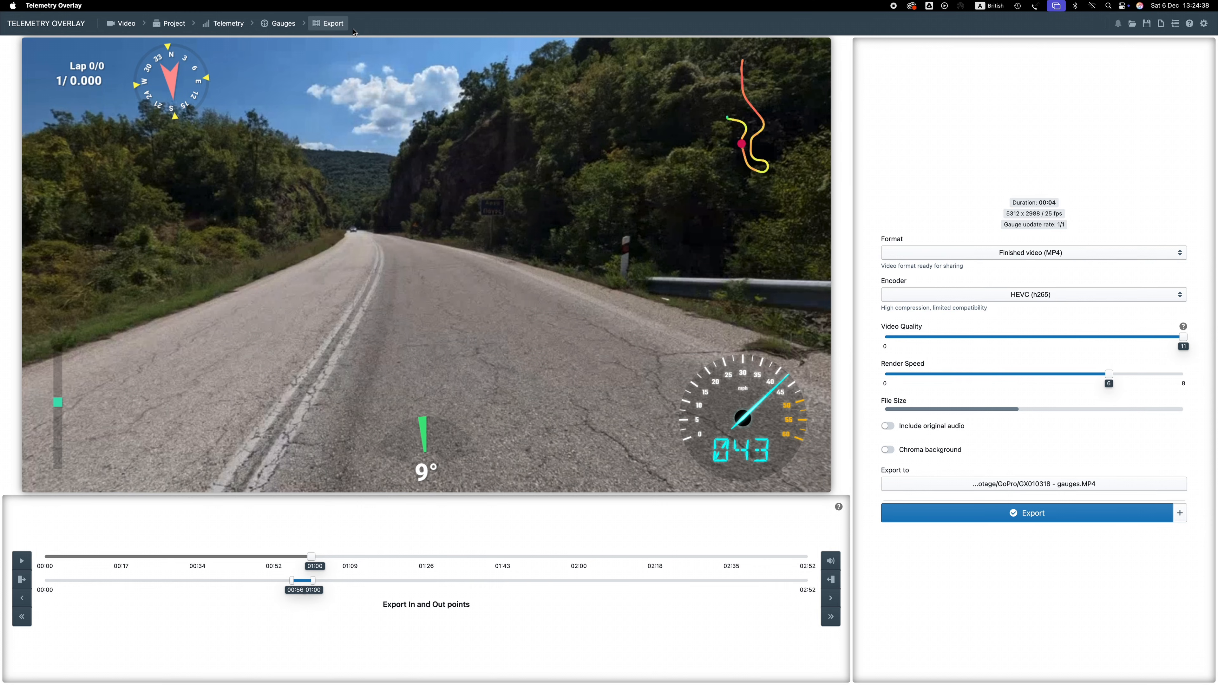
Open the Add Gauge list in the gauges editor and switch the gauge category to Aviation
{"action": "left_click", "coordinate": [279, 23]}
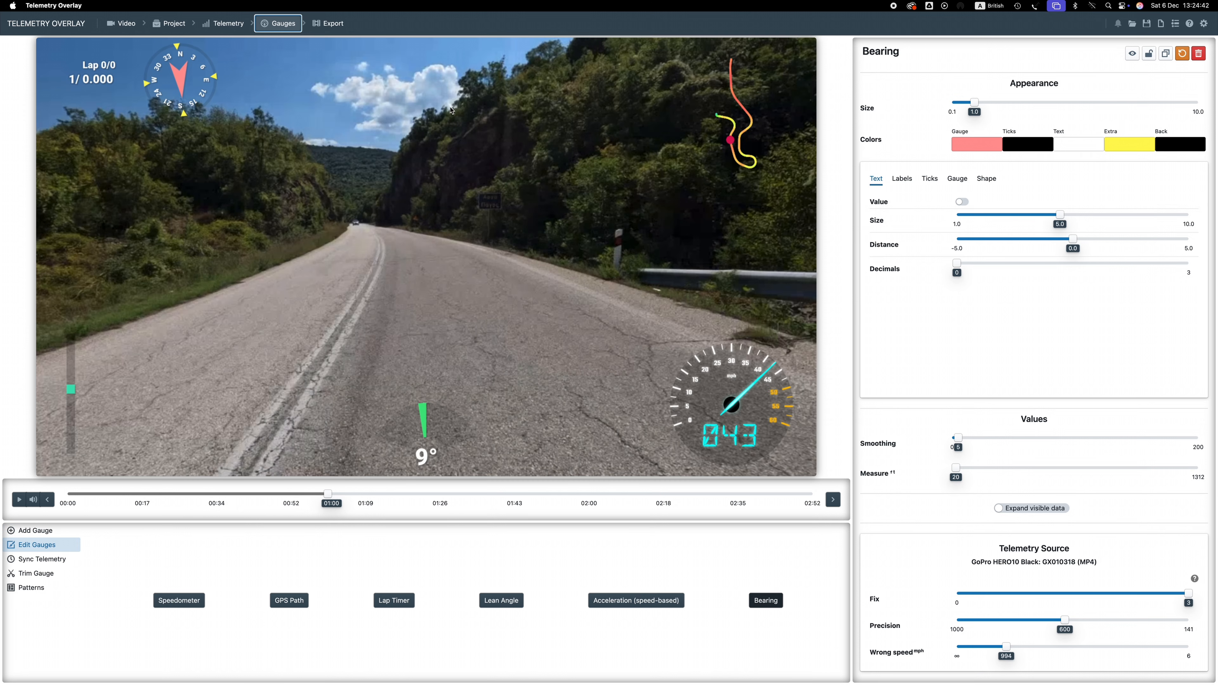
{"action": "left_click", "coordinate": [37, 531]}
{"action": "left_click", "coordinate": [130, 538]}
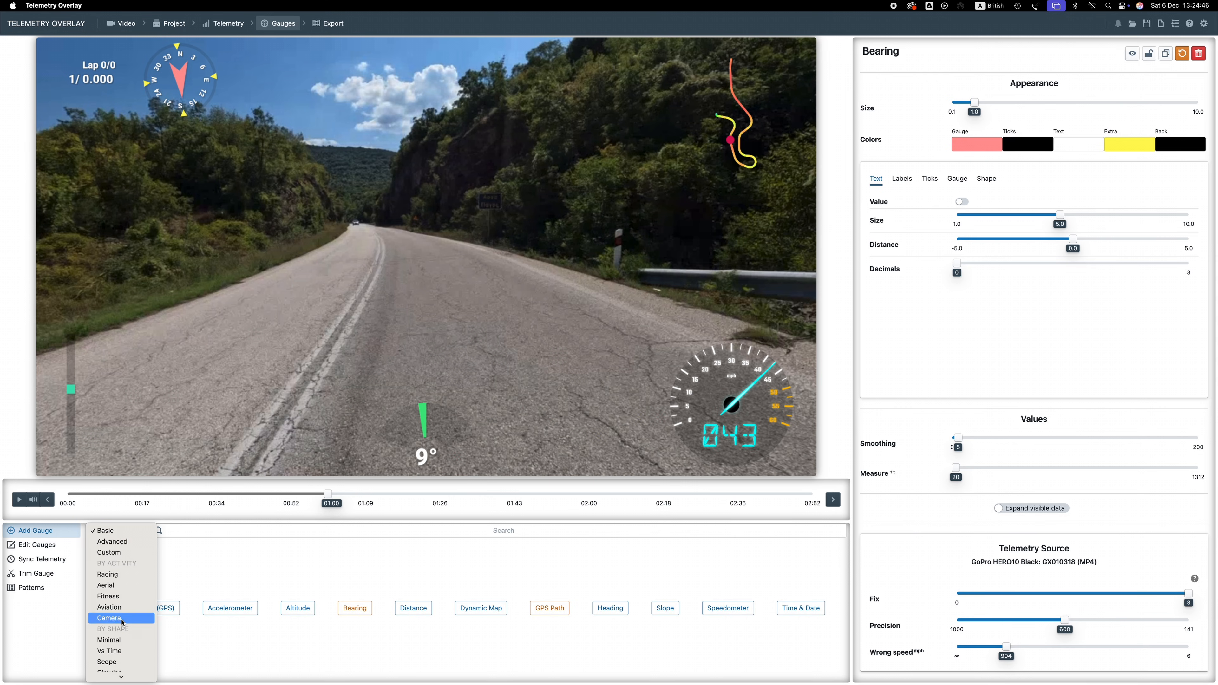
{"action": "left_click", "coordinate": [117, 608]}
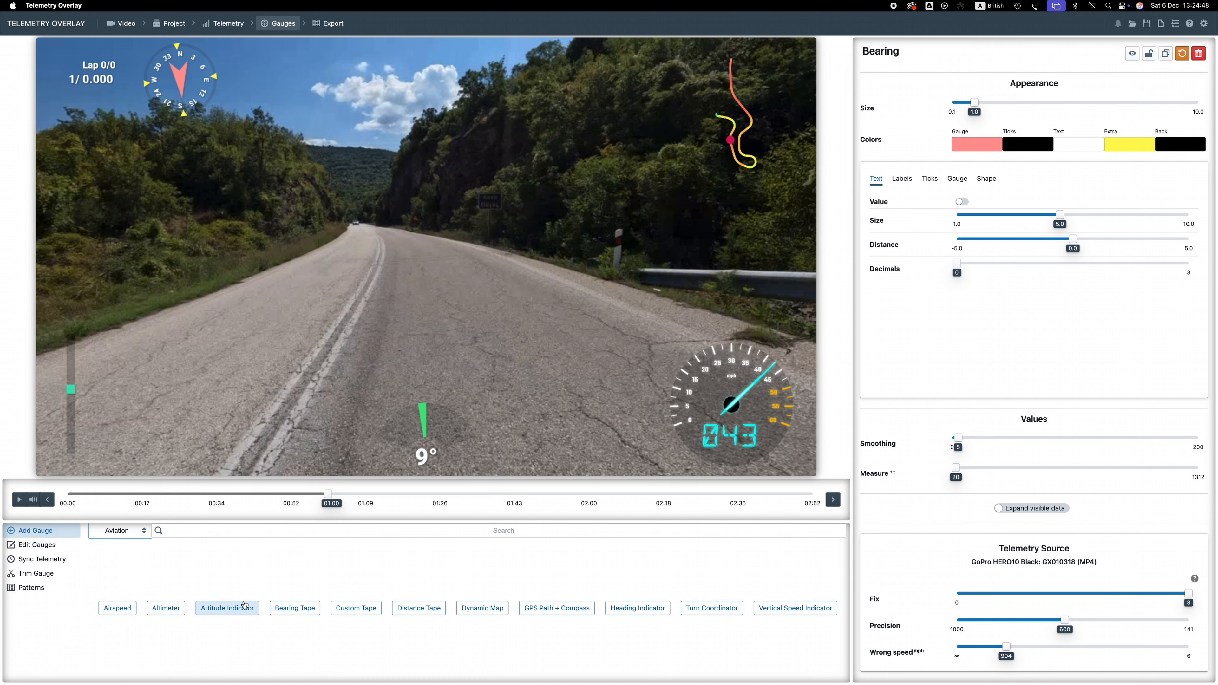
Browse the Add Gauge categories, switching the list to Gradient and then to Camera
{"action": "left_click", "coordinate": [121, 532]}
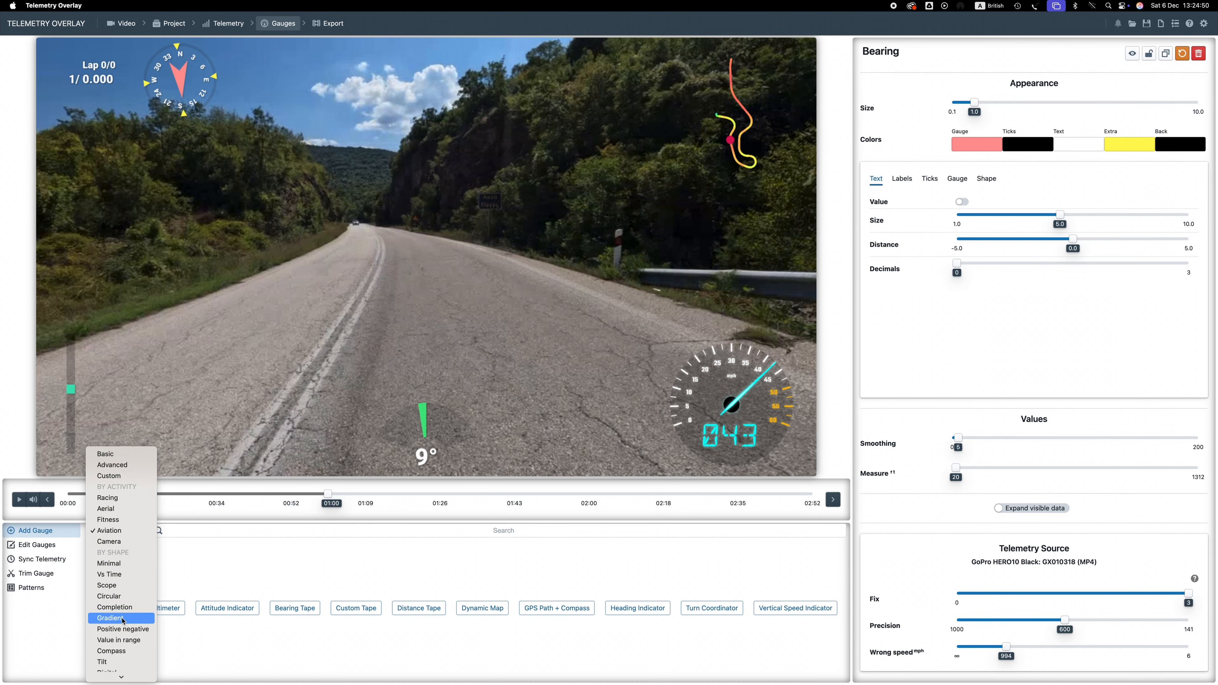
{"action": "left_click", "coordinate": [133, 618]}
{"action": "left_click", "coordinate": [129, 530]}
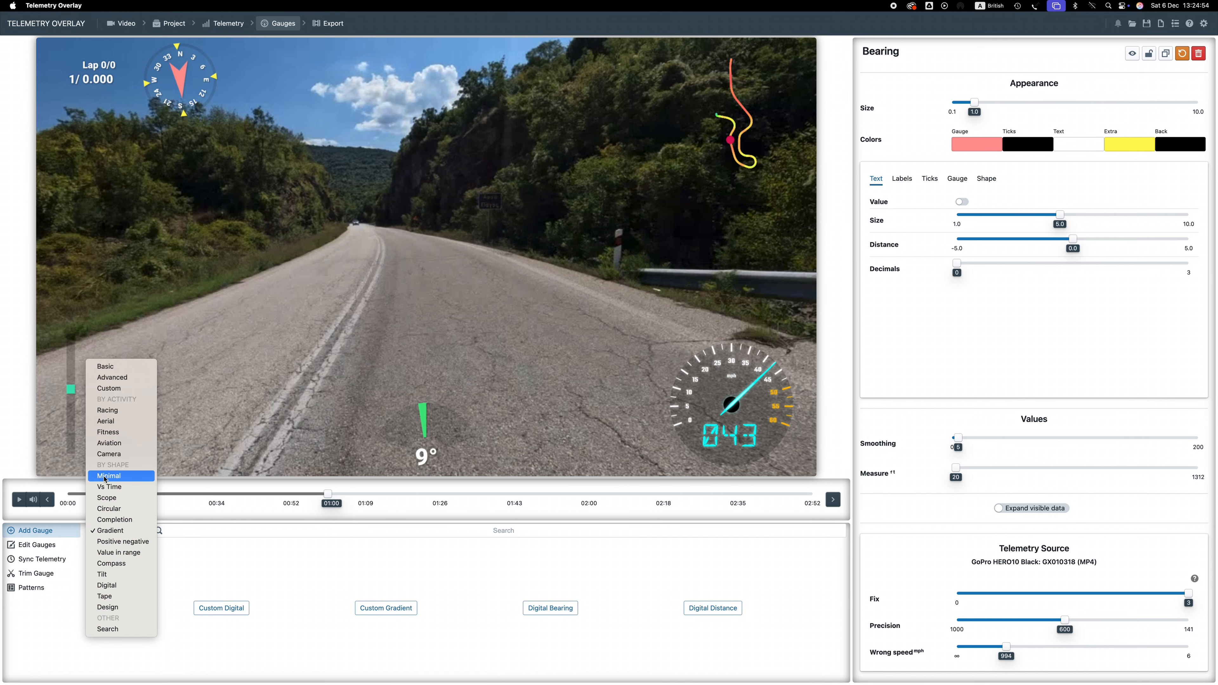
{"action": "left_click", "coordinate": [111, 455]}
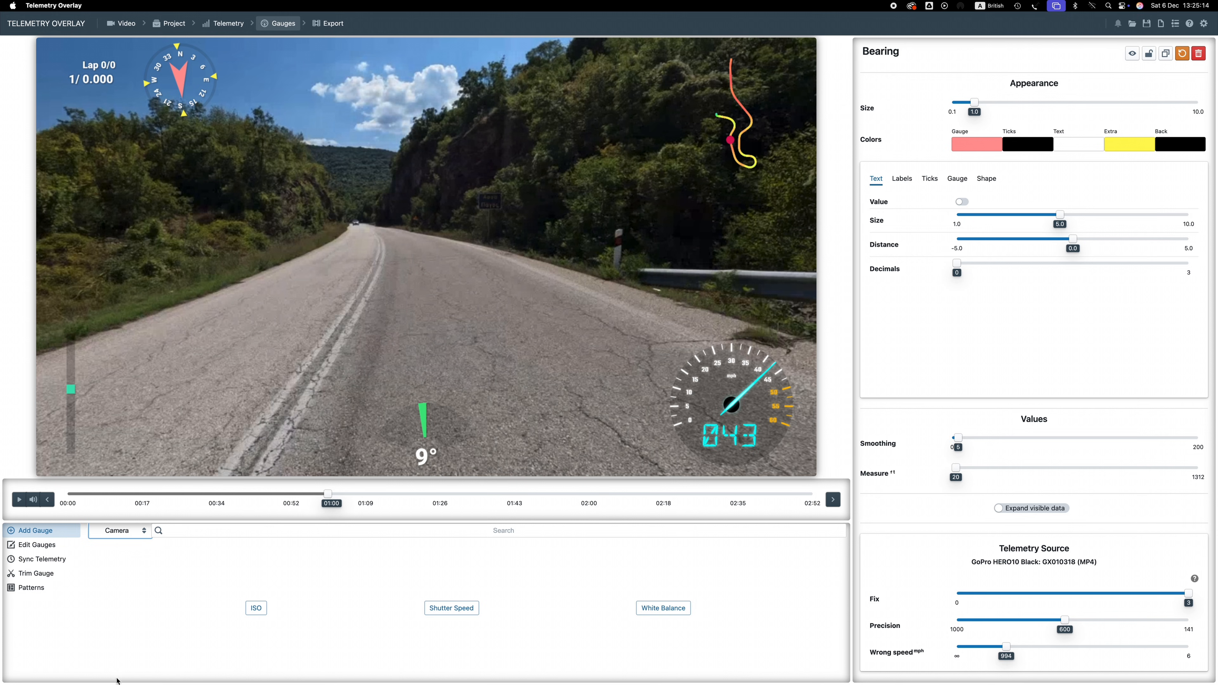
Exit full-screen mode in Telemetry Overlay and move its window down toward the lower right of the desktop
{"action": "mouse_move", "coordinate": [132, 4]}
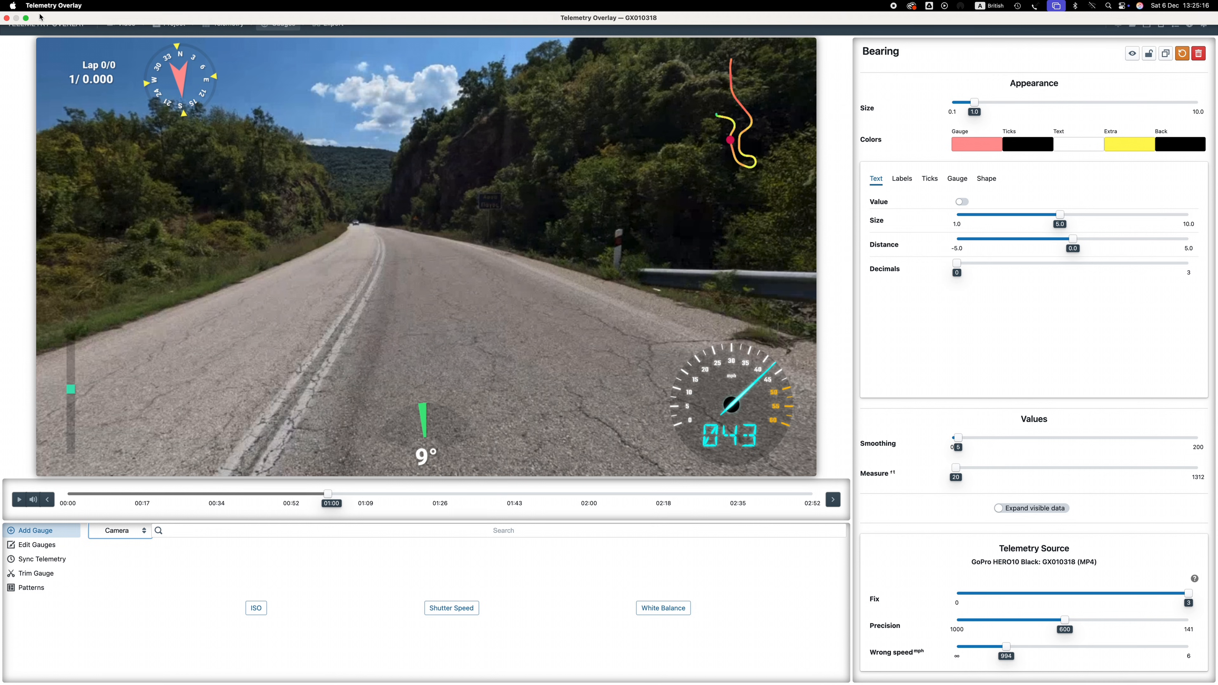
{"action": "left_click", "coordinate": [26, 17]}
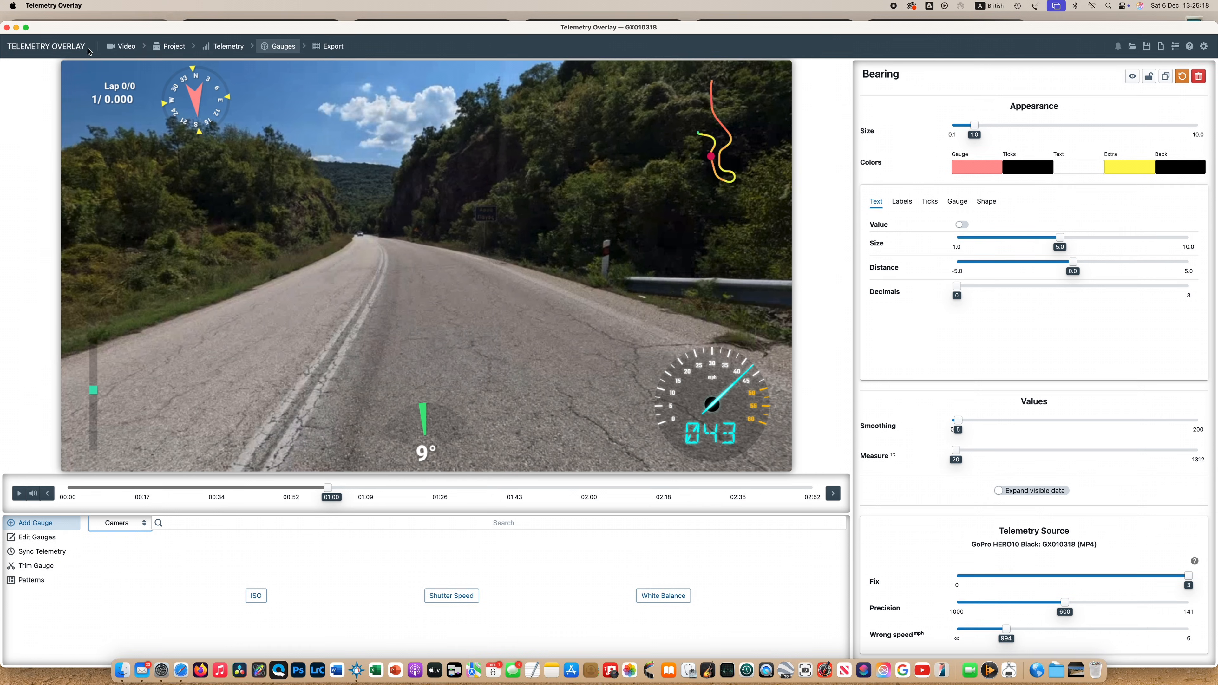
{"action": "left_click_drag", "start_coordinate": [67, 33], "coordinate": [493, 491]}
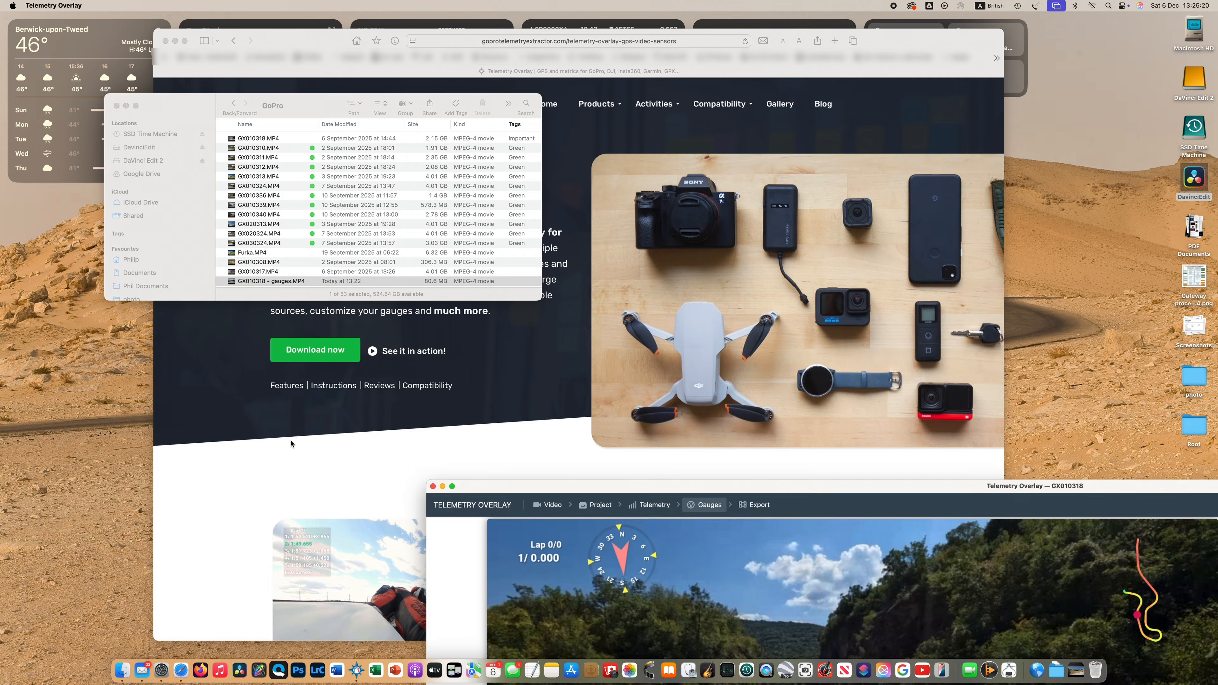
Switch to the browser and expand the Telemetry Overlay website window to full screen
{"action": "left_click", "coordinate": [291, 442]}
{"action": "left_click", "coordinate": [184, 41]}
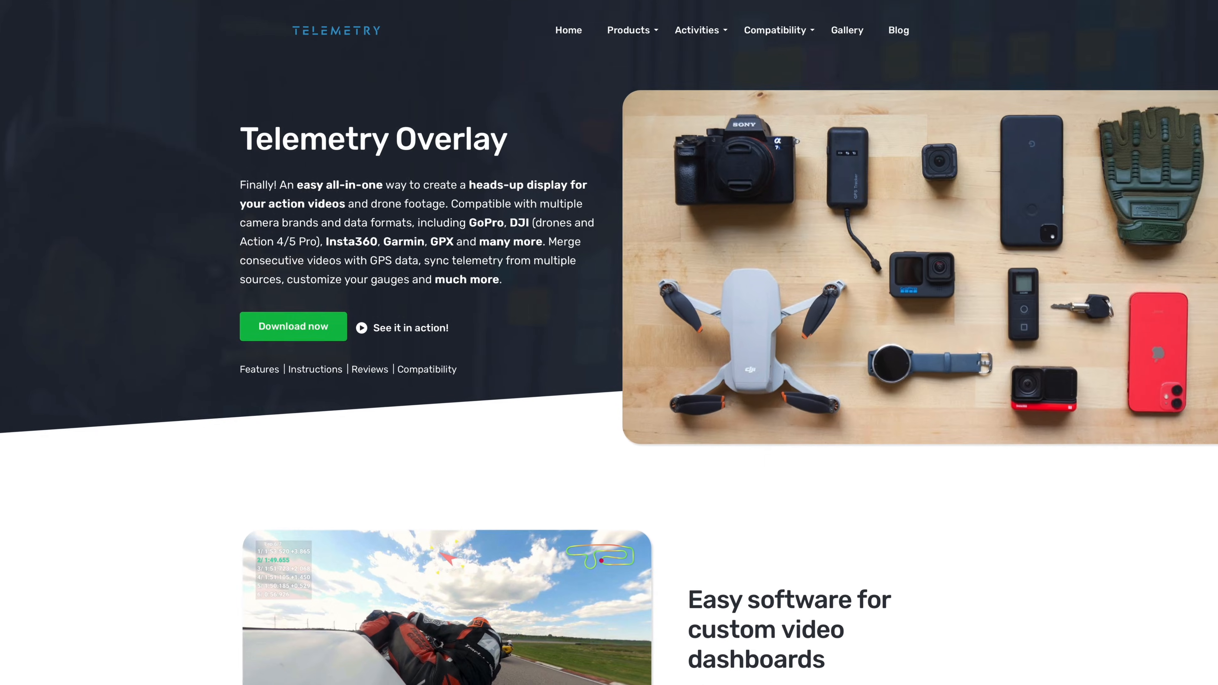